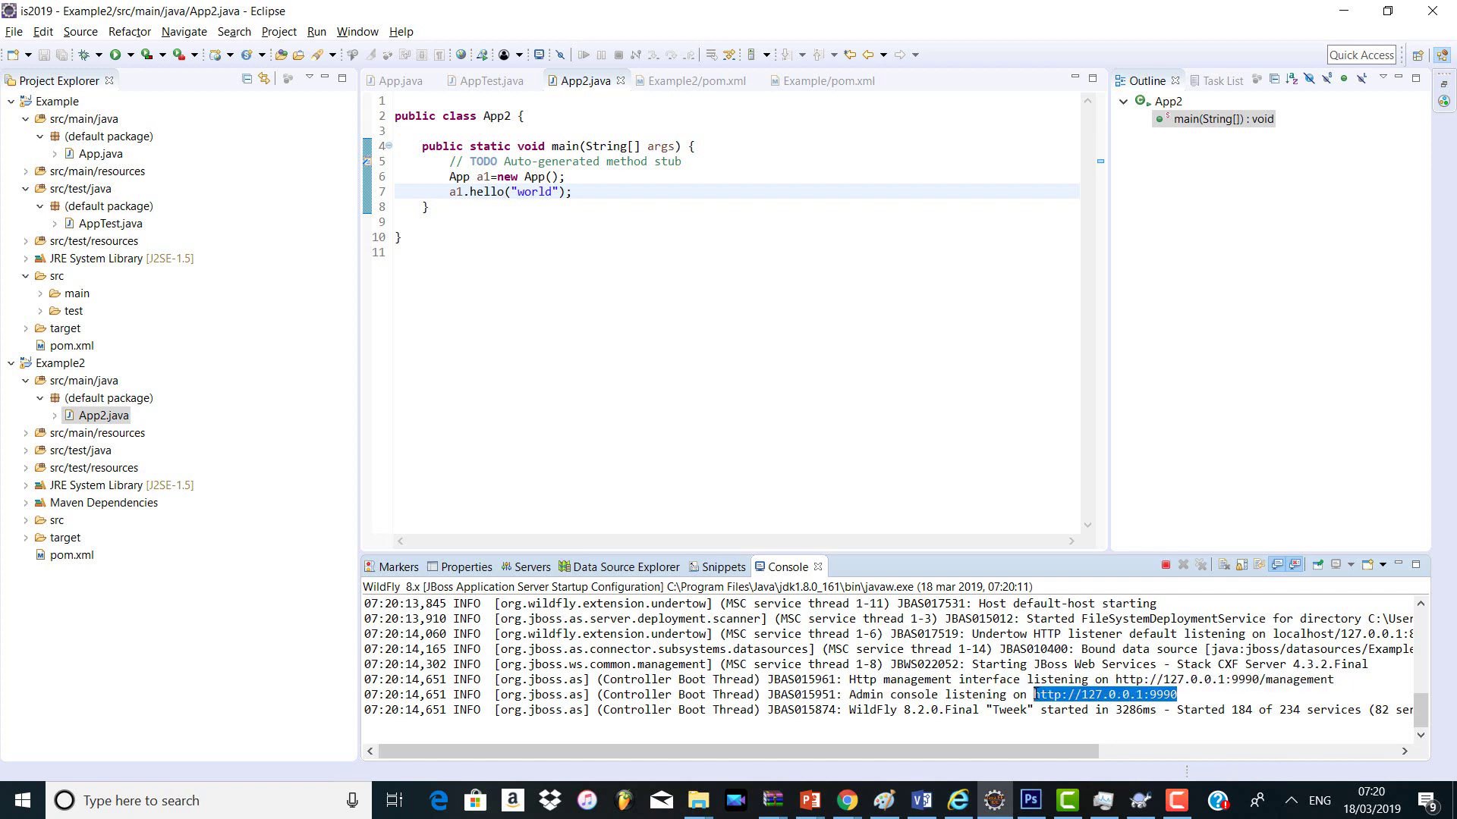
Step: Launch Google Chrome from Windows search with 'chro'
key(super)
text(chro)
key(Return)
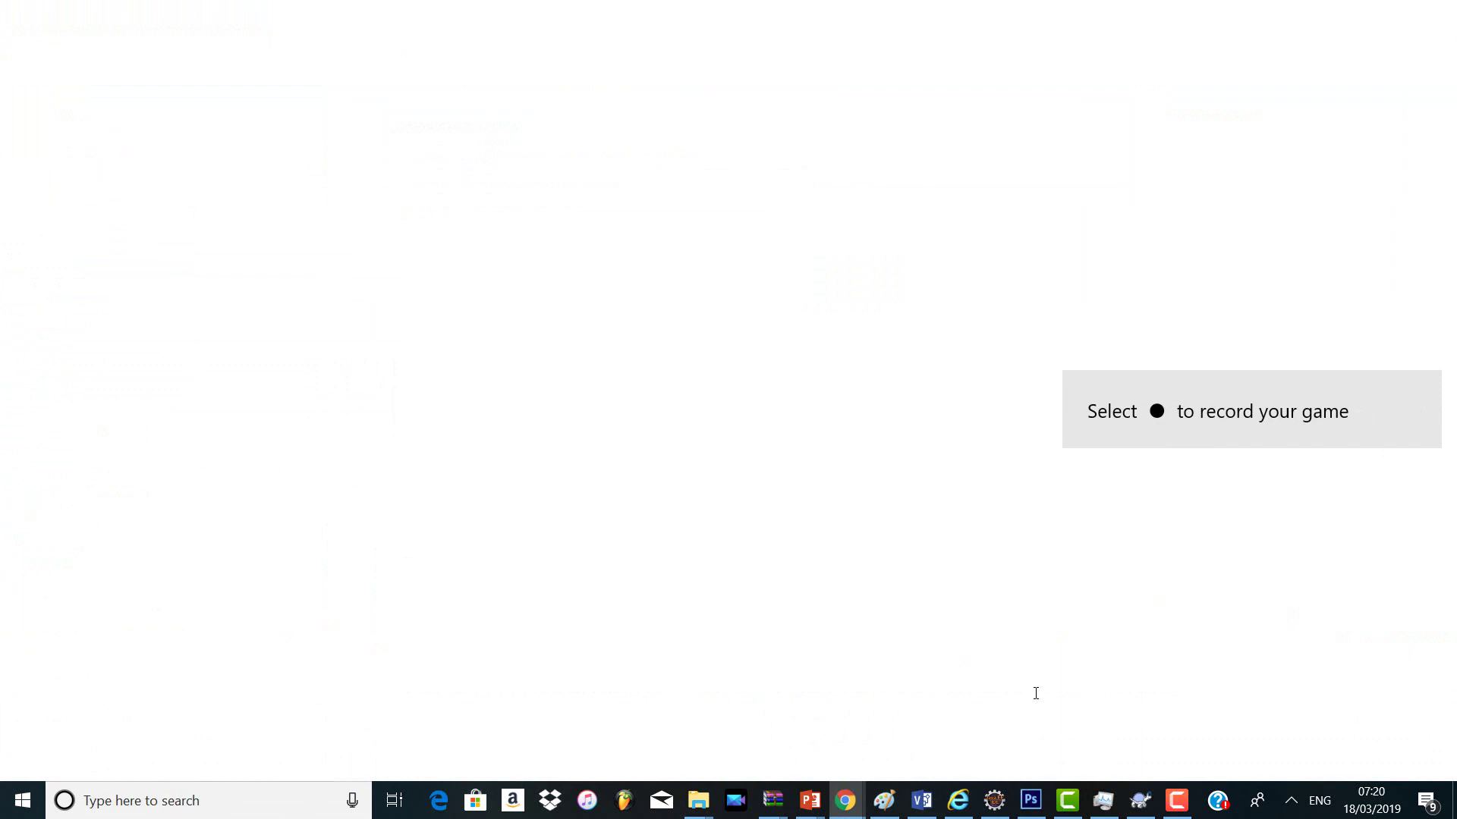
text(http://127.0.0.1:9990)
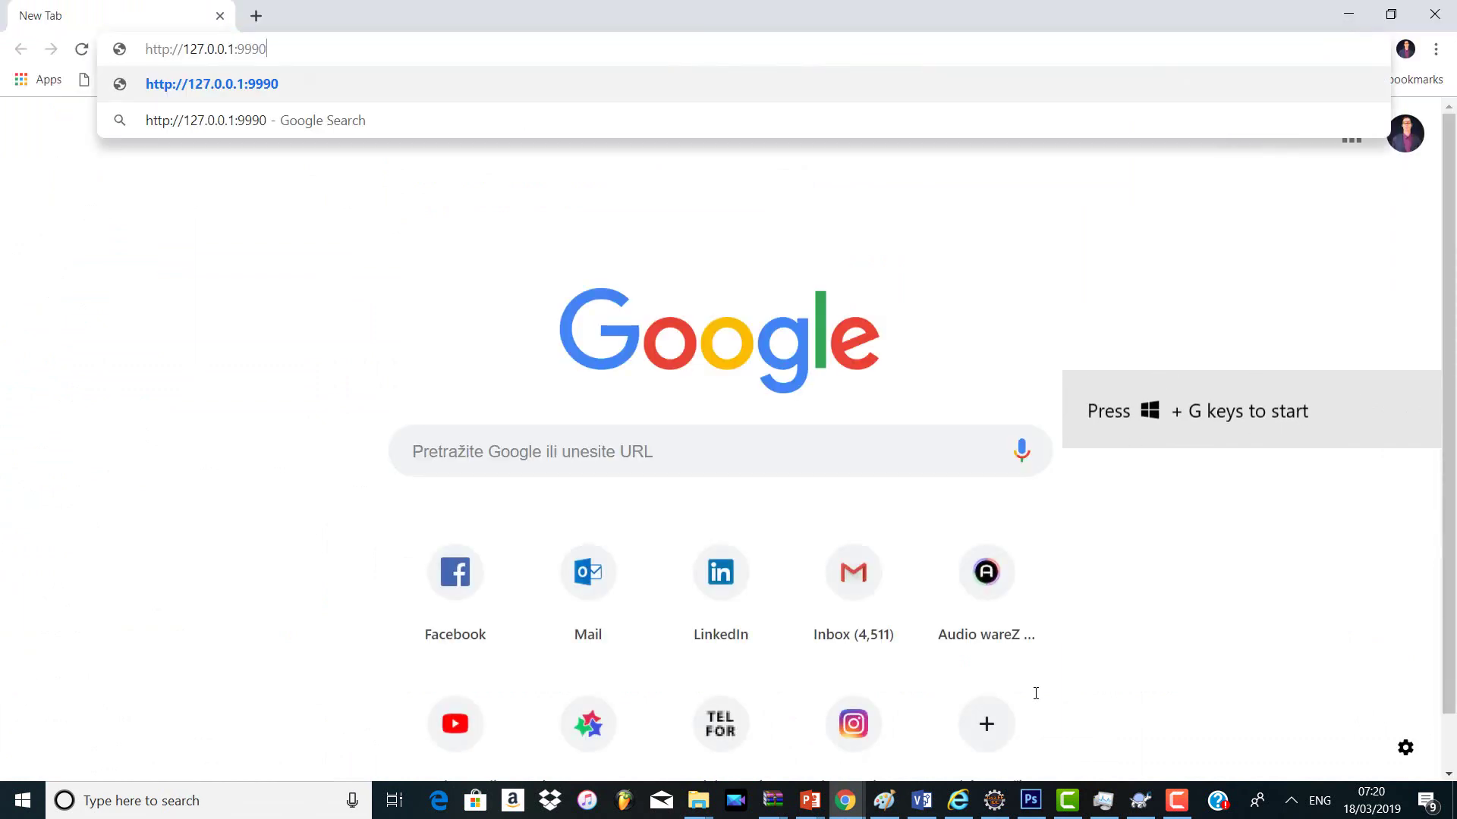
key(Return)
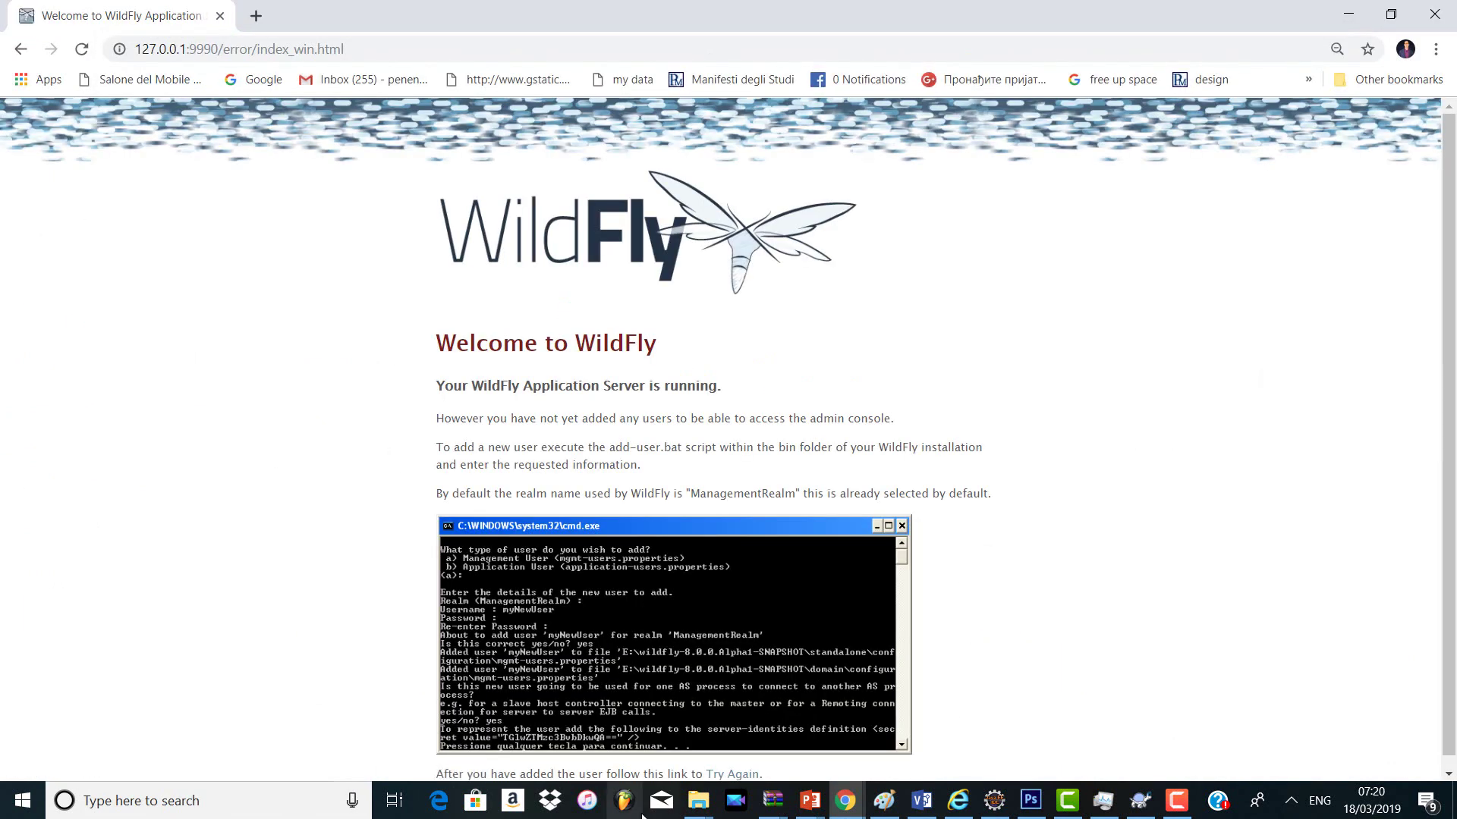
scroll(1451, 371, down, 1)
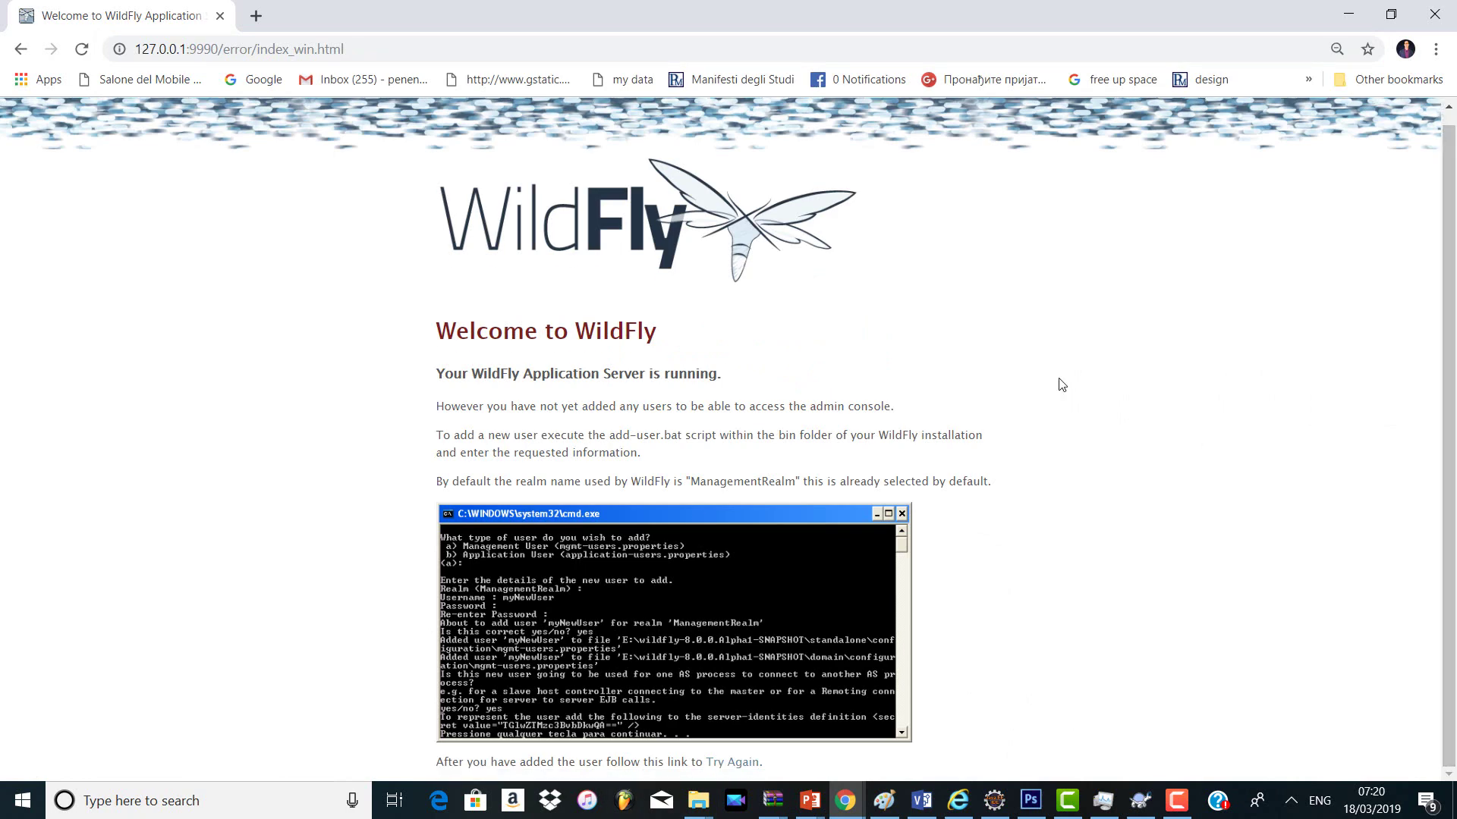
Step: Start Command Prompt from Windows search, then open a new File Explorer window
key(super)
text(cm)
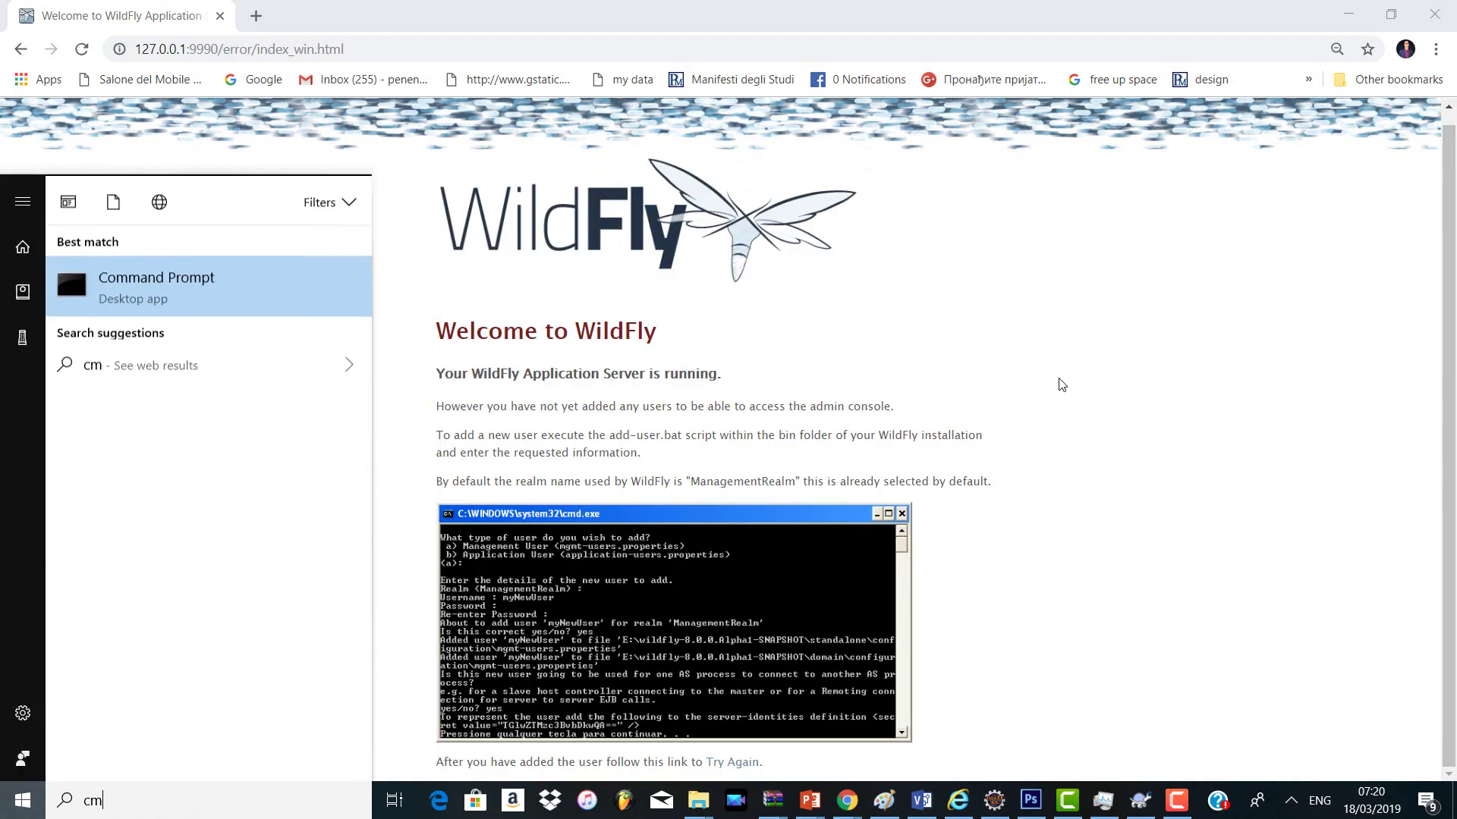
key(Return)
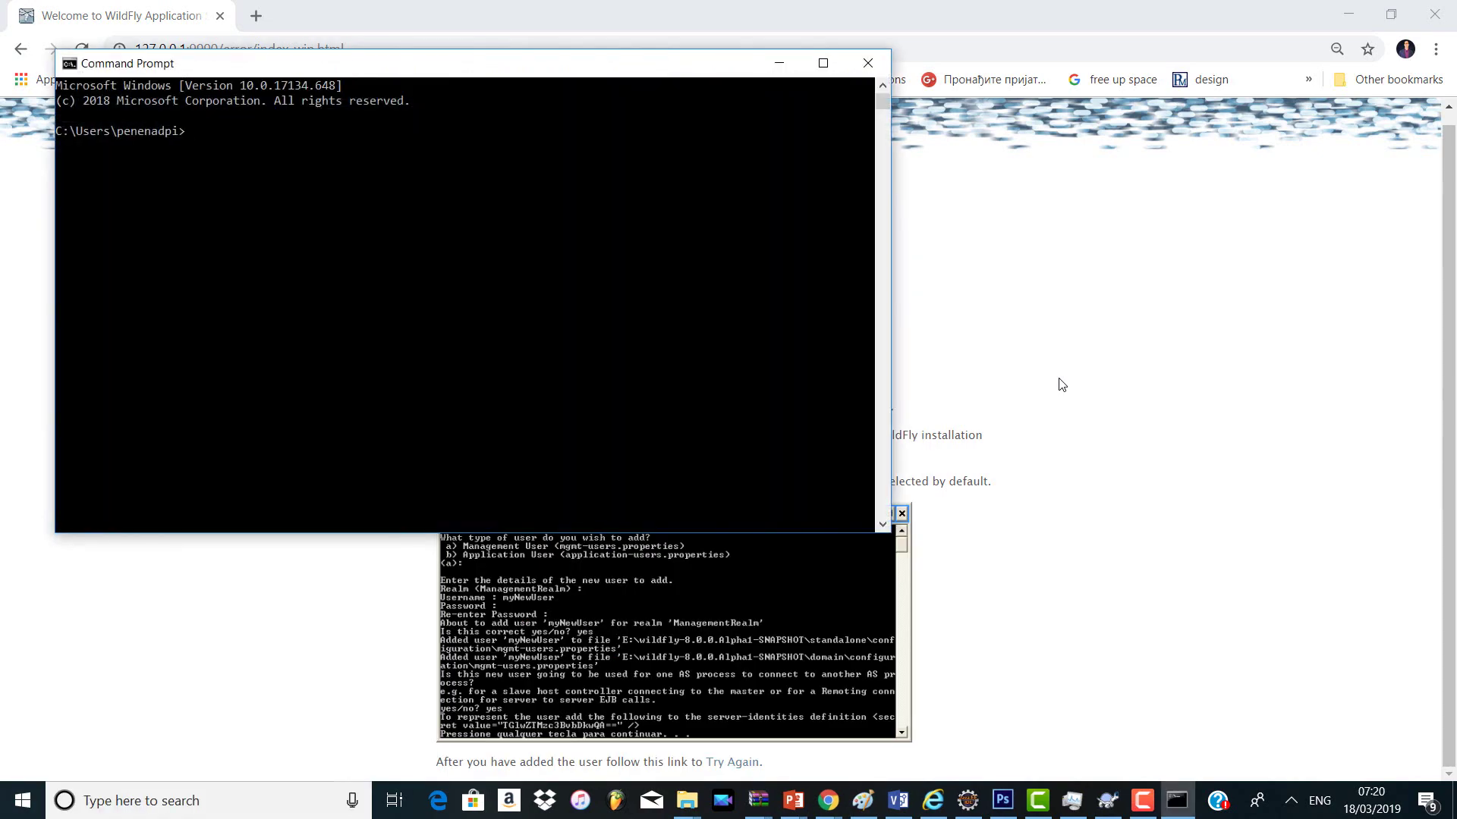
key(super+e)
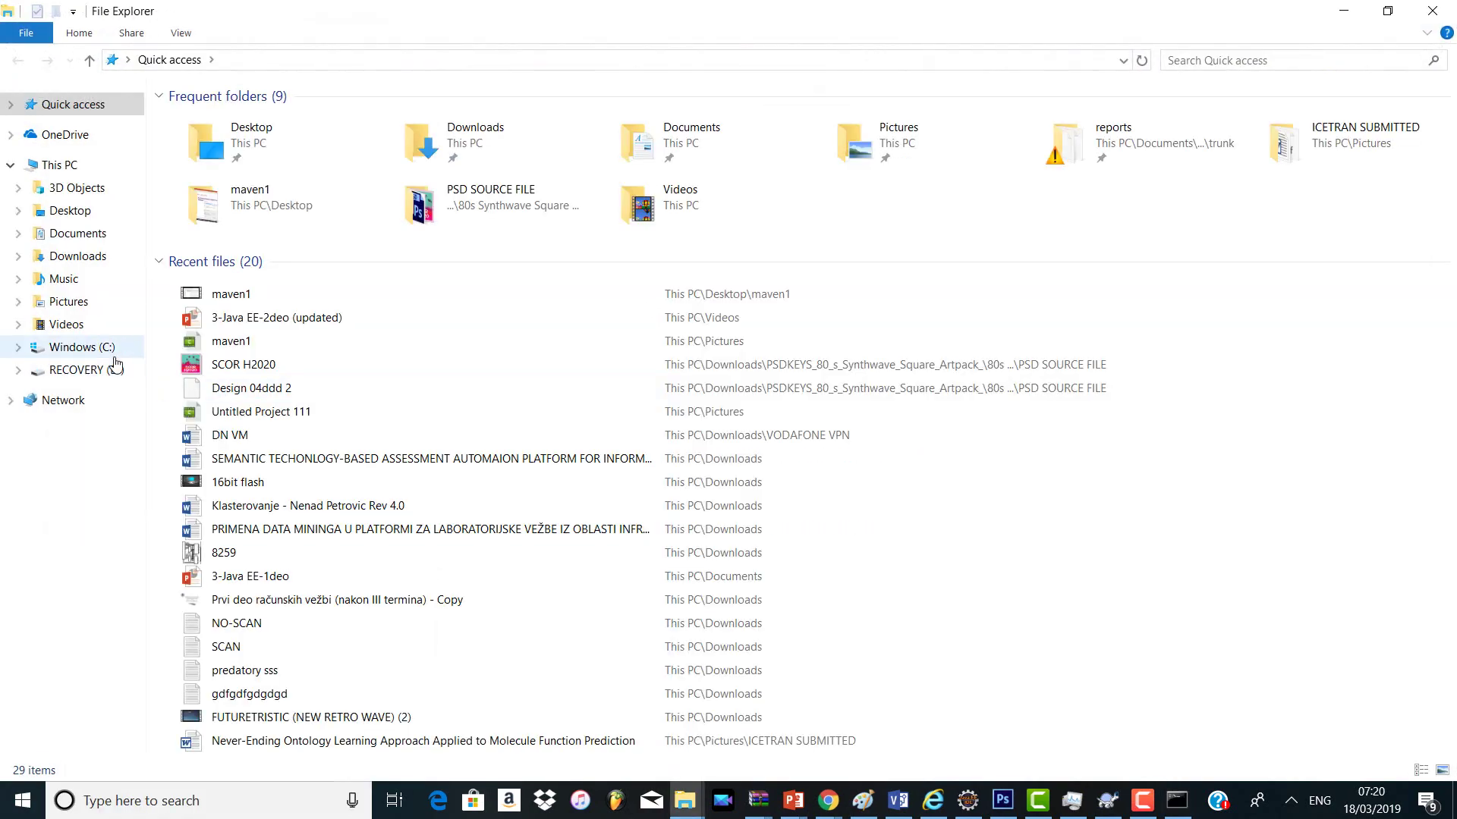
Step: Browse from C: through Users, the home folder and wf820new to wildfly-8.2.0.Final\bin
click(115, 358)
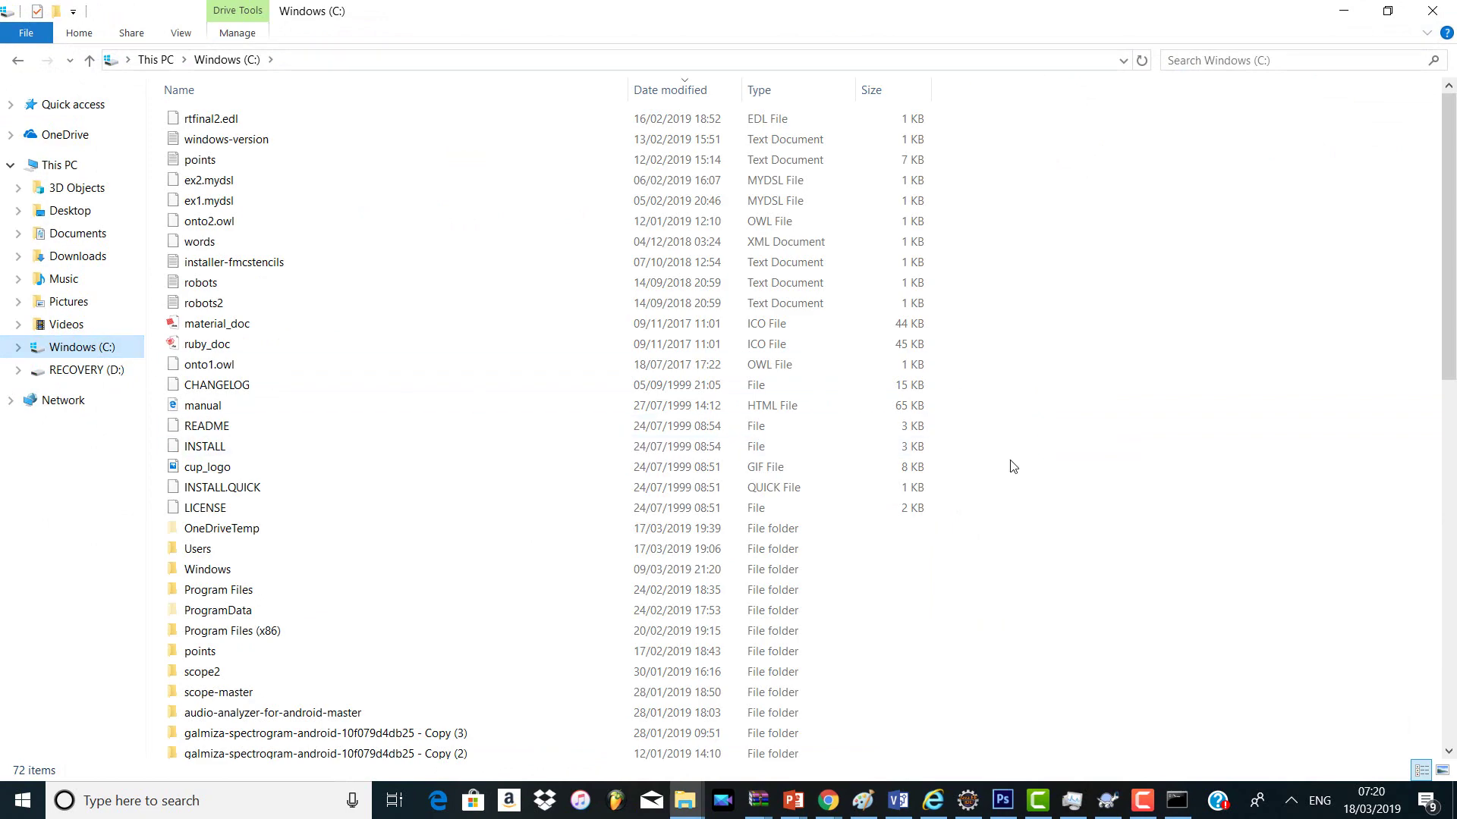
drag(1448, 342, 1447, 674)
click(670, 89)
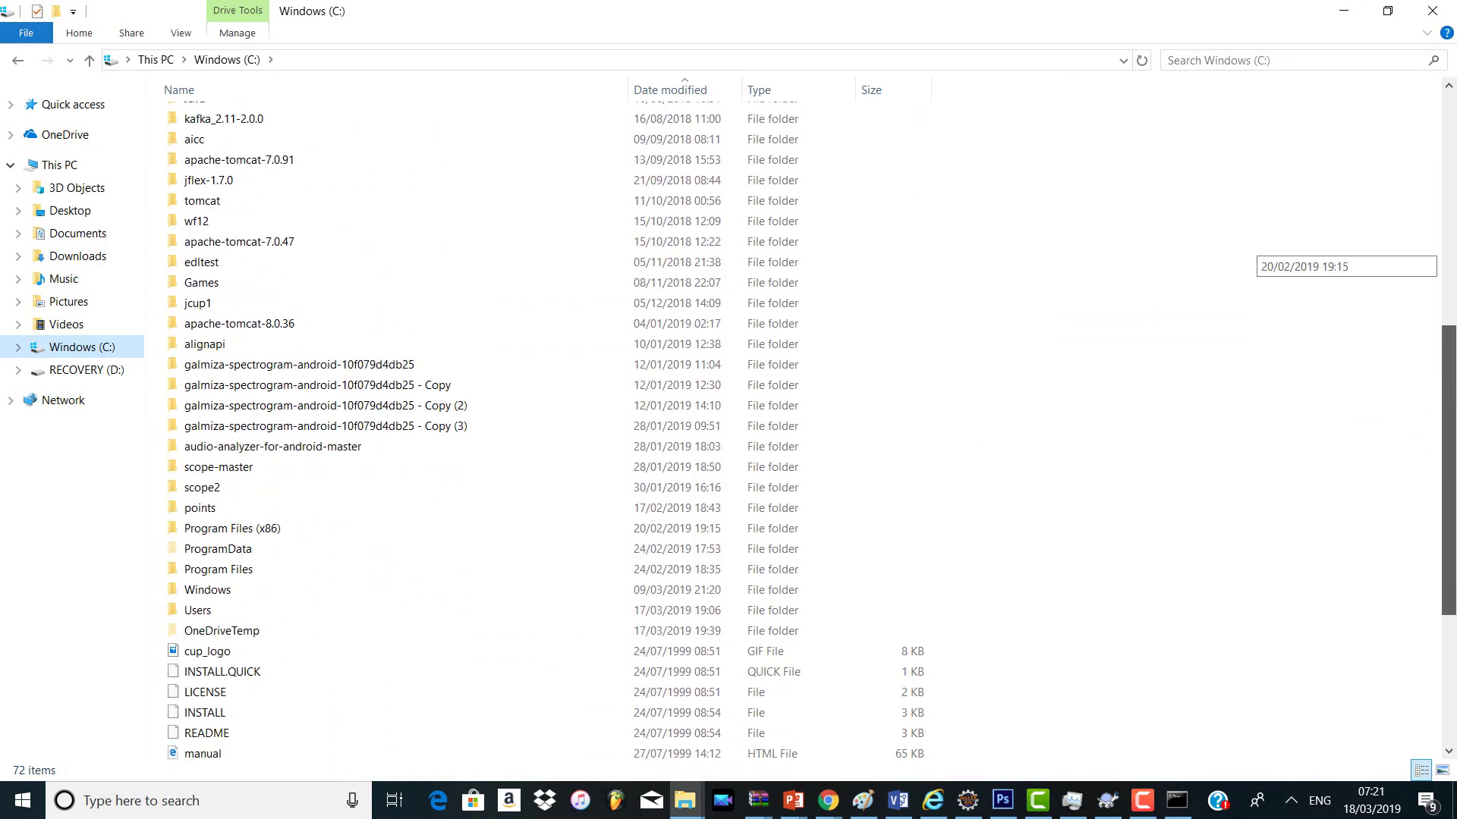
double_click(308, 617)
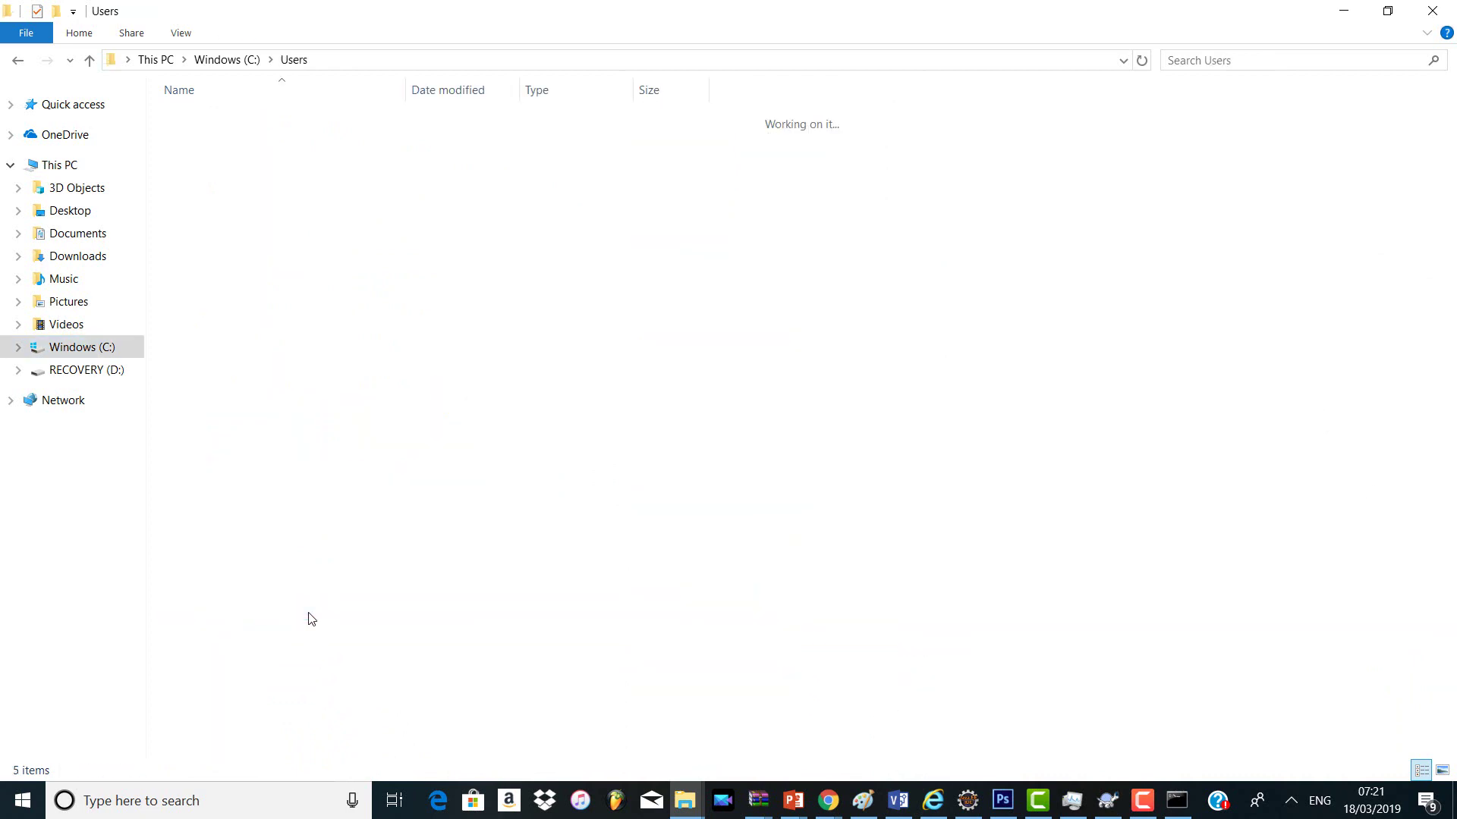
double_click(217, 188)
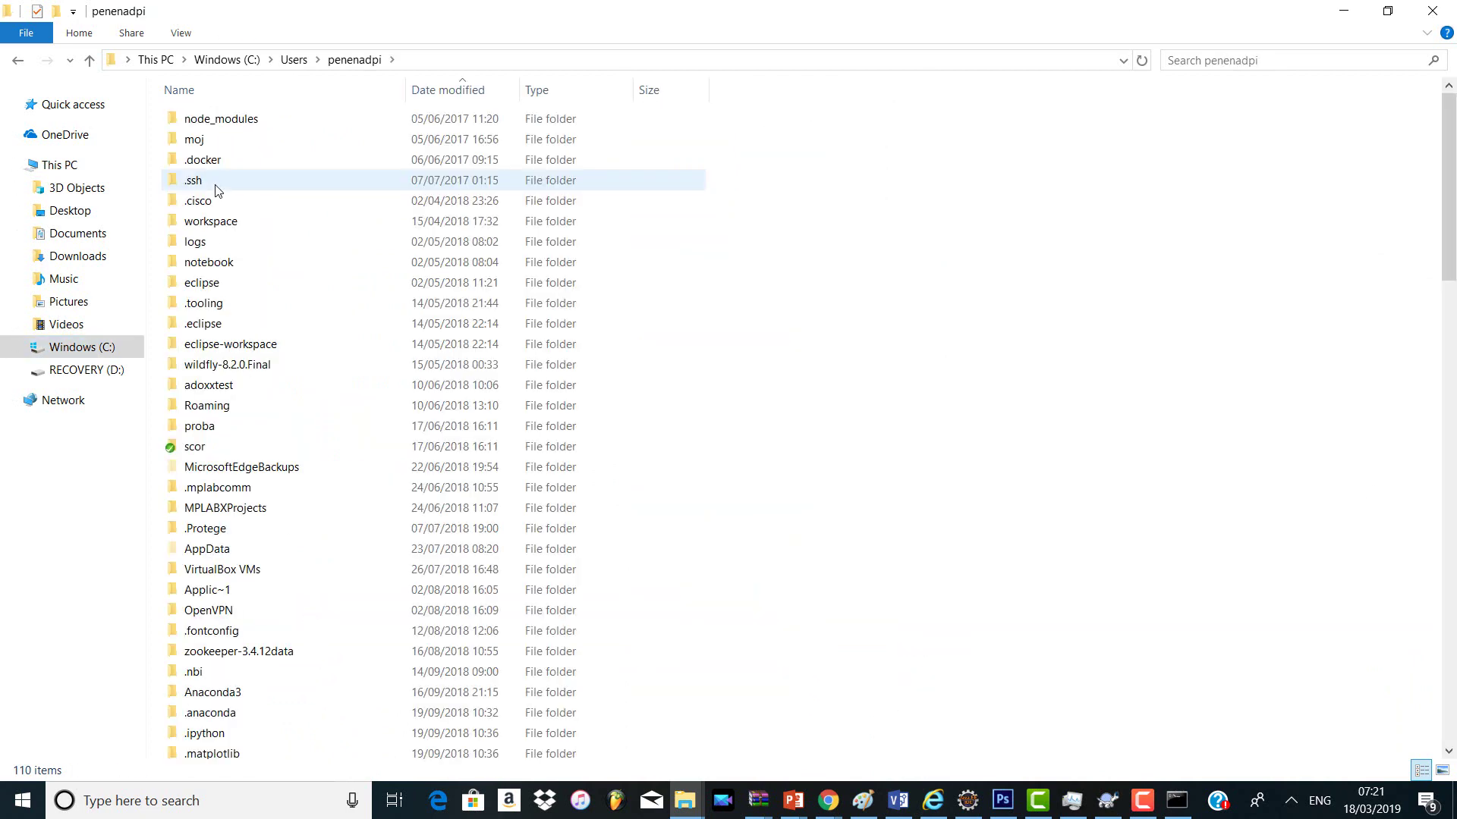
drag(1449, 196, 1449, 625)
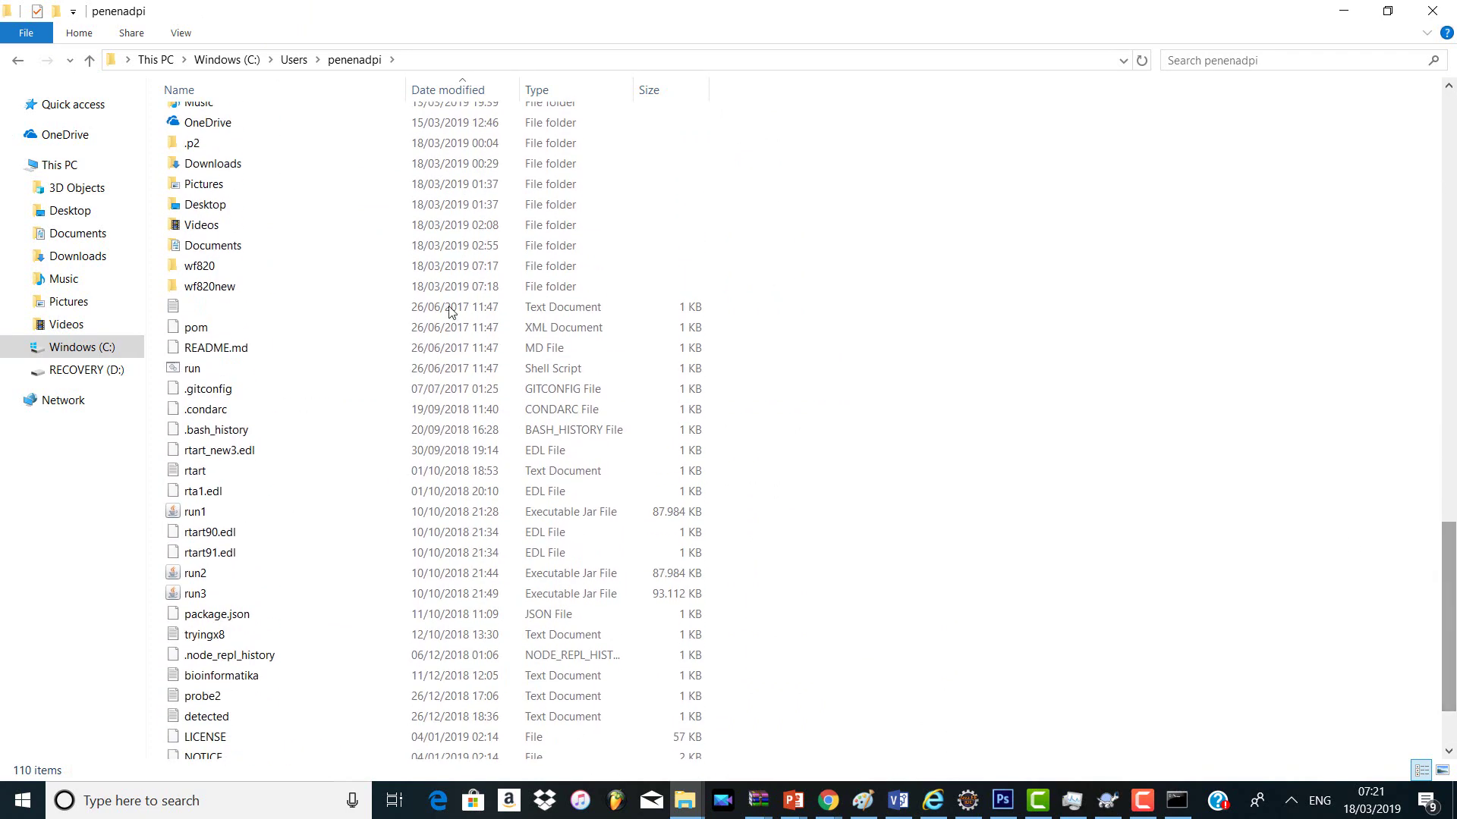
double_click(371, 295)
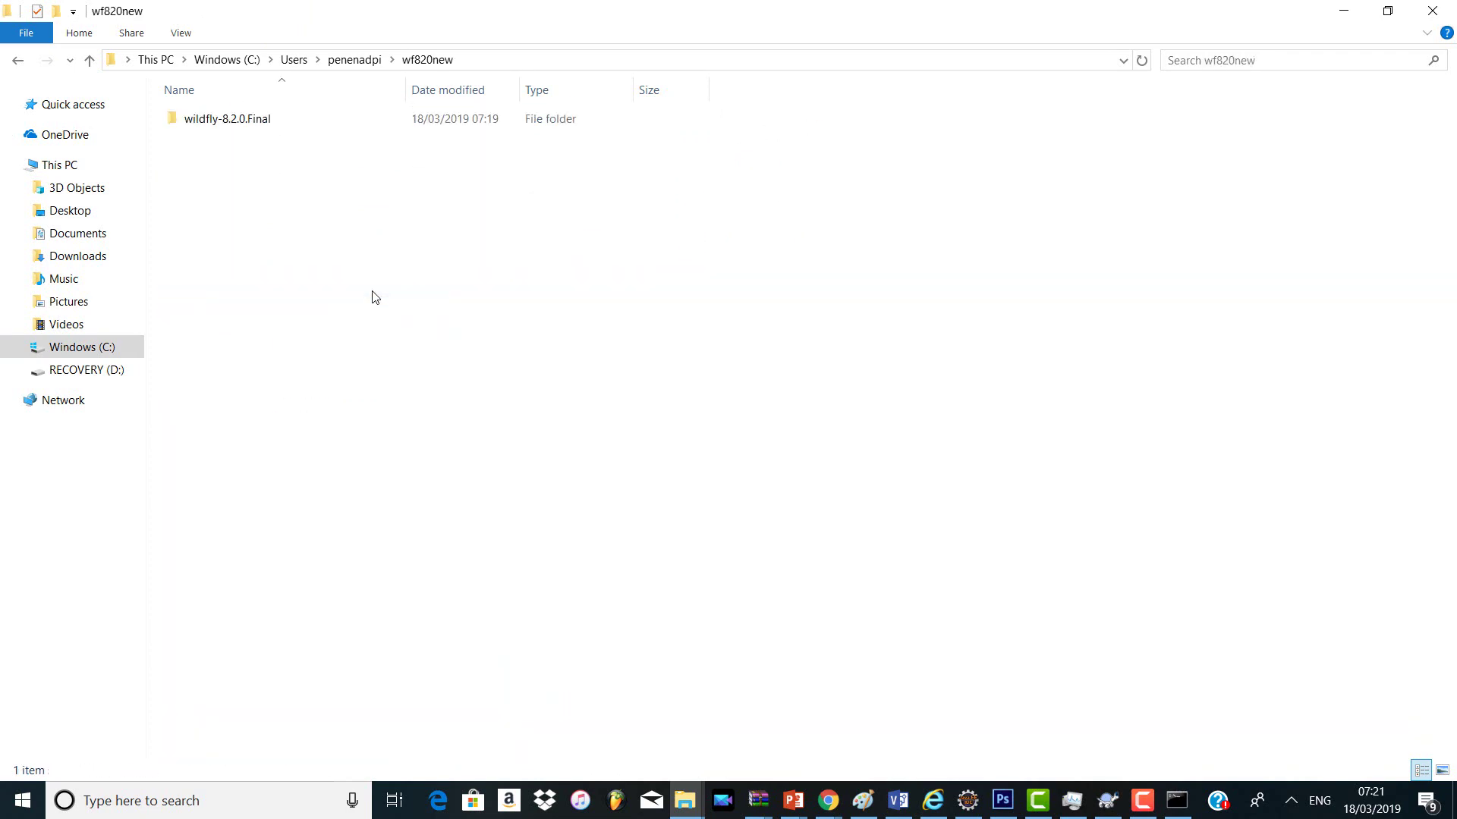
click(244, 134)
double_click(244, 133)
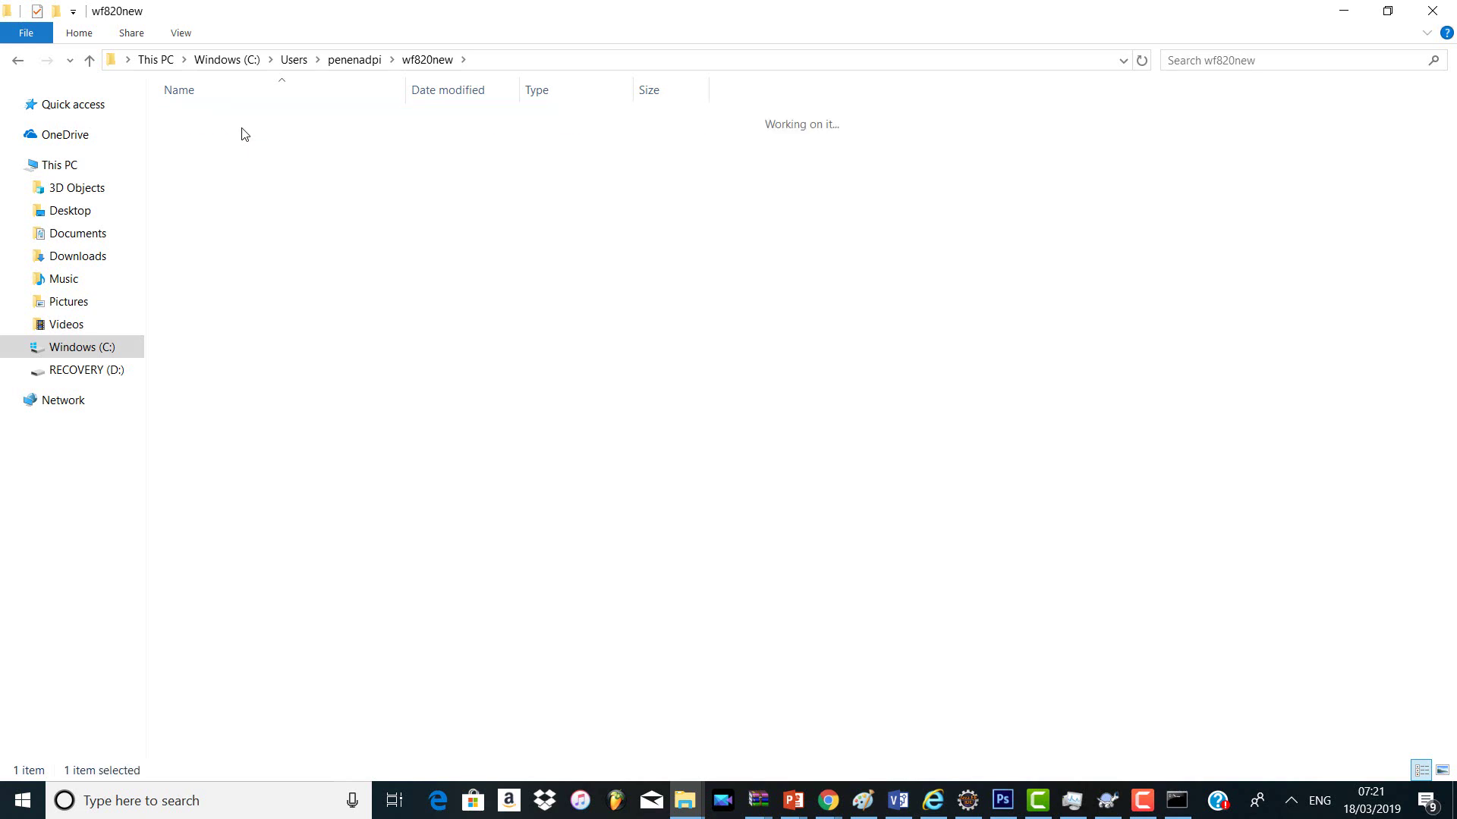
double_click(235, 159)
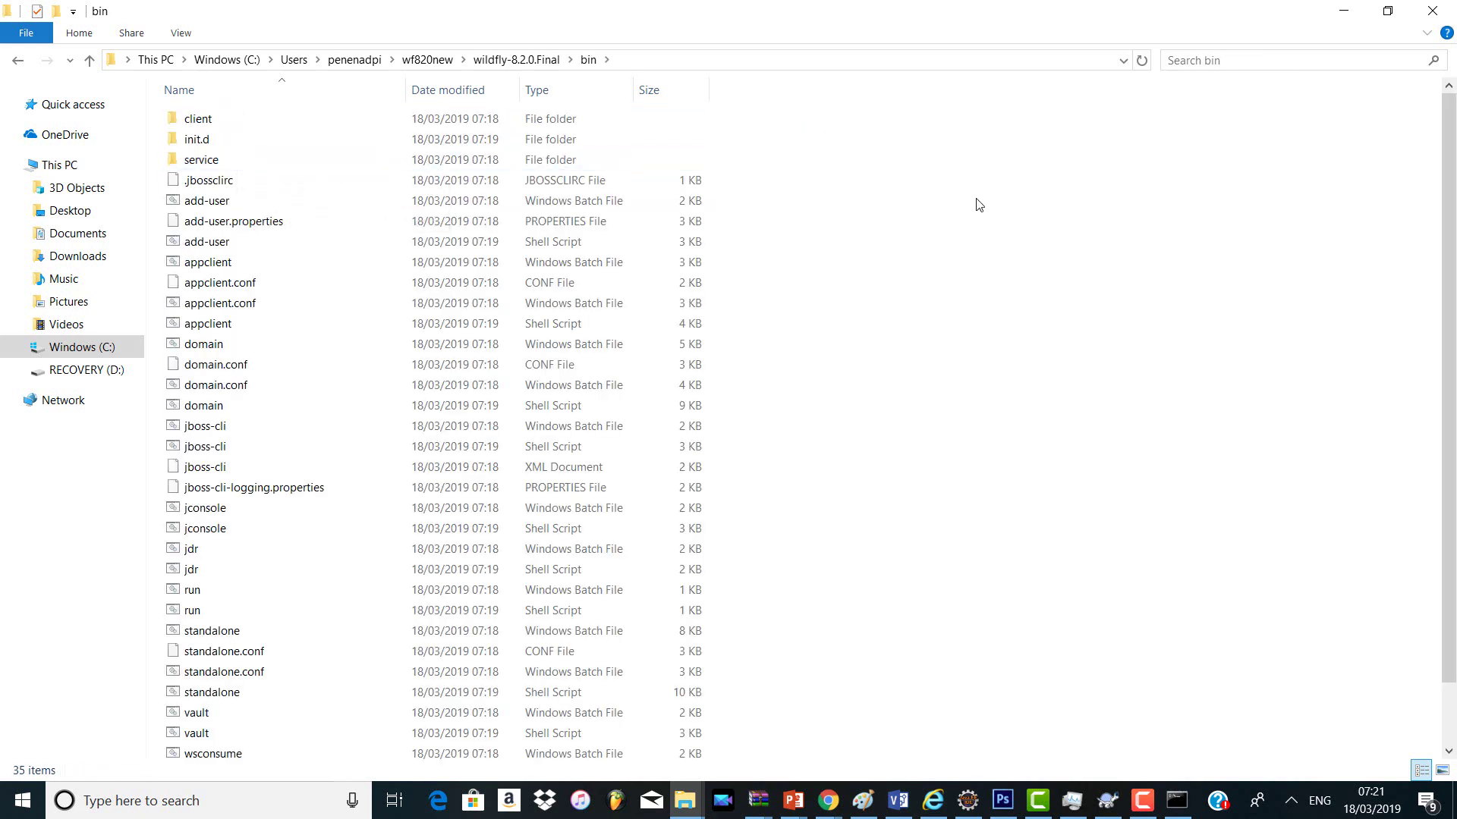
Step: Copy the add-user script's folder location from its Properties and return to Command Prompt
click(199, 211)
right_click(199, 213)
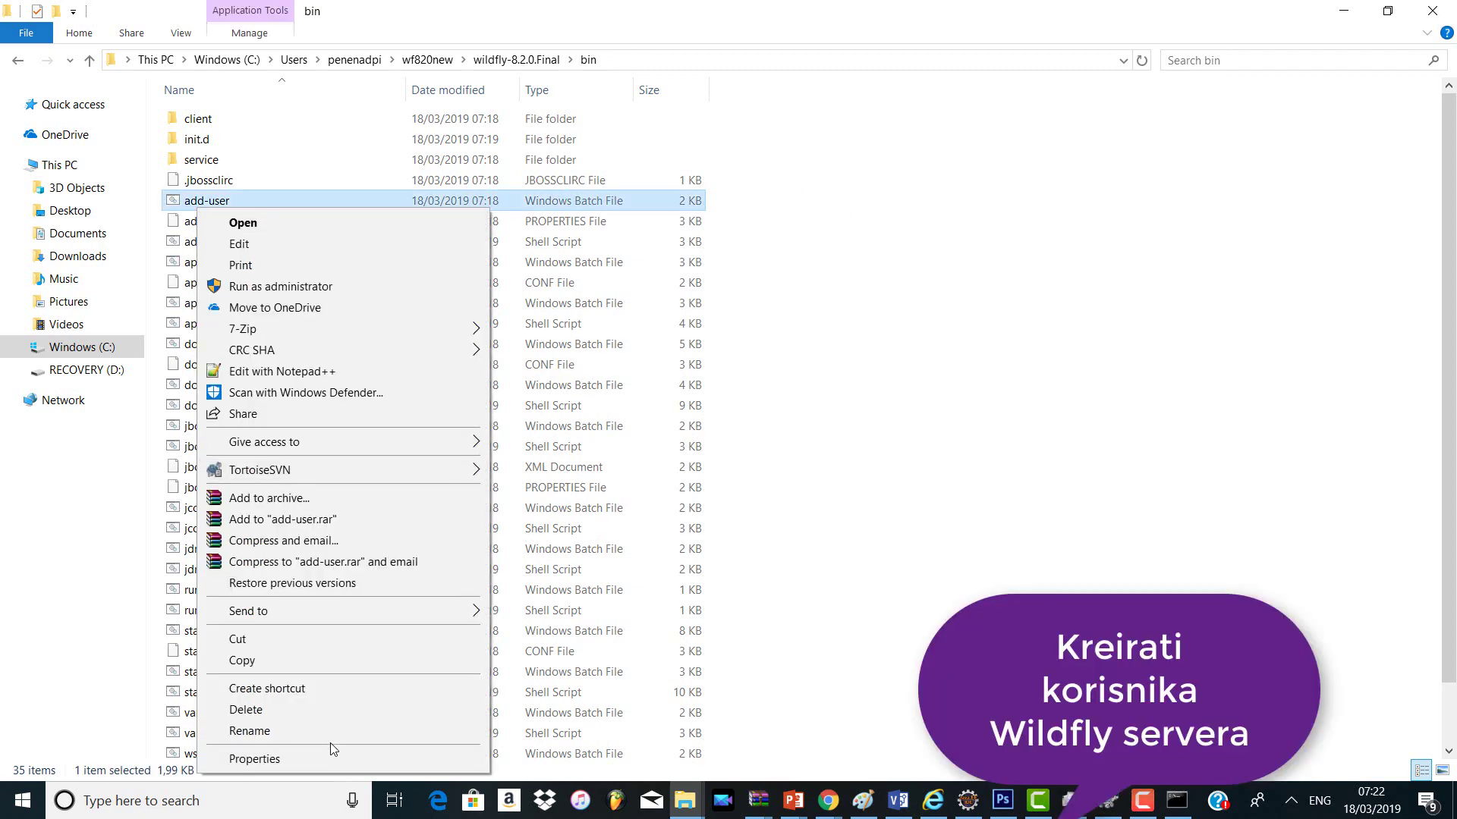
click(331, 755)
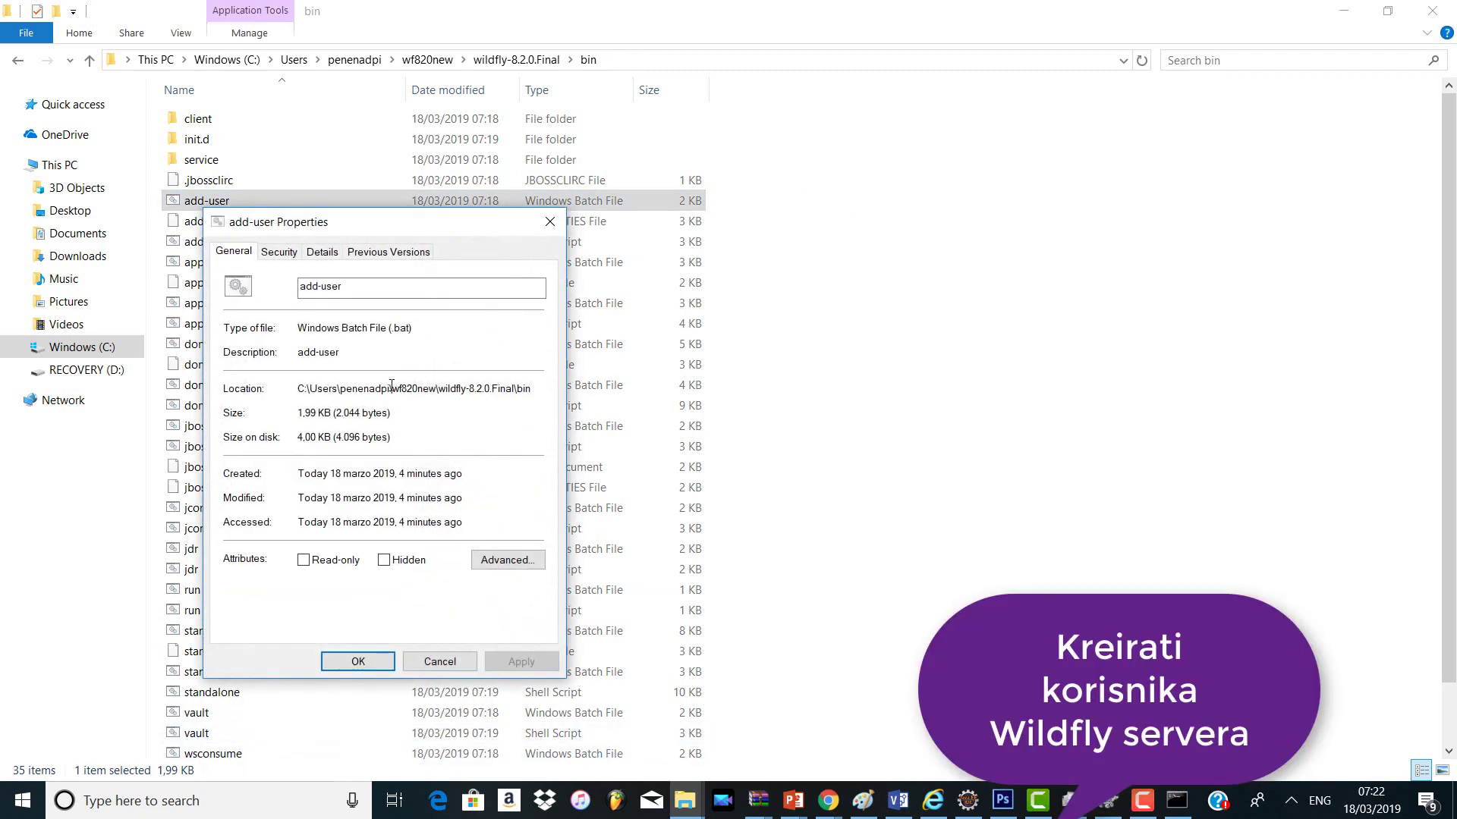
drag(300, 388, 533, 388)
key(ctrl+c)
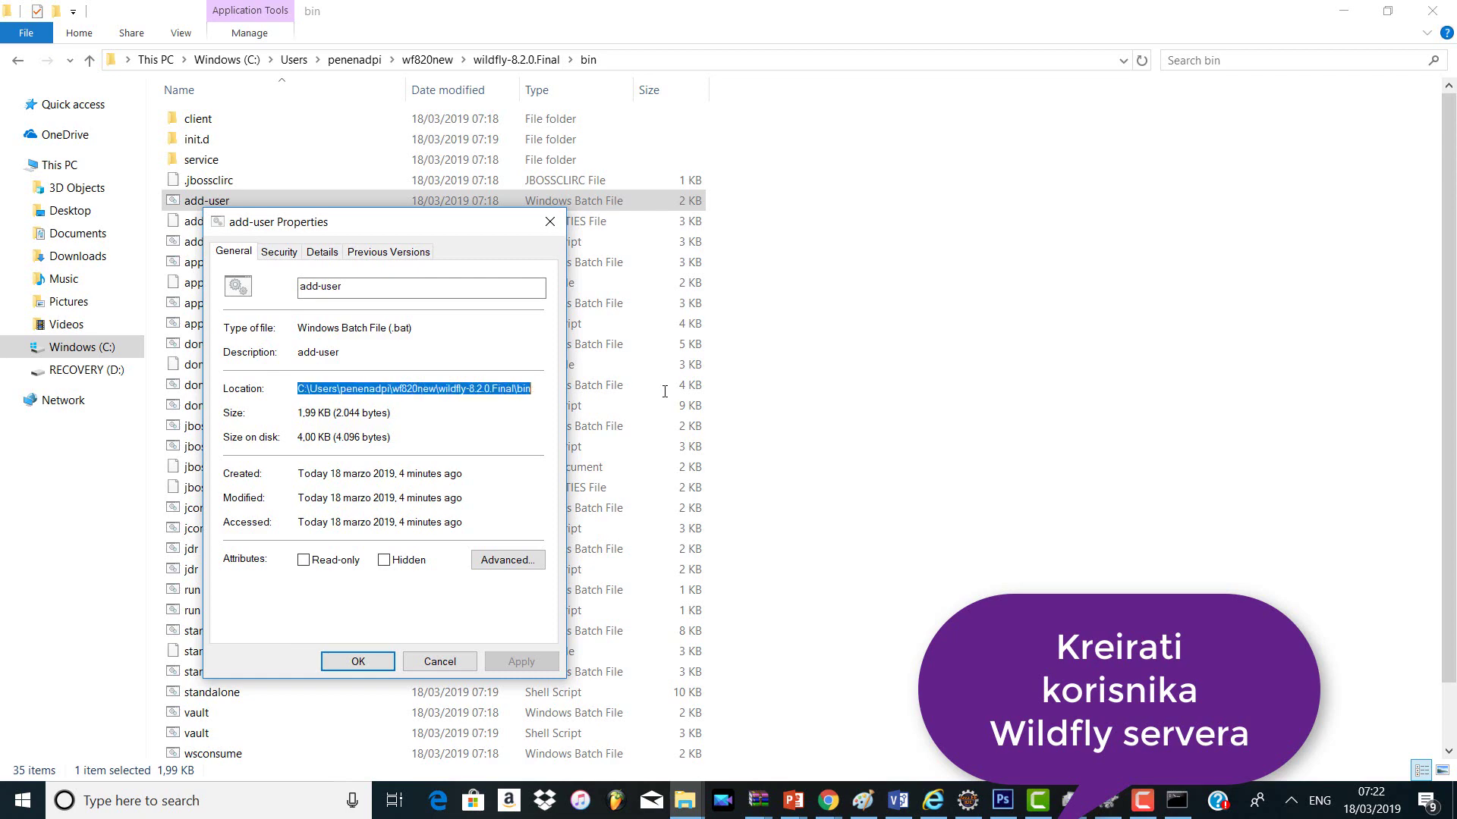
key(alt+Tab)
key(alt+Tab)
key(alt+Tab)
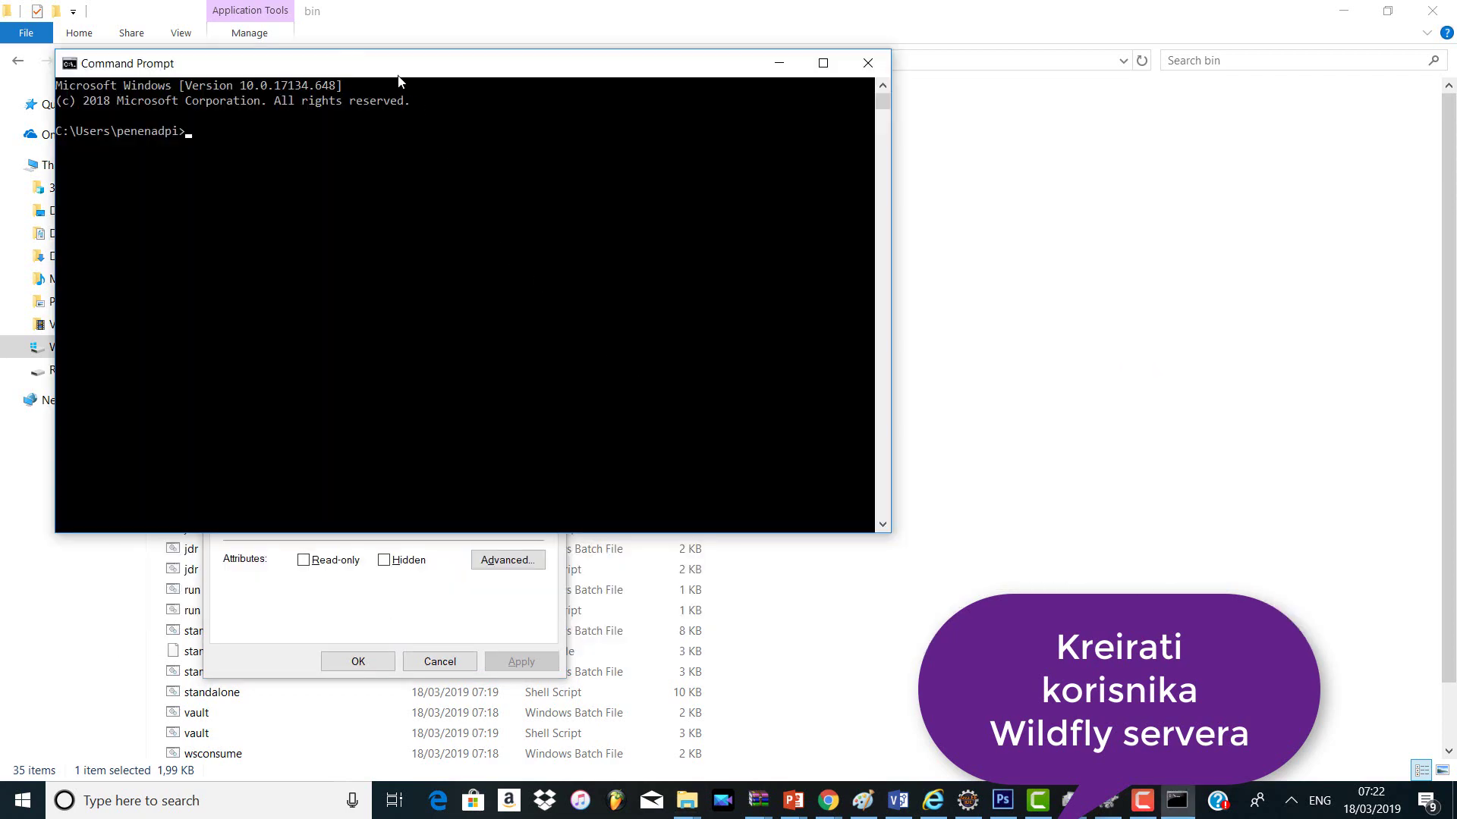
Step: Change into the pasted WildFly bin folder and run add-user.bat
drag(400, 81, 992, 147)
text(c)
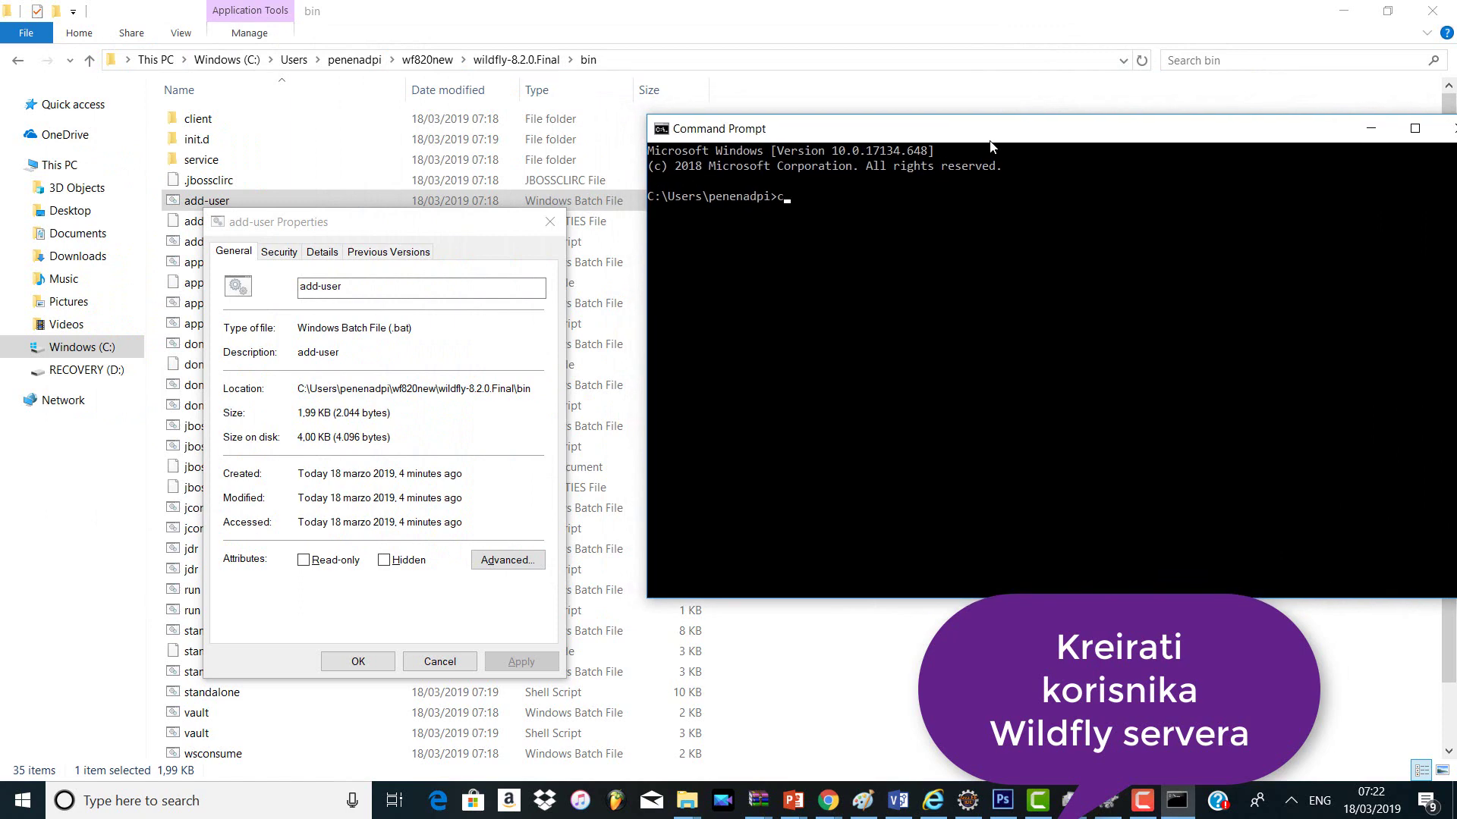
text(d)
key(ctrl+v)
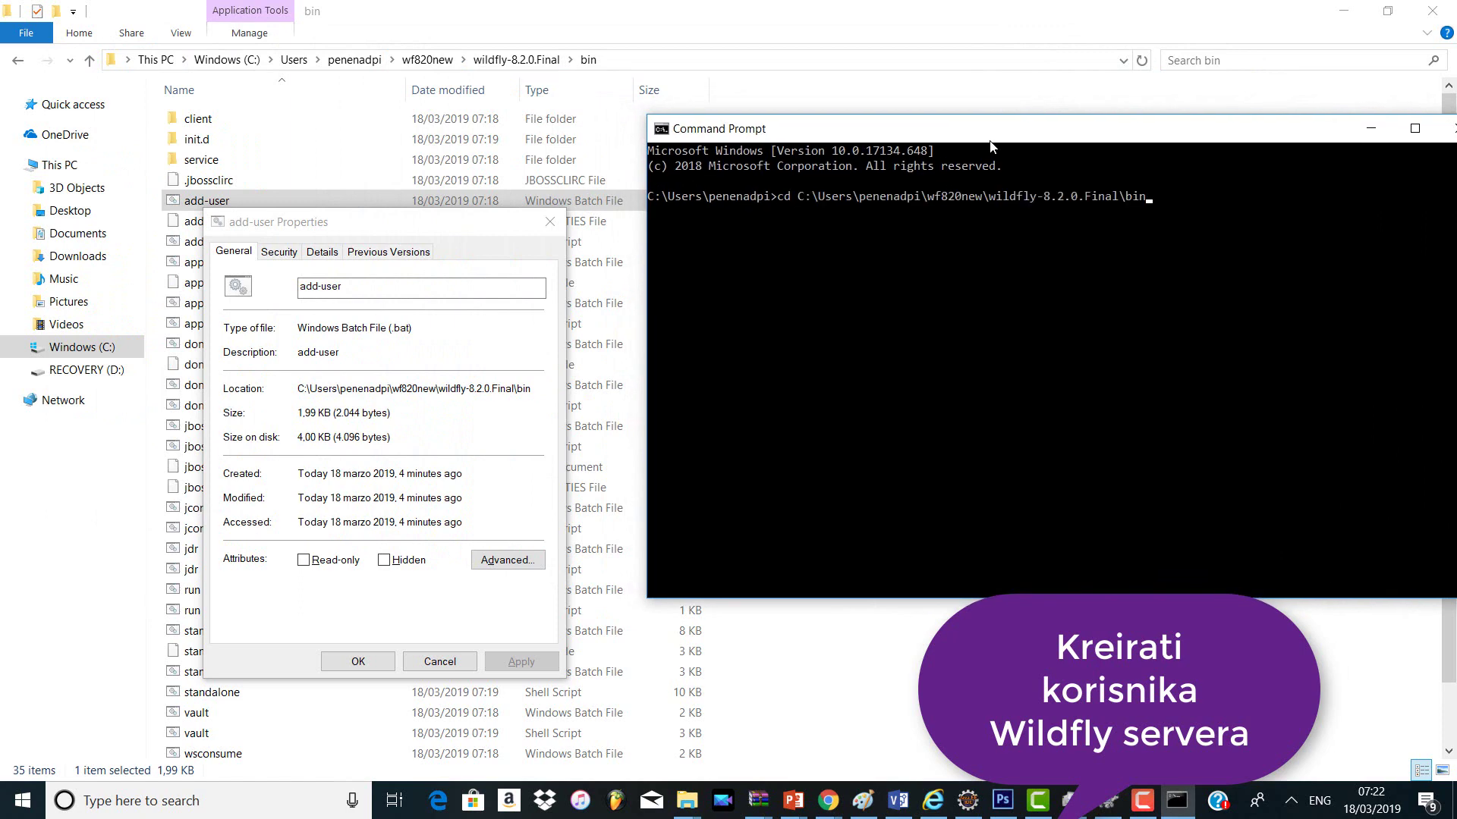
key(Return)
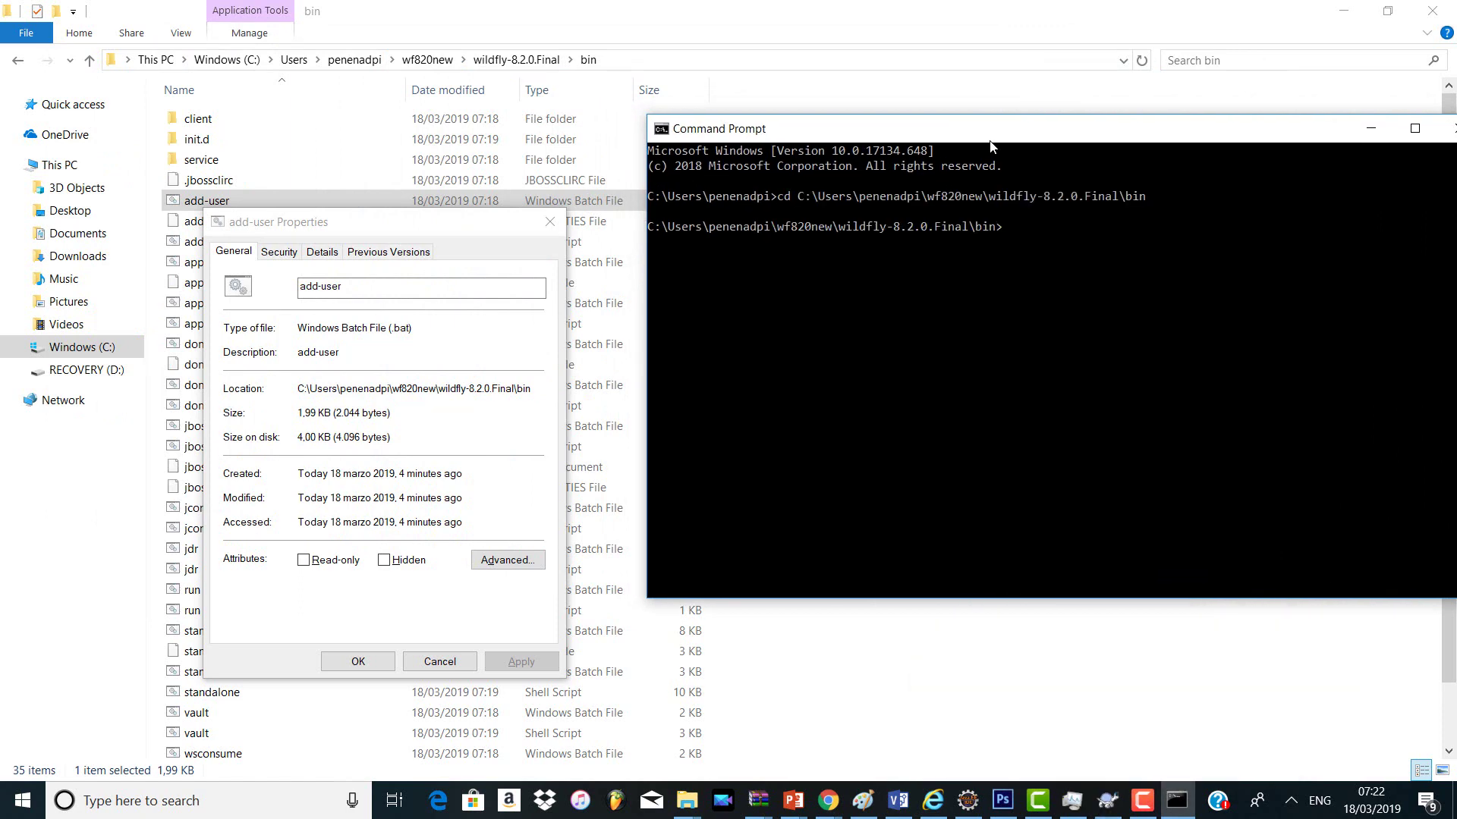
text(add-usefr)
key(BackSpace)
text(r.bat)
key(Return)
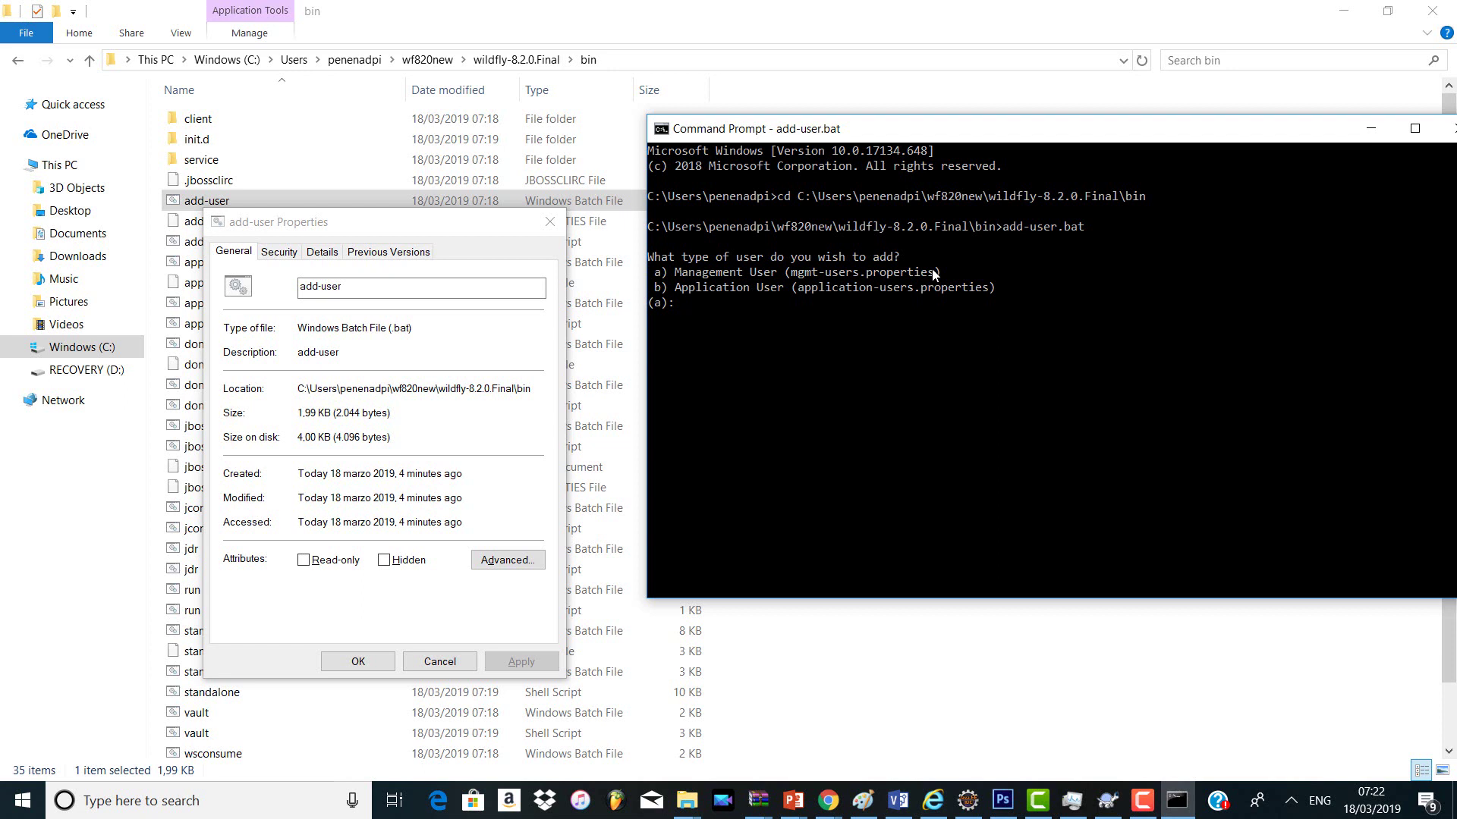
Step: Choose a management user (a) with the username root and confirm it
text(a)
key(Return)
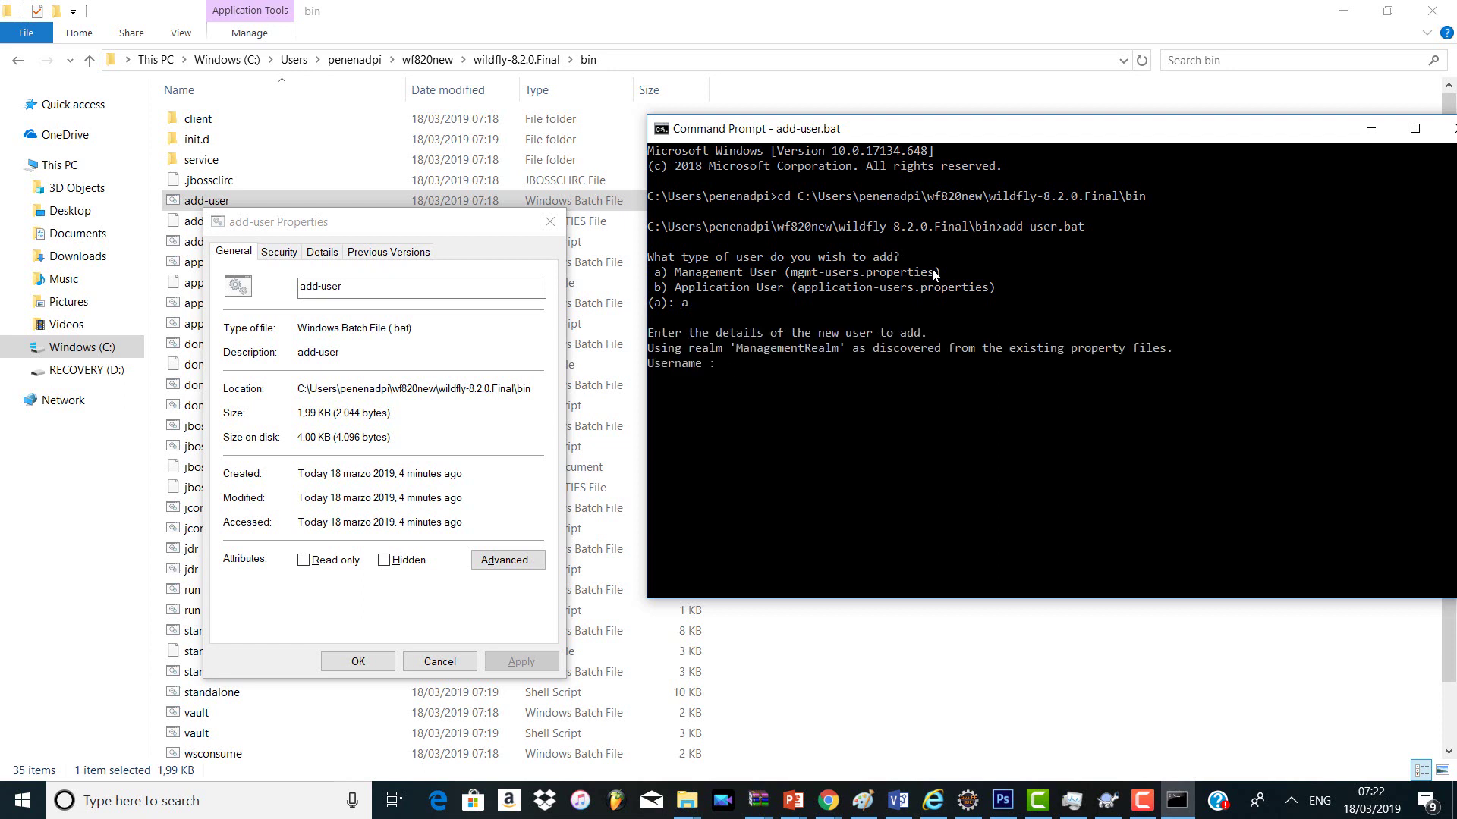
text(root)
key(Return)
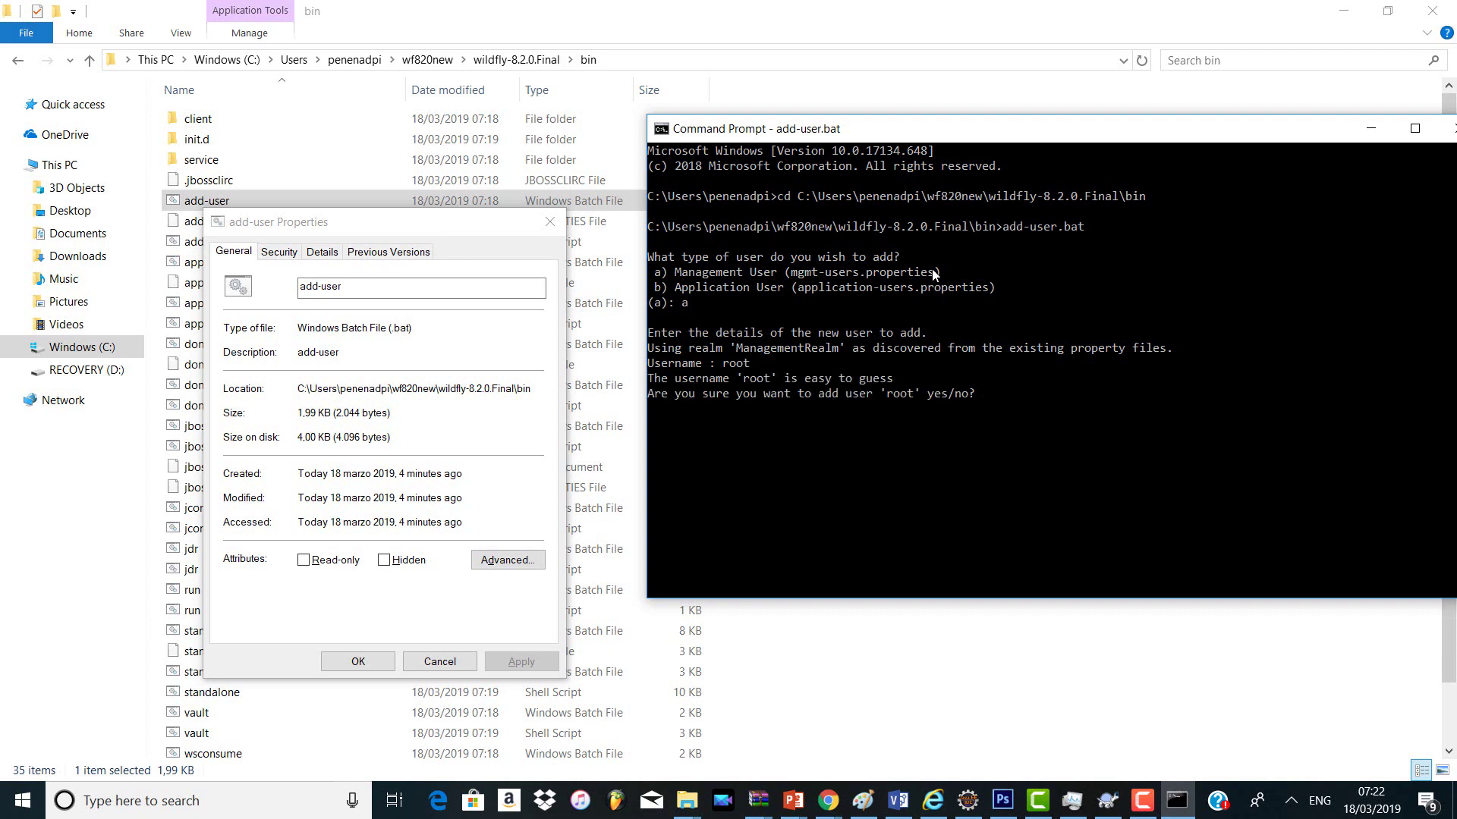
text(yes)
key(Return)
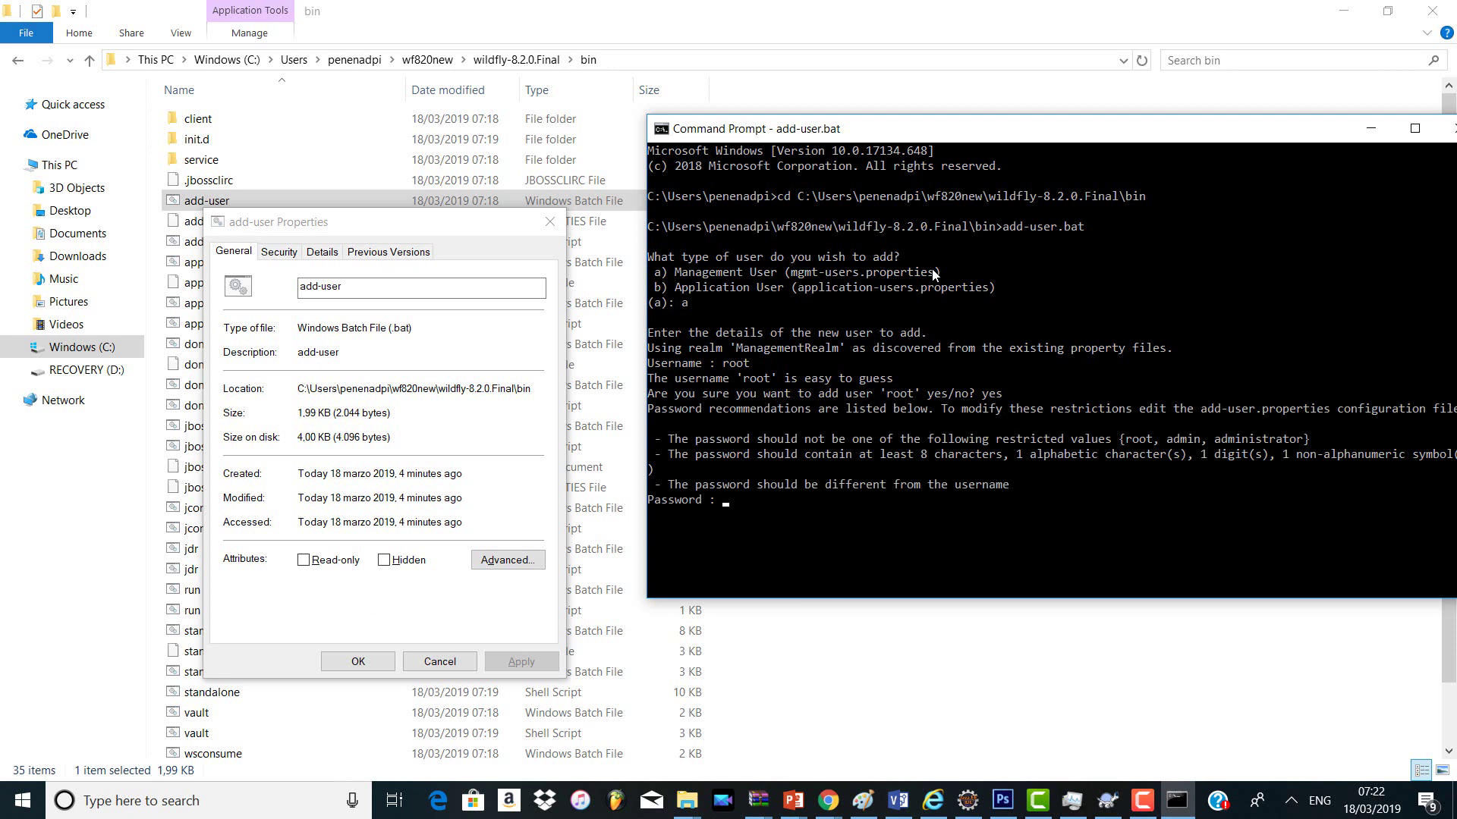
Step: Enter and re-enter the user's password, accepting the restricted and short password warnings
text(root)
key(Return)
text(yes/no? yes)
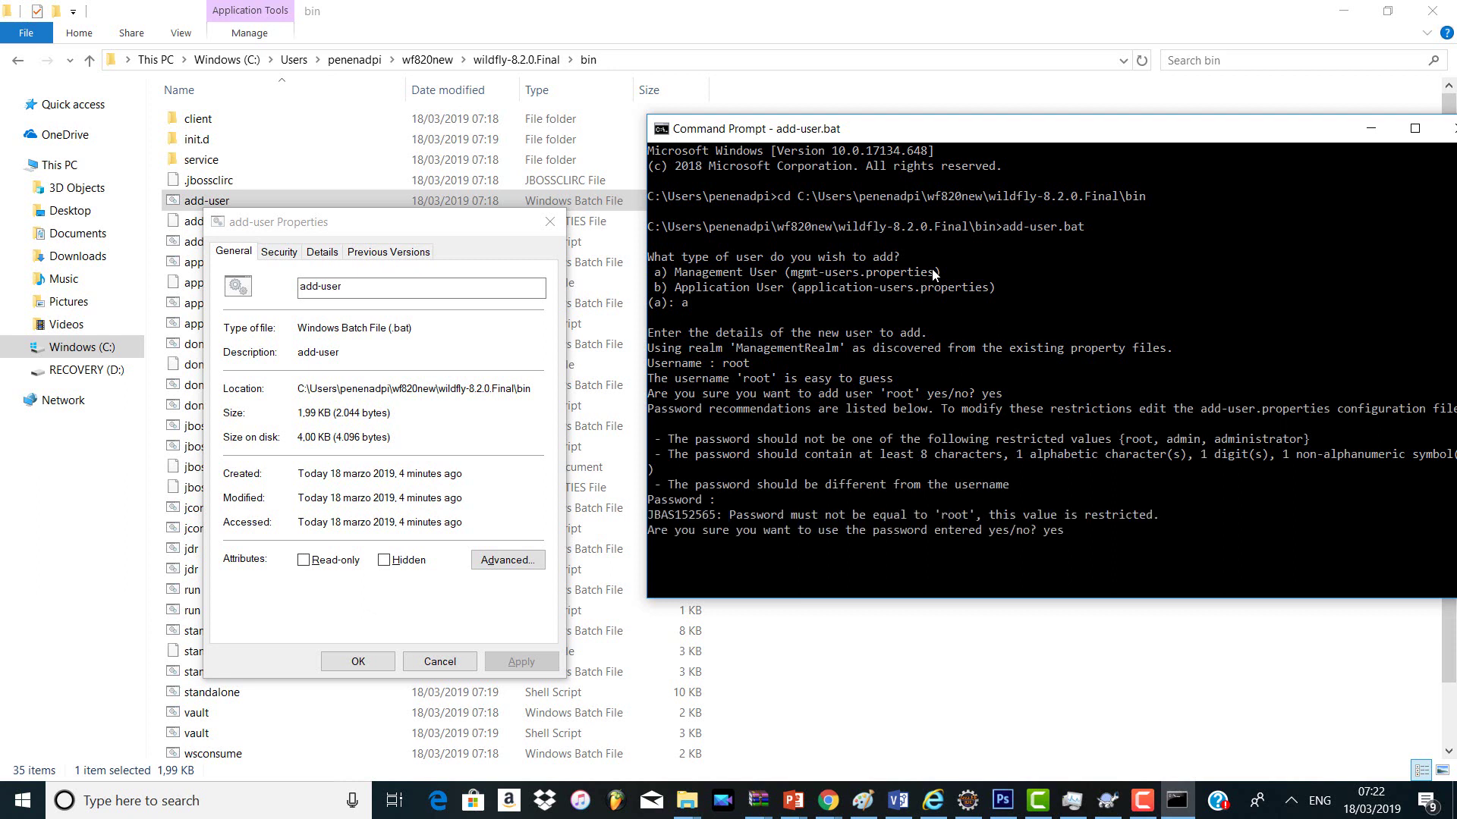
key(Return)
key(Return)
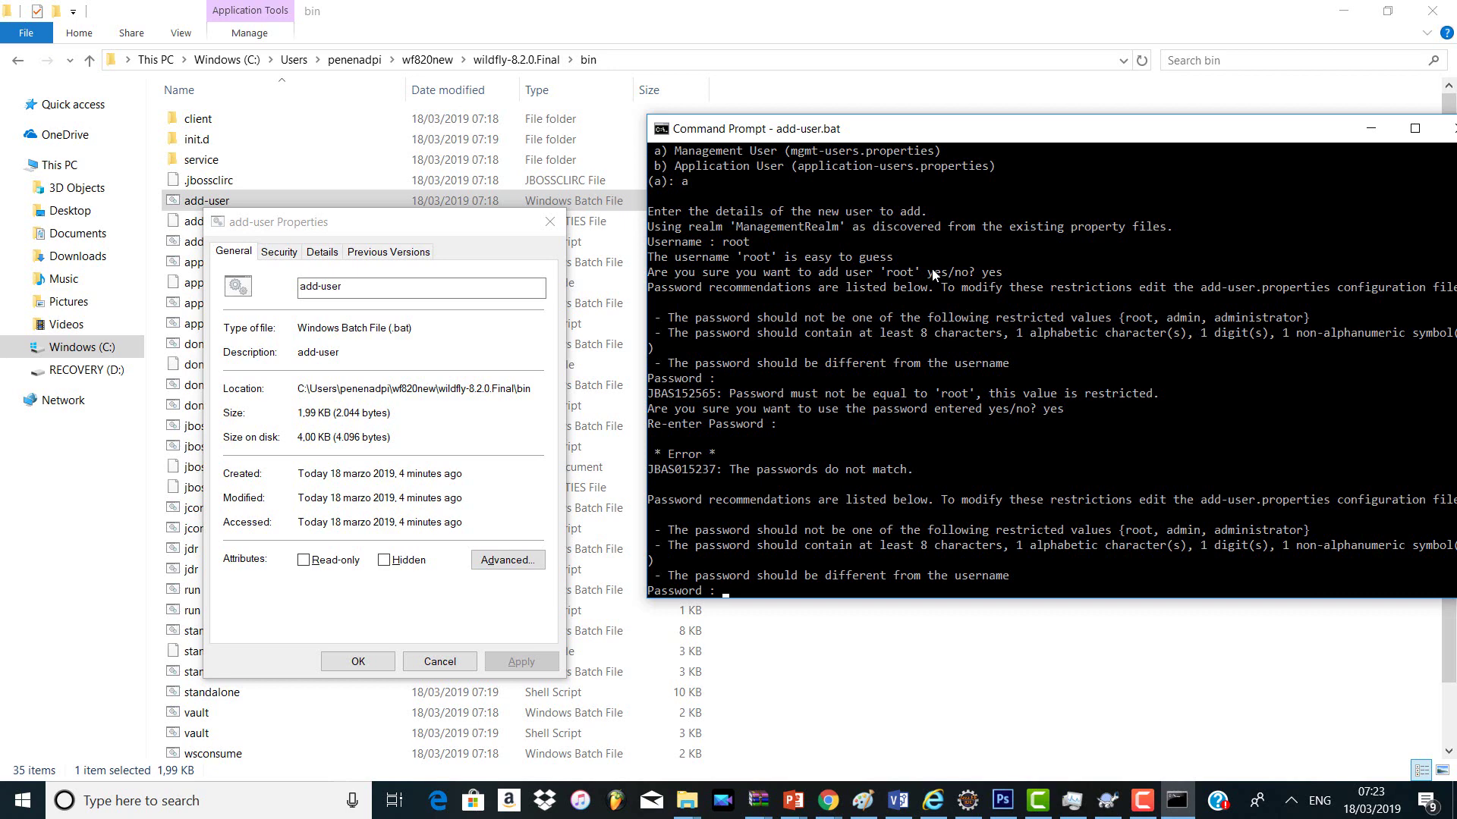
key(Return)
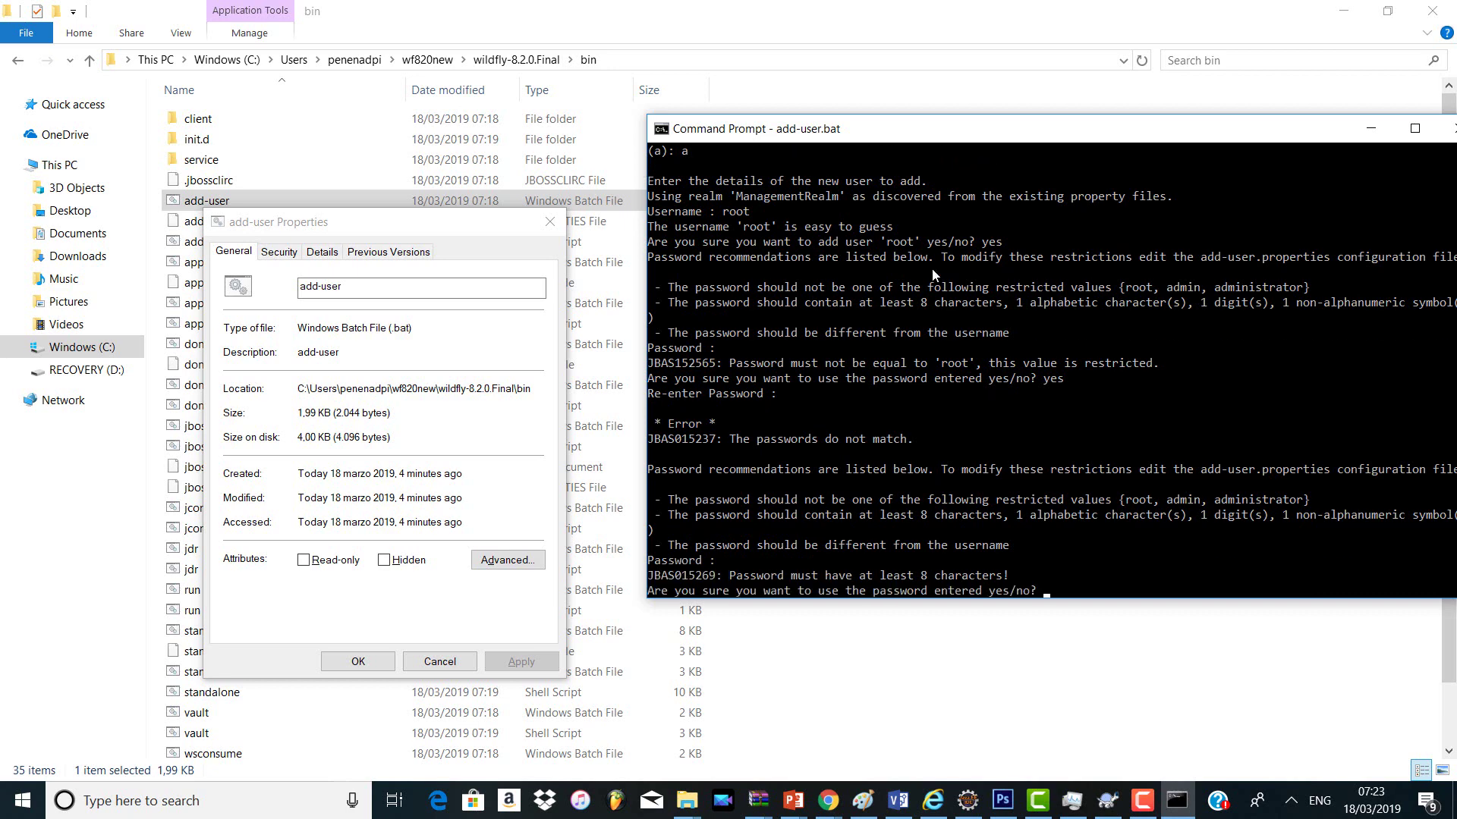
text(yes)
key(Return)
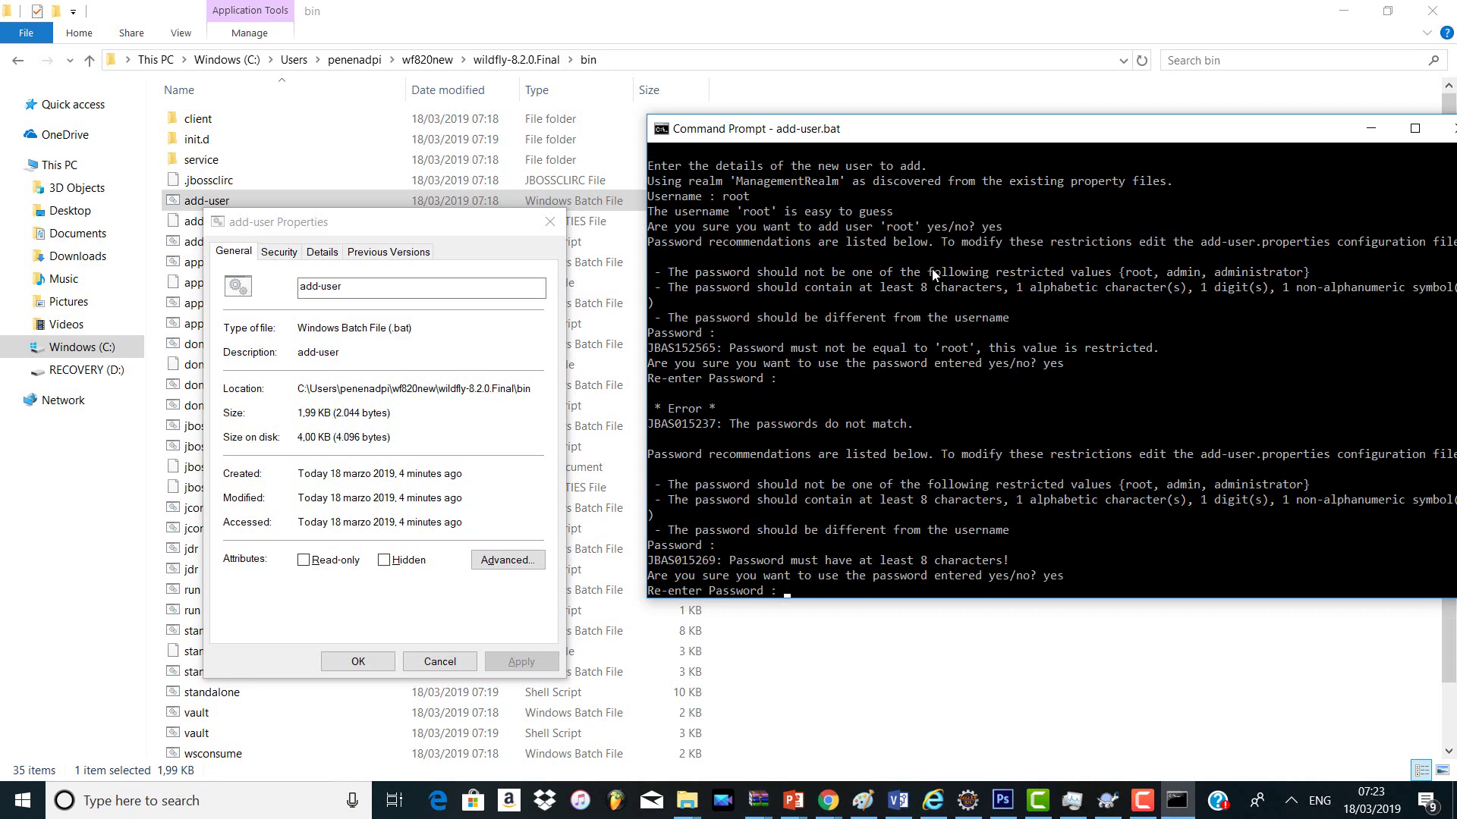
key(Return)
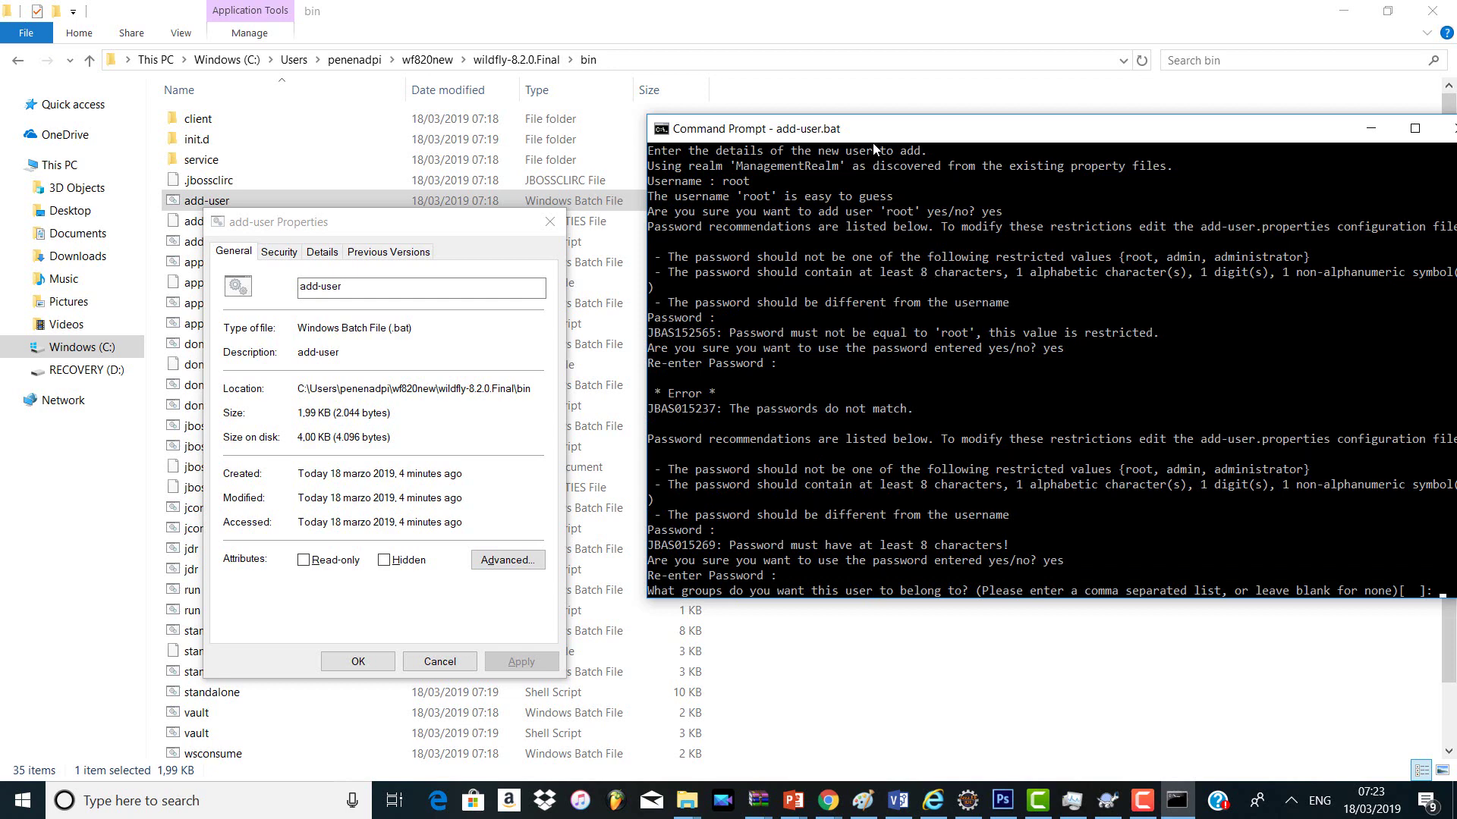
Step: Give the user no groups, and answer yes to ManagementRealm and to AS process use
key(Return)
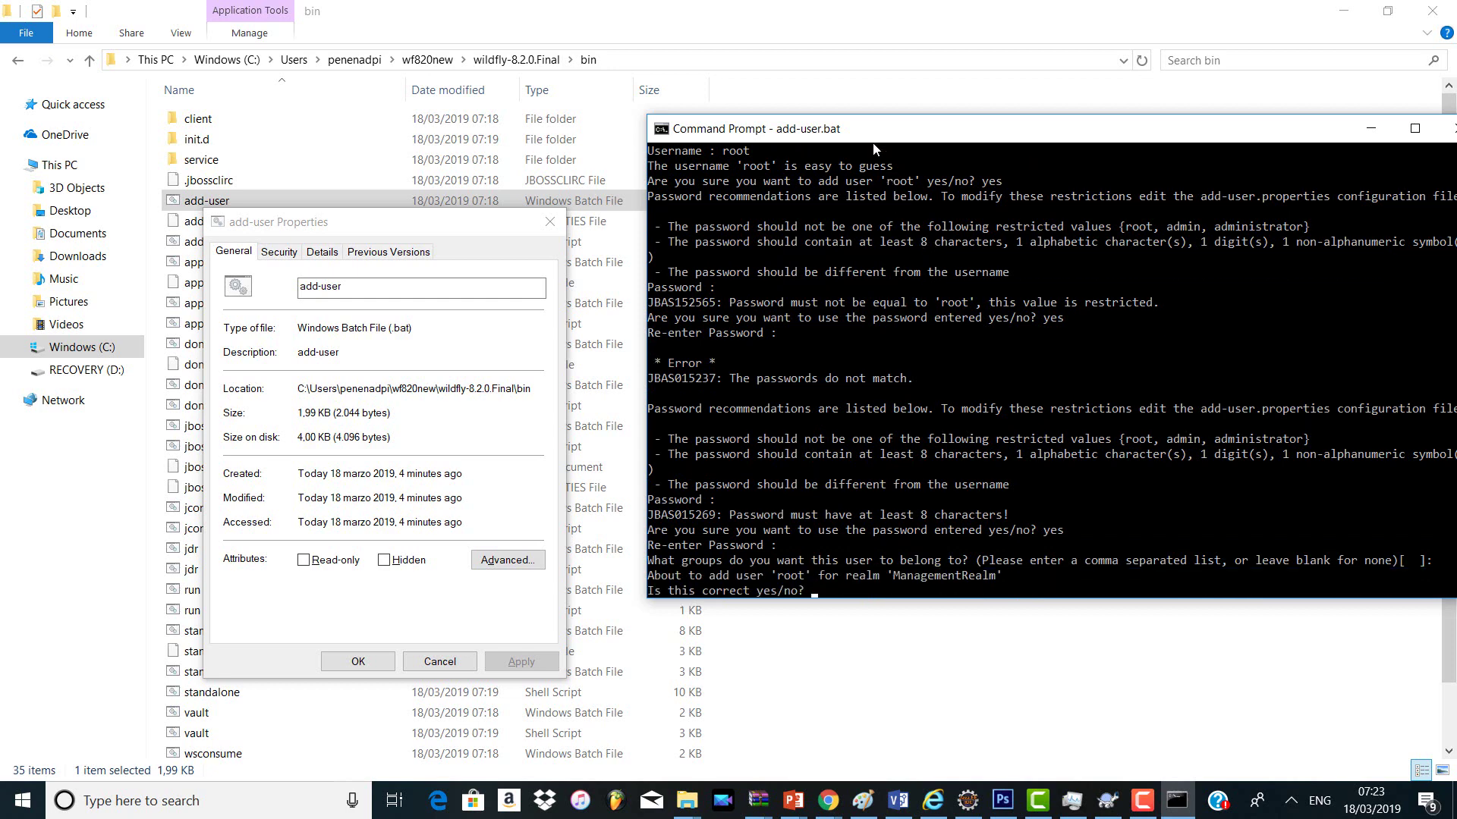
text(yes)
key(Return)
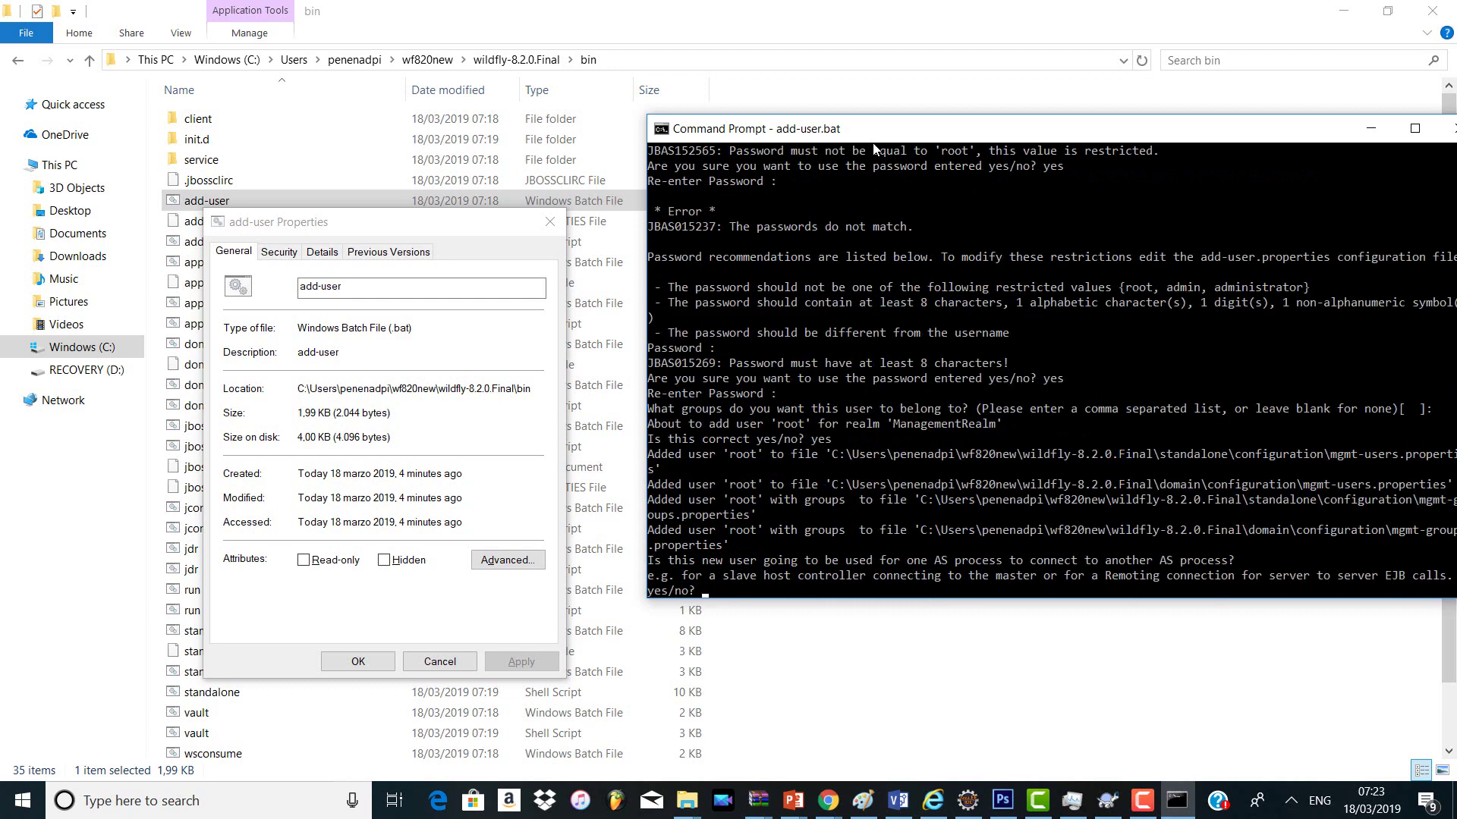
text(yes)
key(Return)
key(Return)
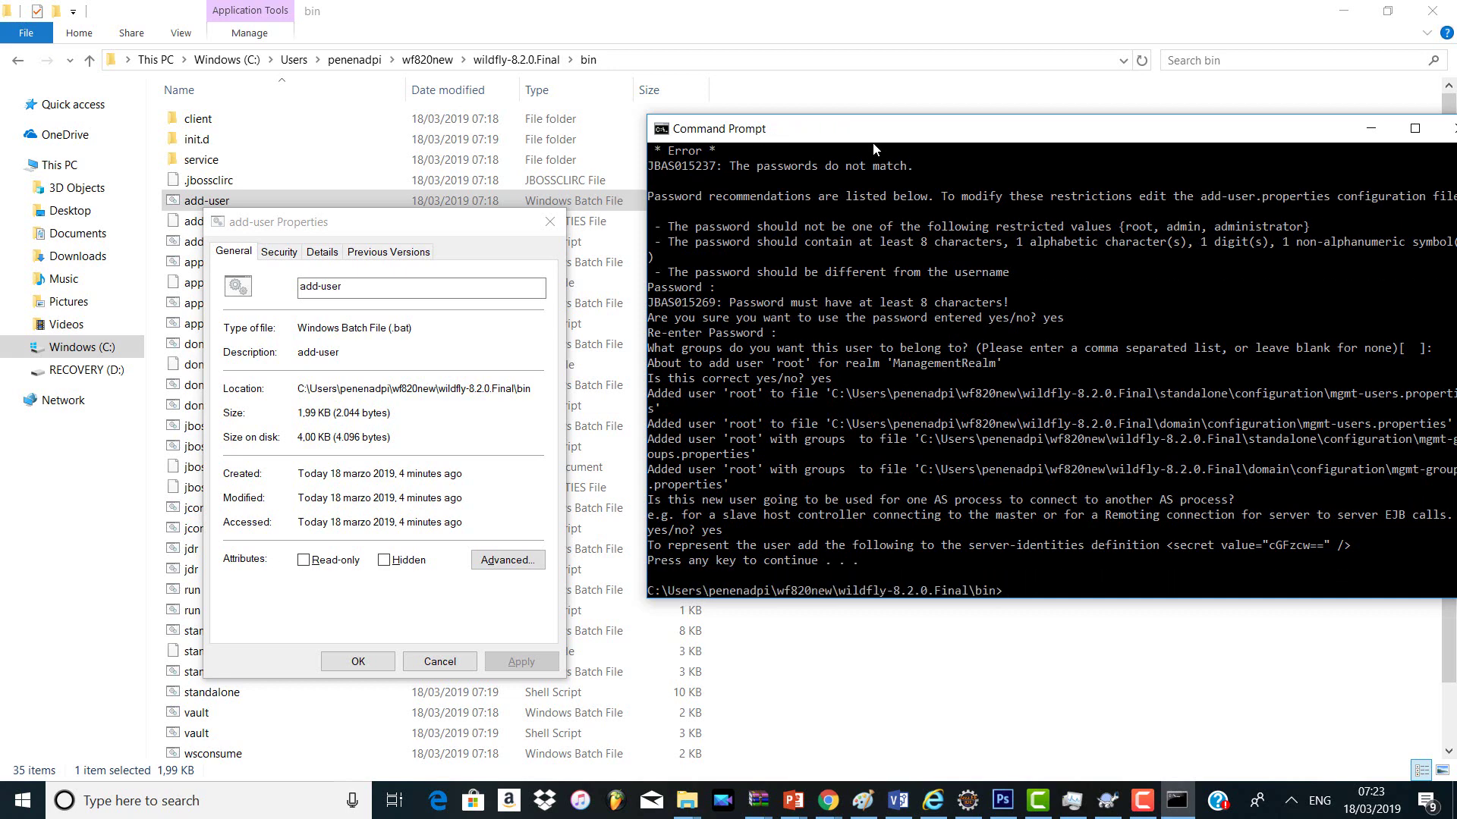
key(alt+Tab)
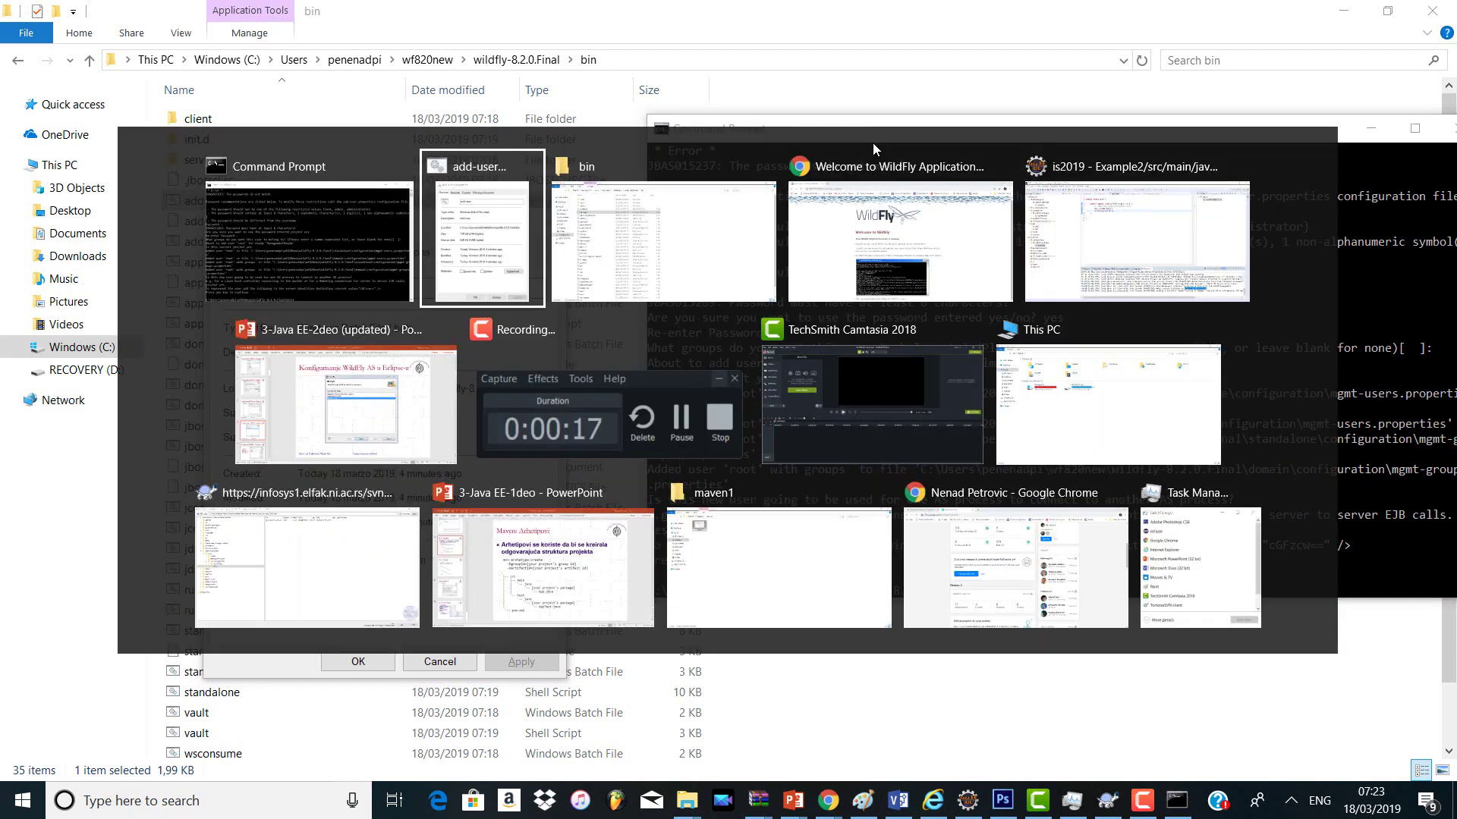
Step: In Chrome, trim the error page from the address and load 127.0.0.1:9990
key(alt+Tab)
key(alt+Tab)
key(alt+Tab)
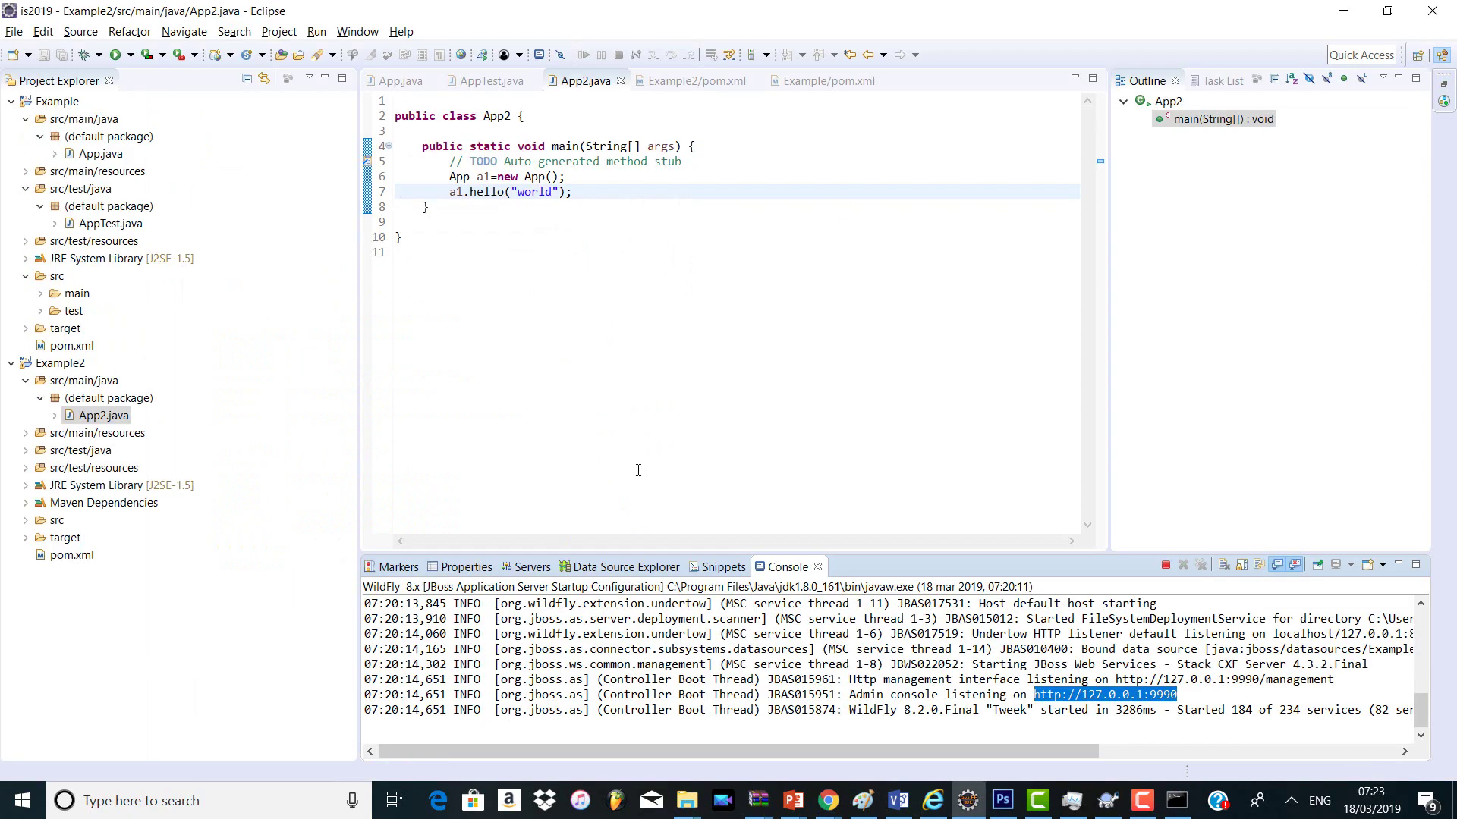
key(alt+Tab)
key(alt+Tab)
key(alt+Tab)
key(alt+Tab)
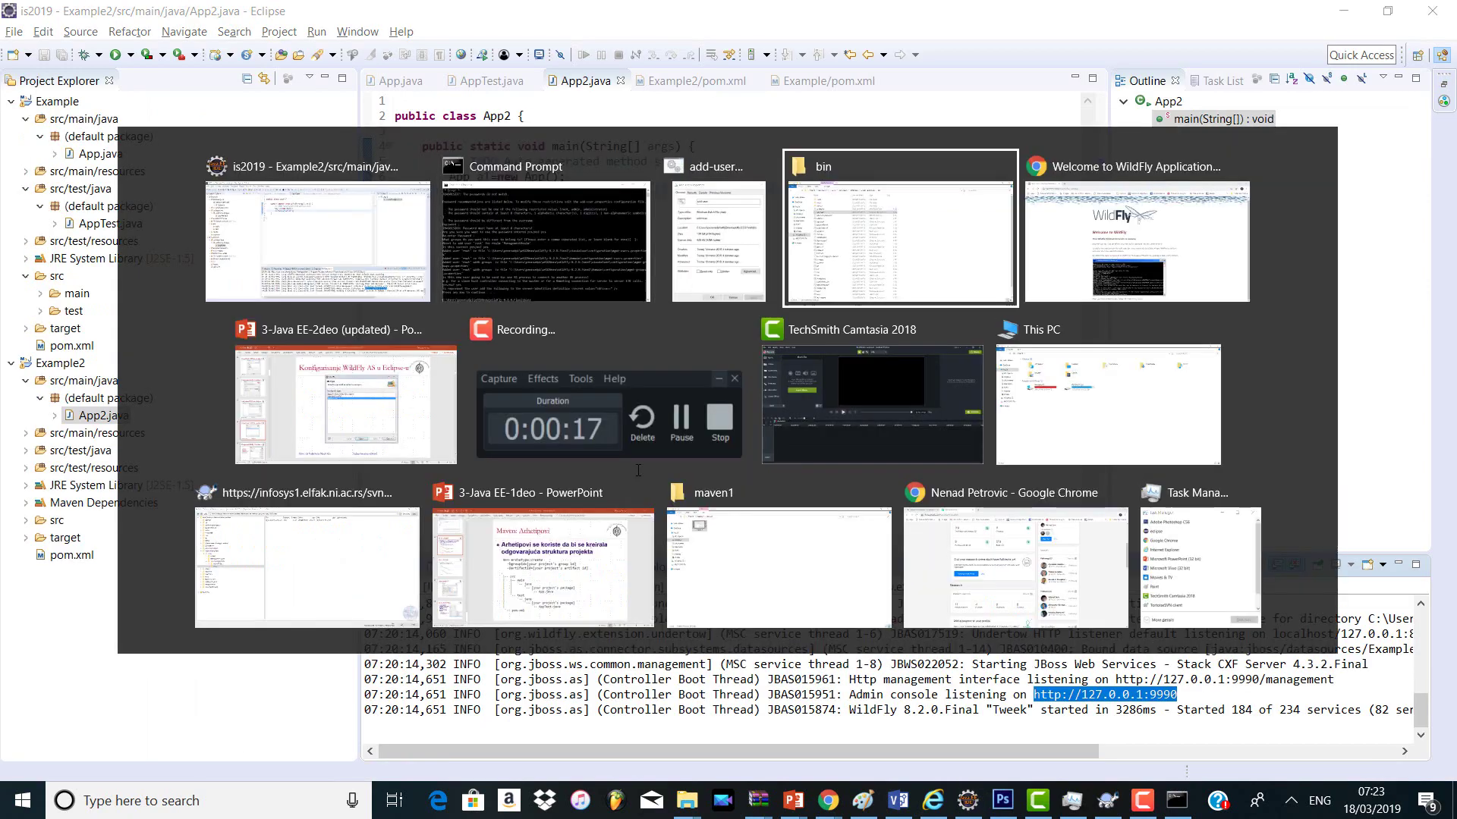
click(325, 49)
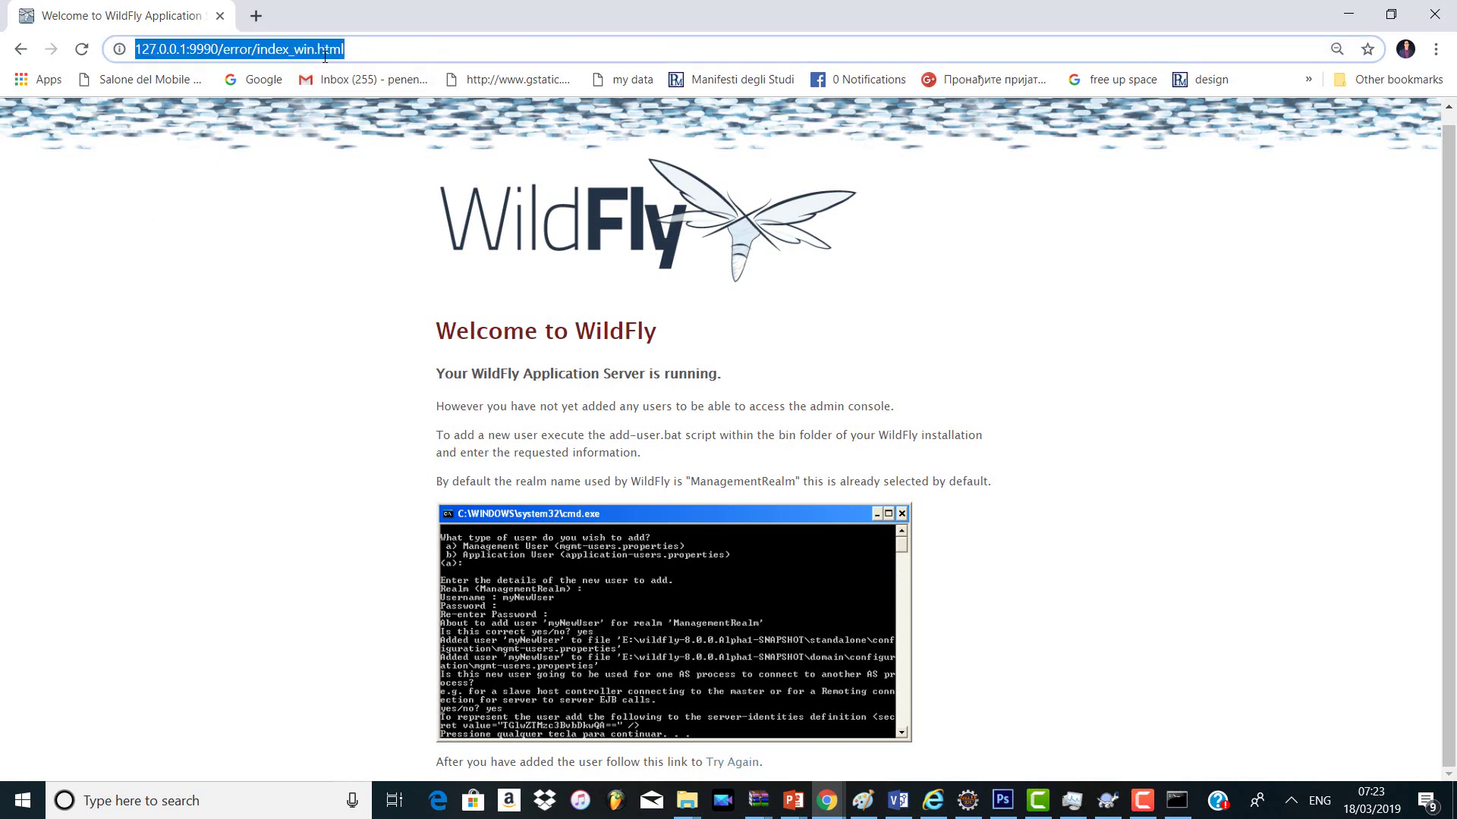
key(Return)
drag(346, 55, 220, 57)
key(BackSpace)
key(Return)
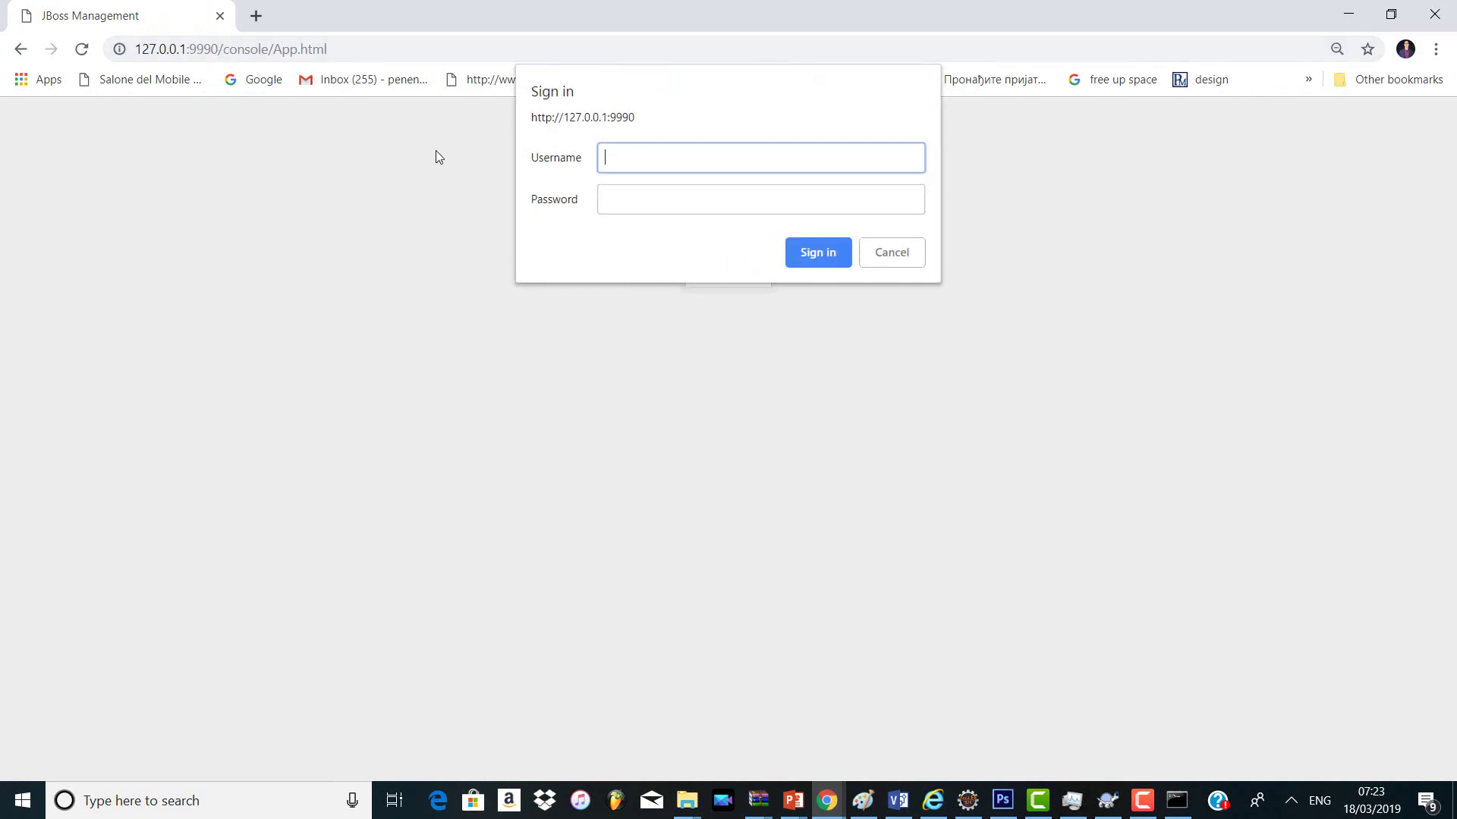
Step: Sign in to the management console as root and open the Deployments page
text(root)
key(Tab)
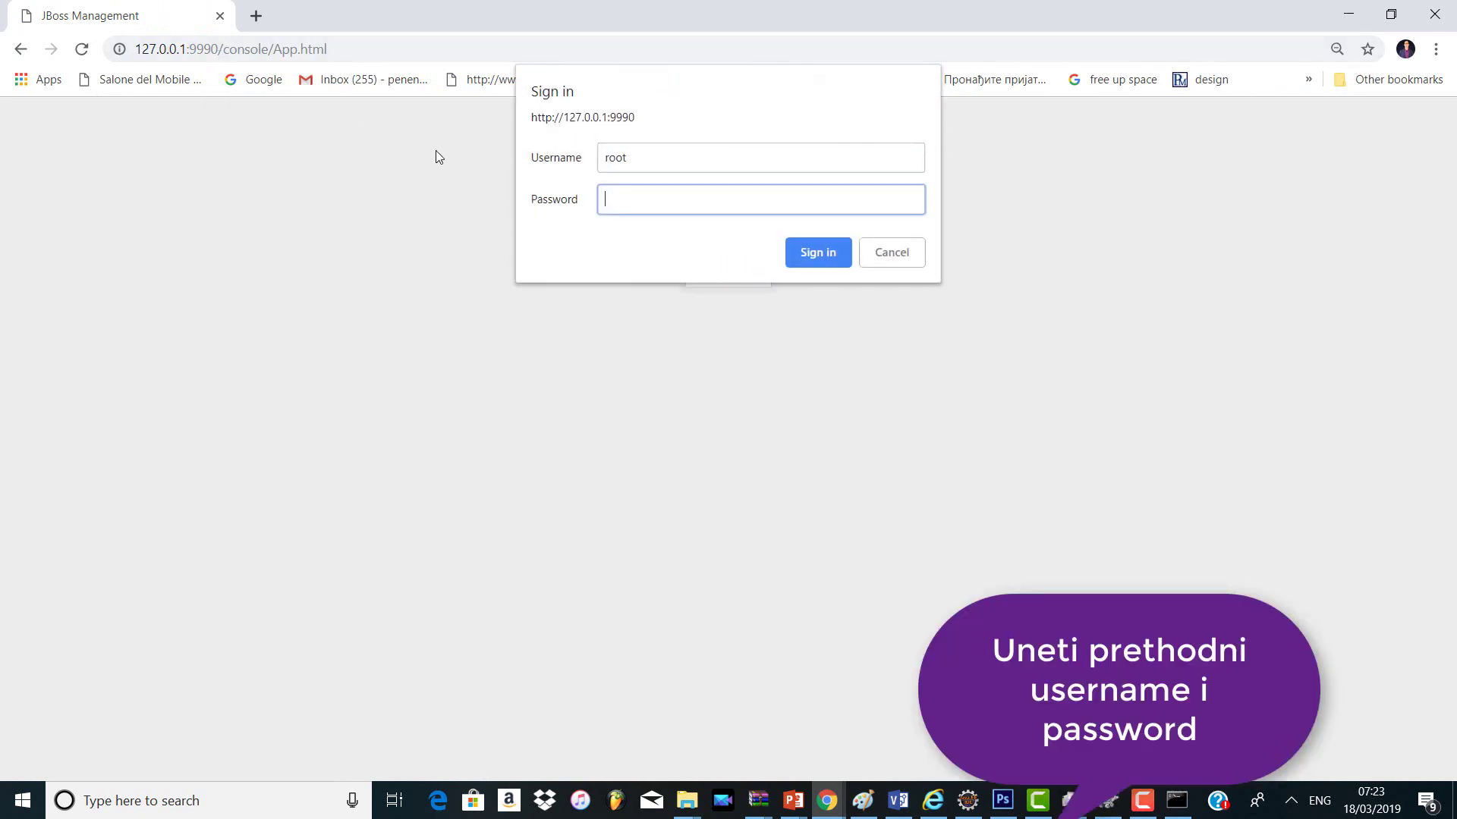
text(root)
key(Return)
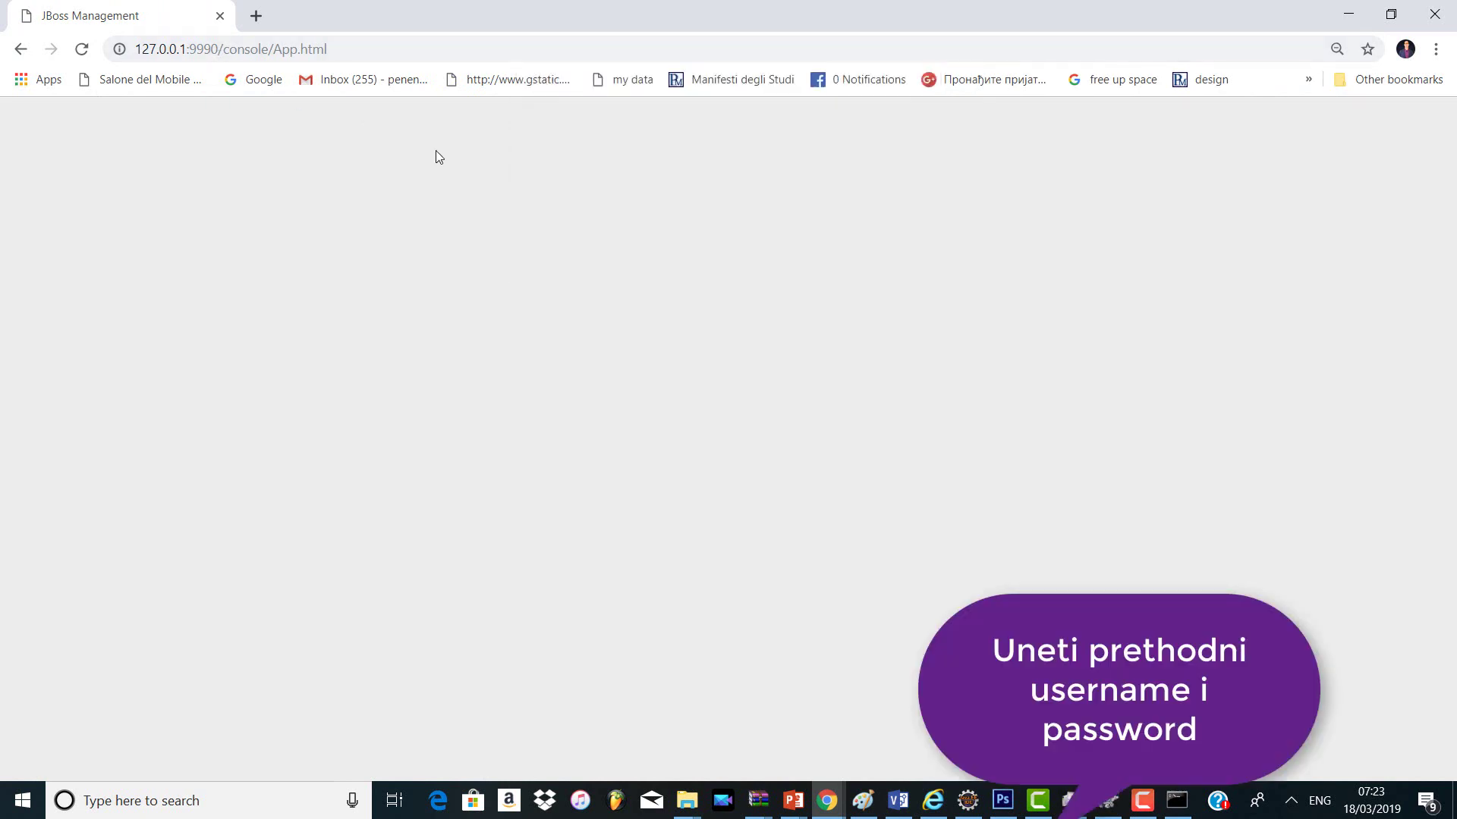
click(453, 146)
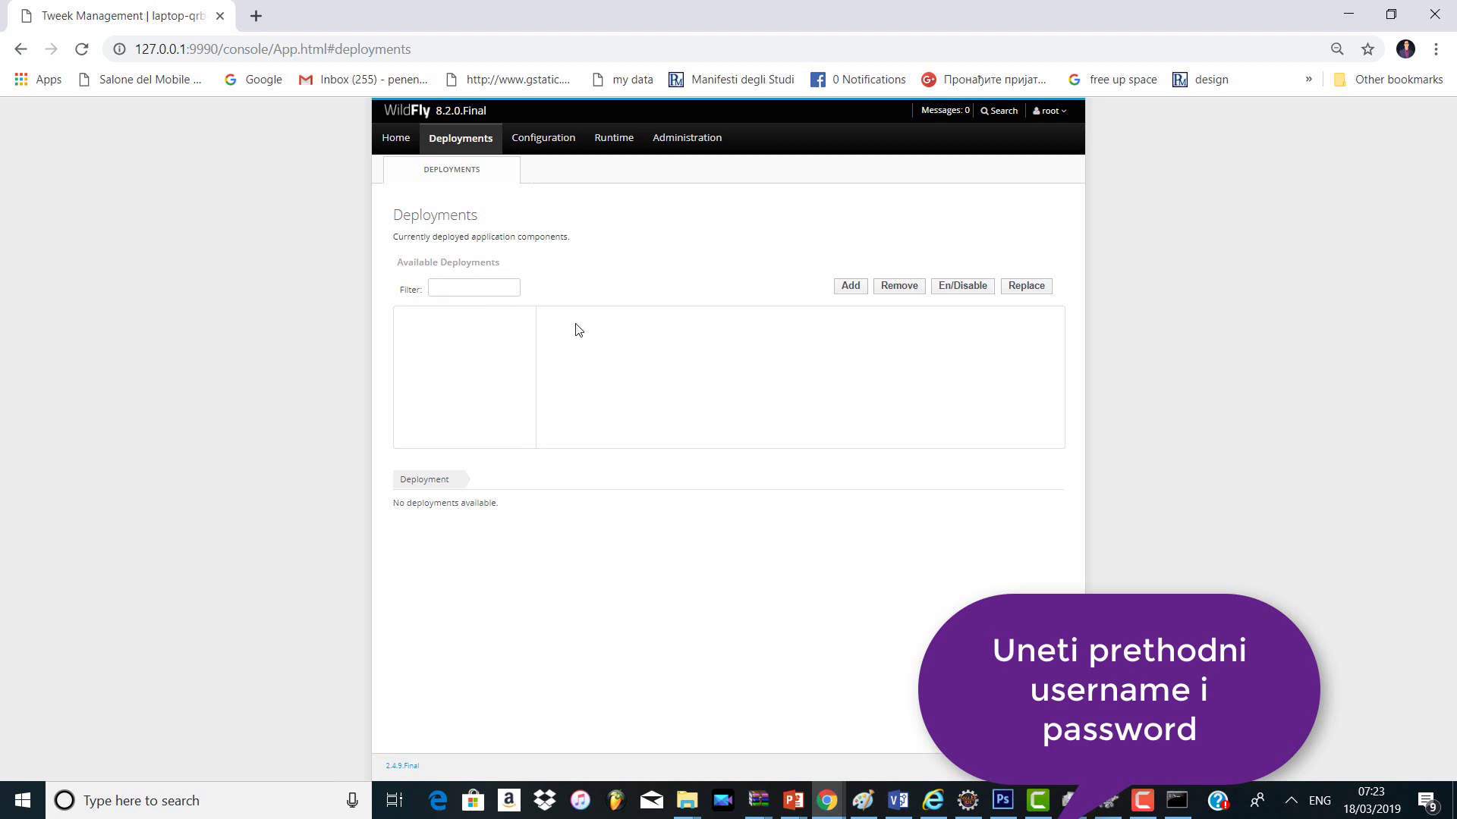
key(alt+Tab)
key(alt+Tab)
key(alt+Tab)
key(alt+Tab)
key(alt+Tab)
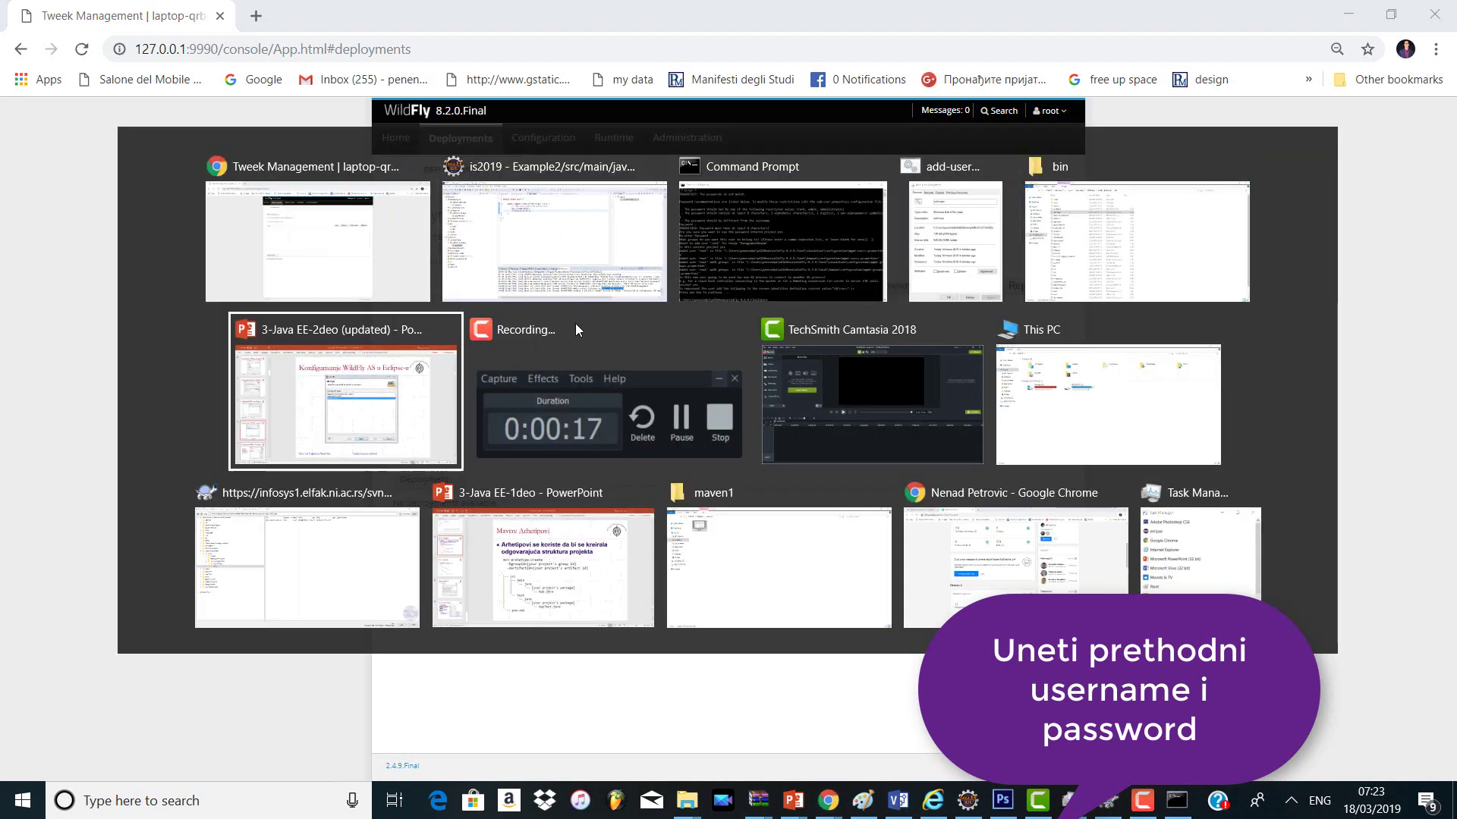
Step: Step through the 3-Java EE-2deo slides from 14 to slide 22, which shows the Create Deployment screenshots
click(79, 686)
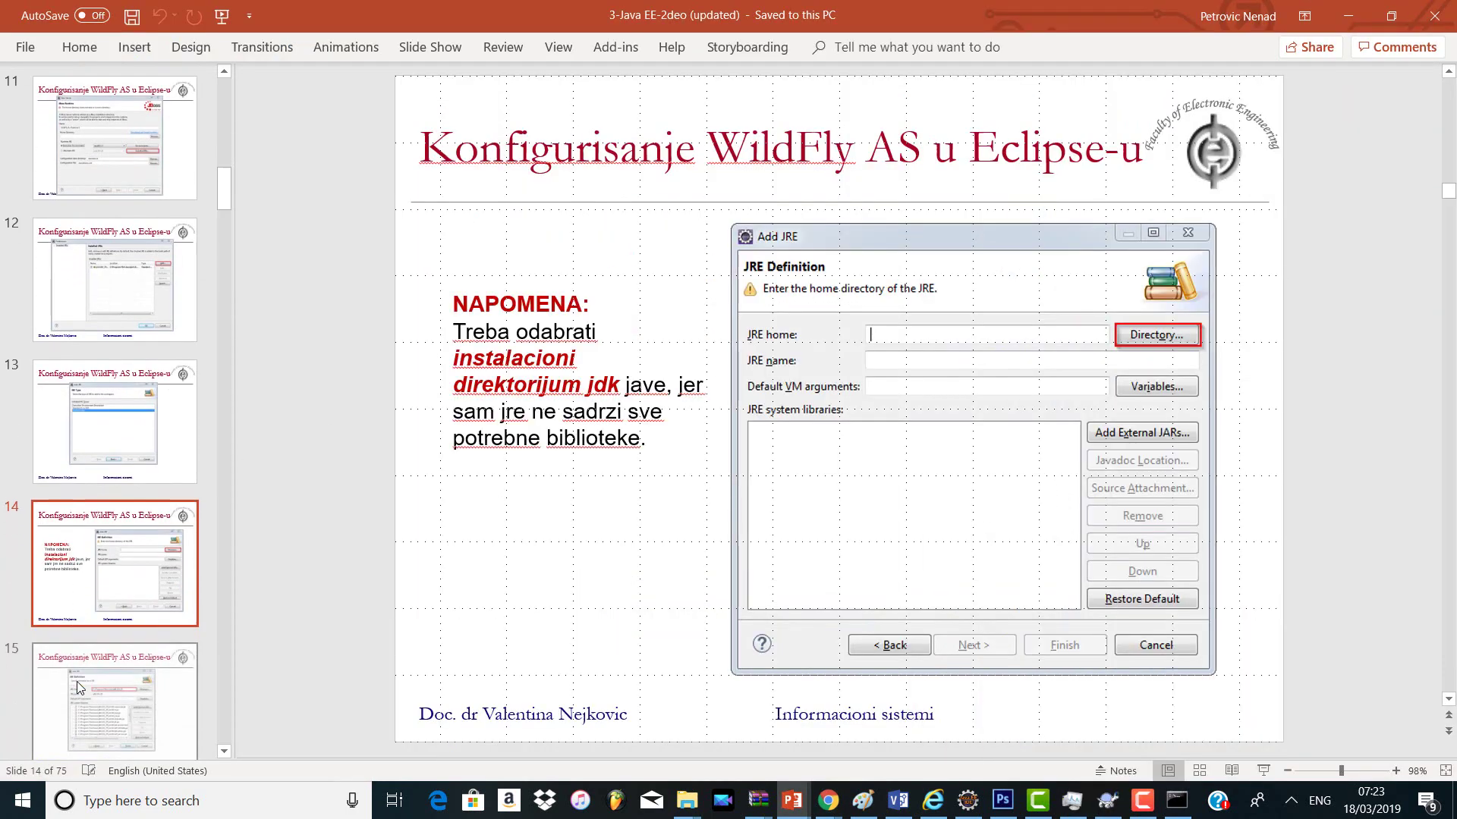
click(77, 683)
key(Up)
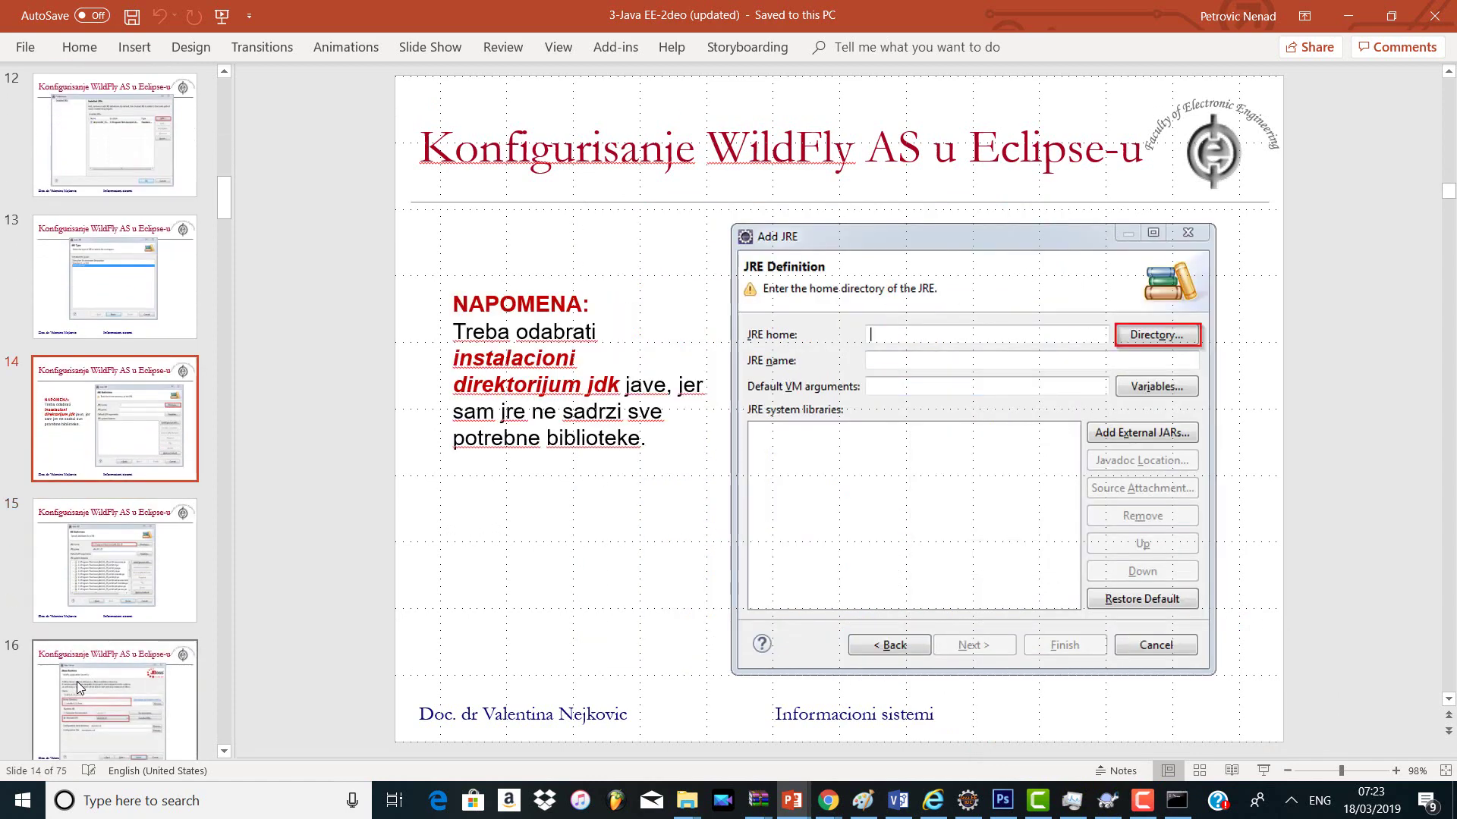
key(Up)
key(Down)
key(Down)
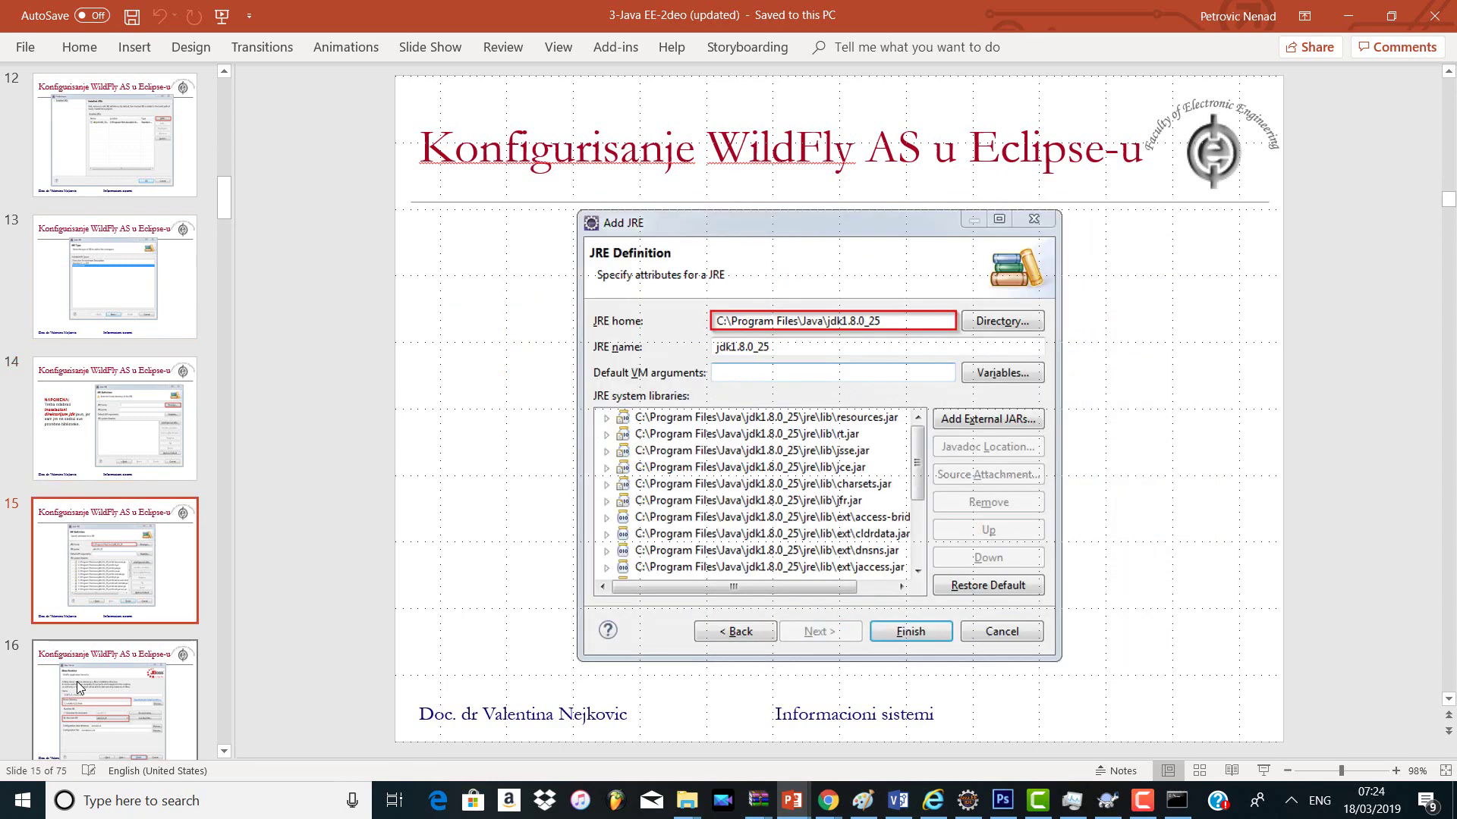
key(Down)
key(Down)
key(Down)
key(Down)
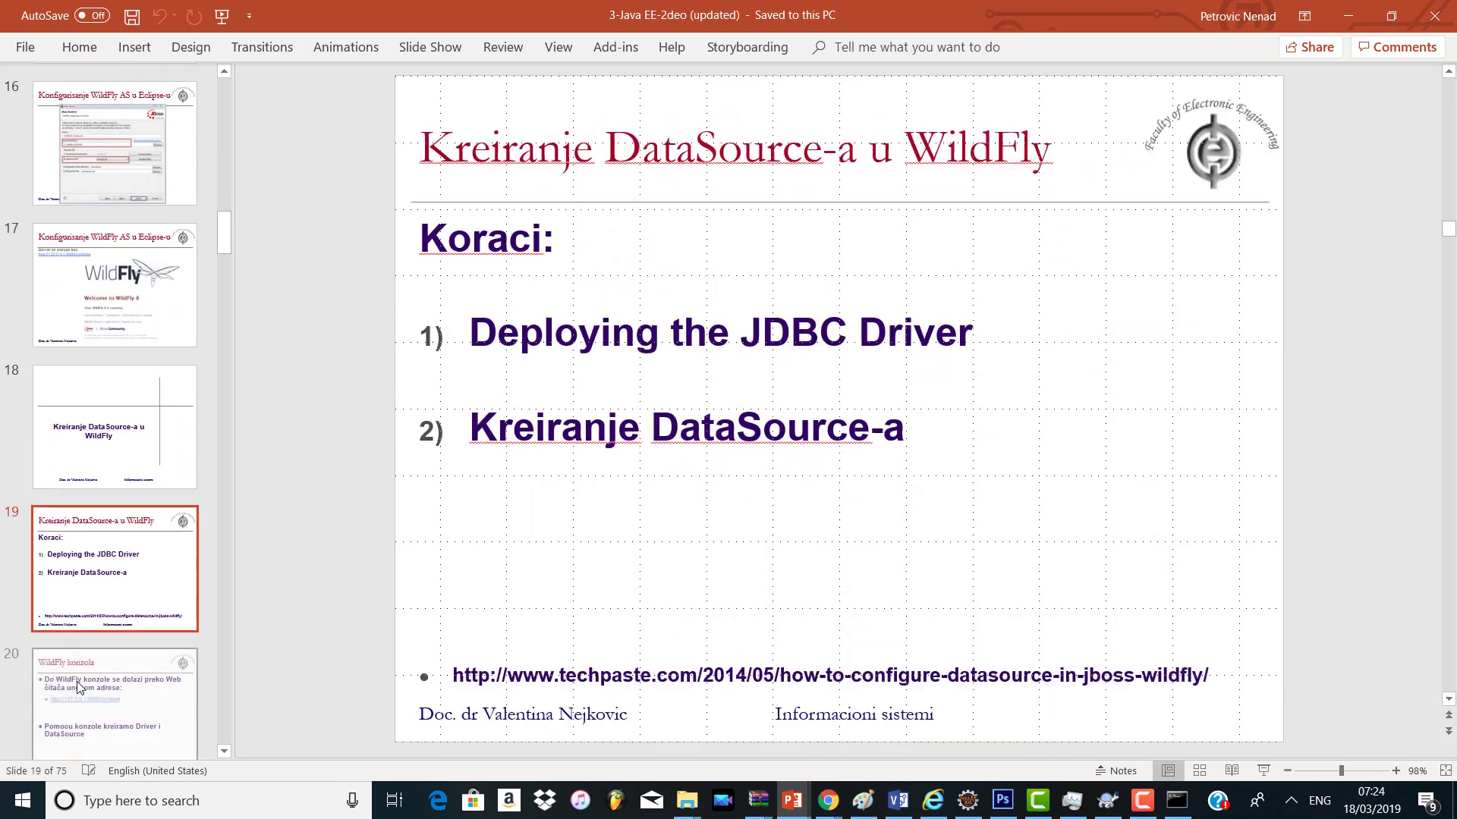
key(Down)
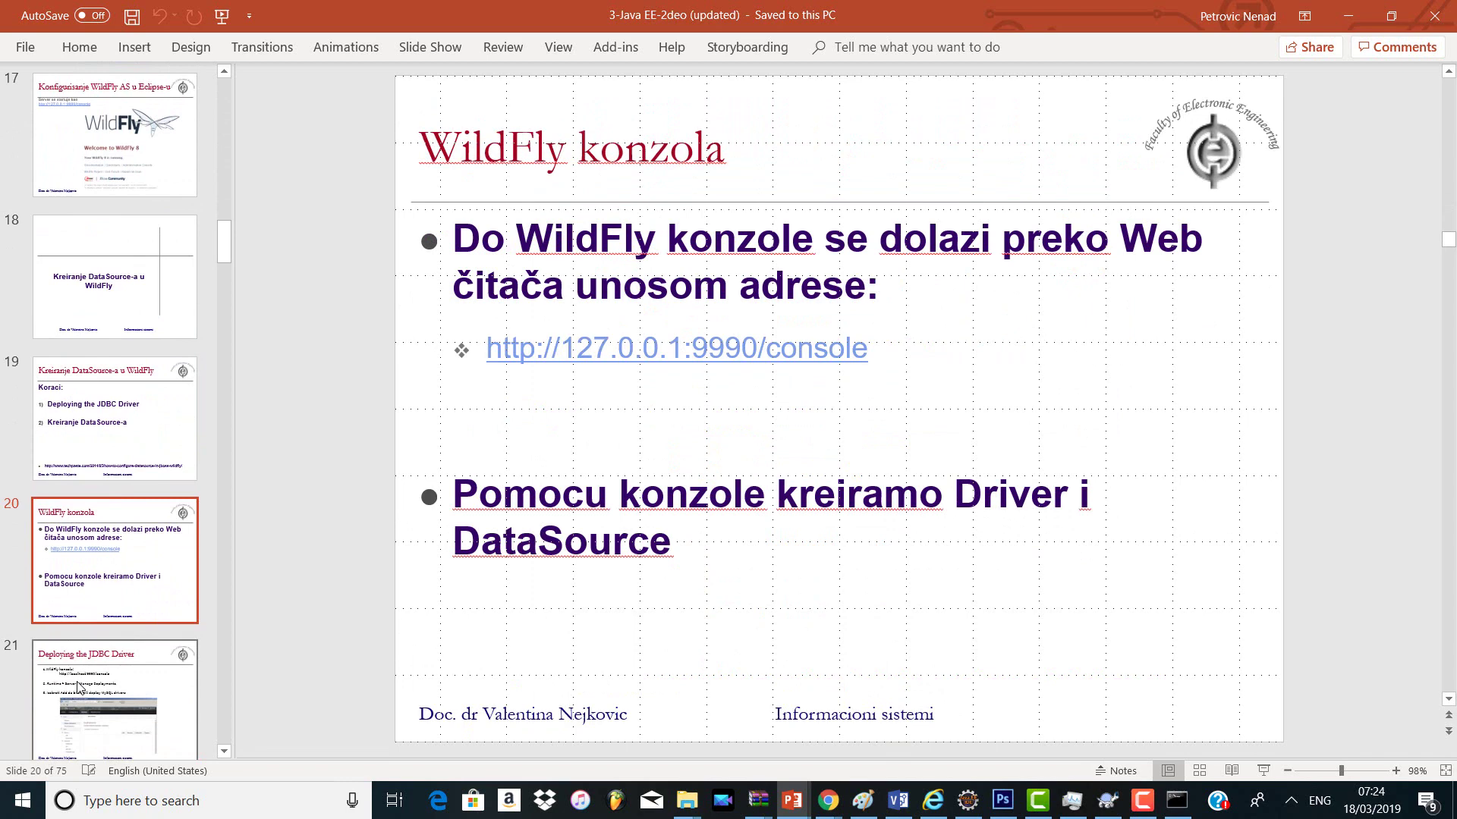
key(Down)
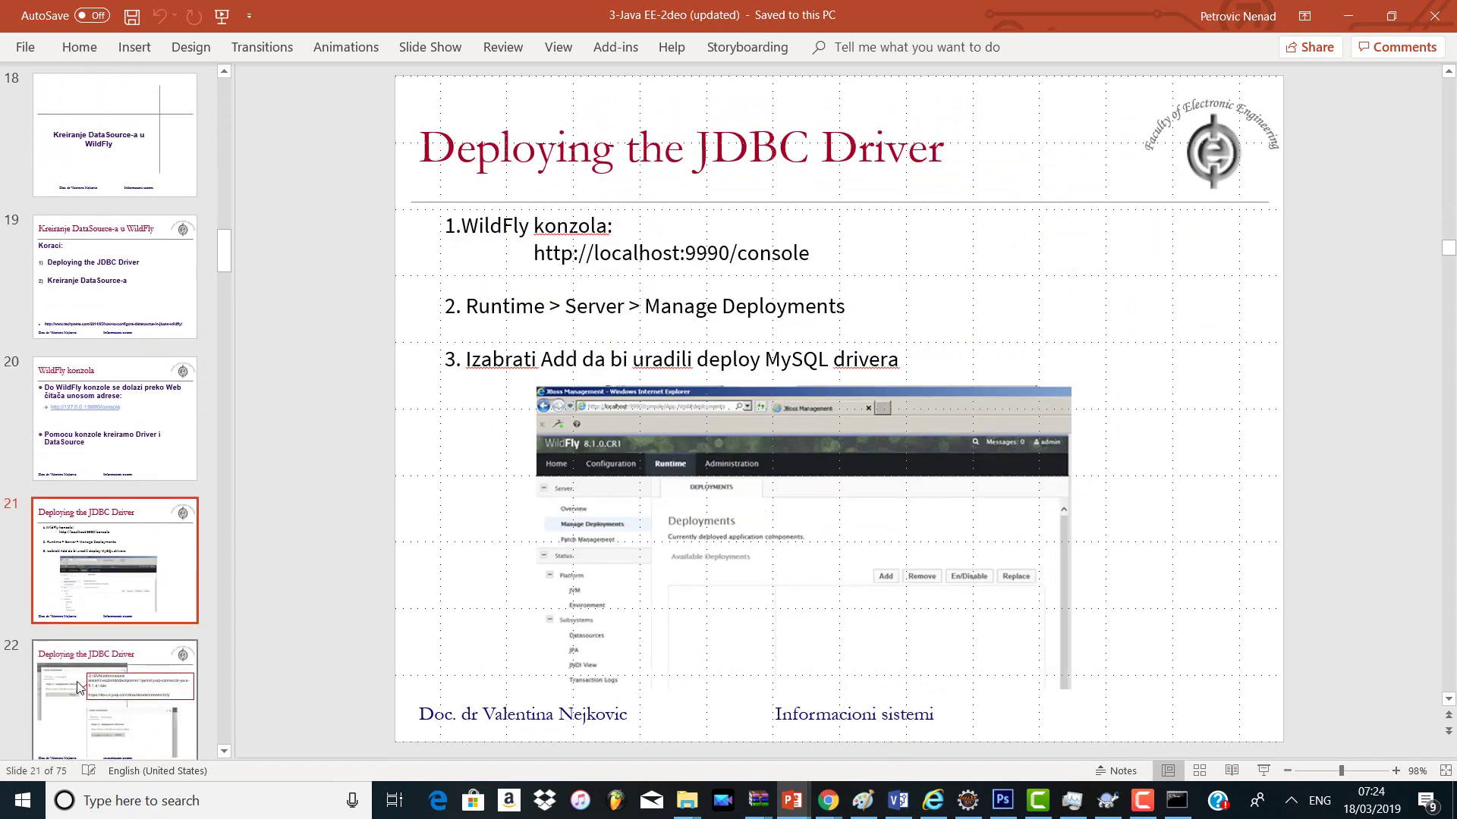
key(Down)
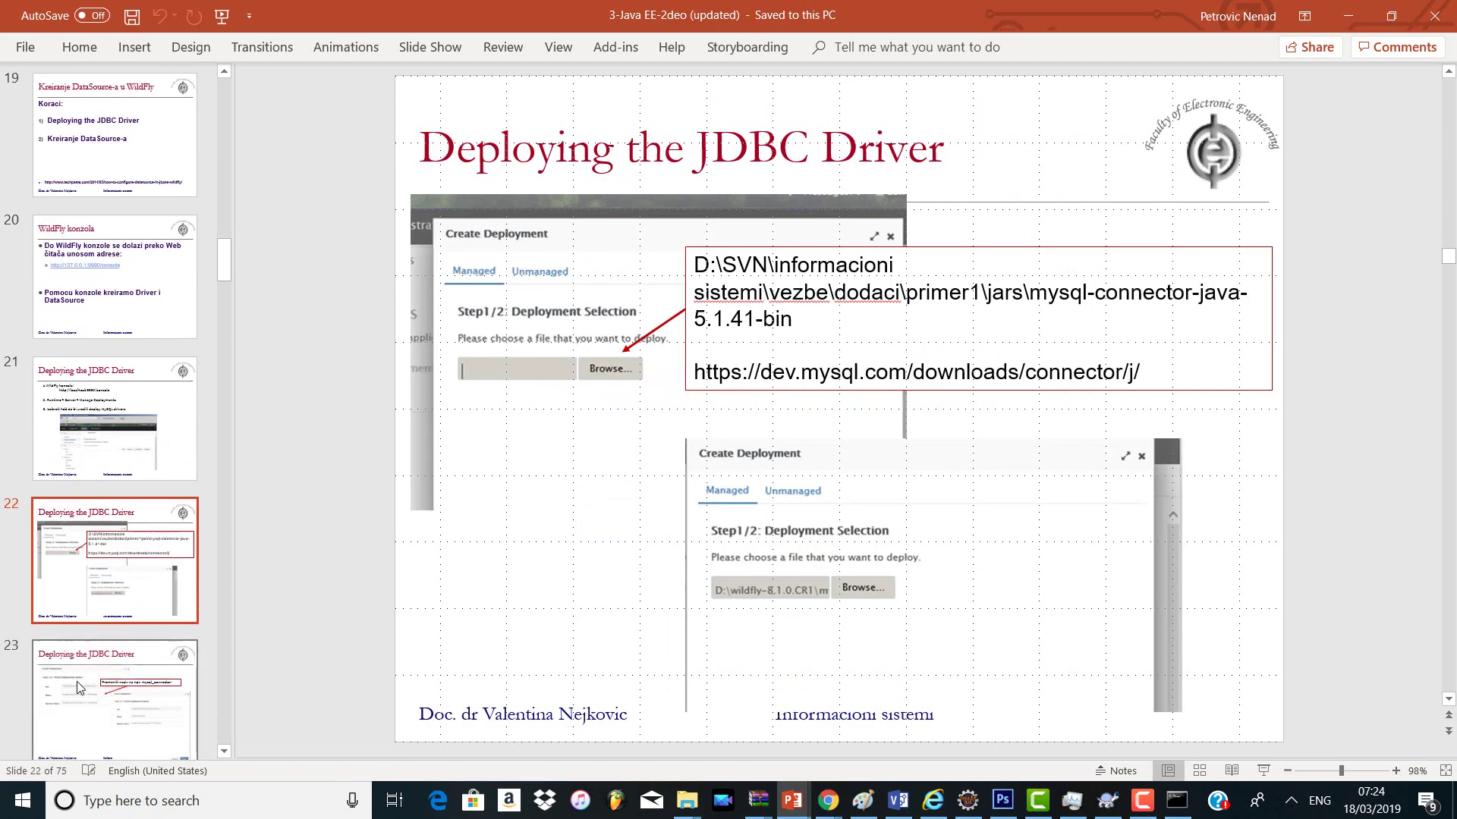
key(alt+Tab)
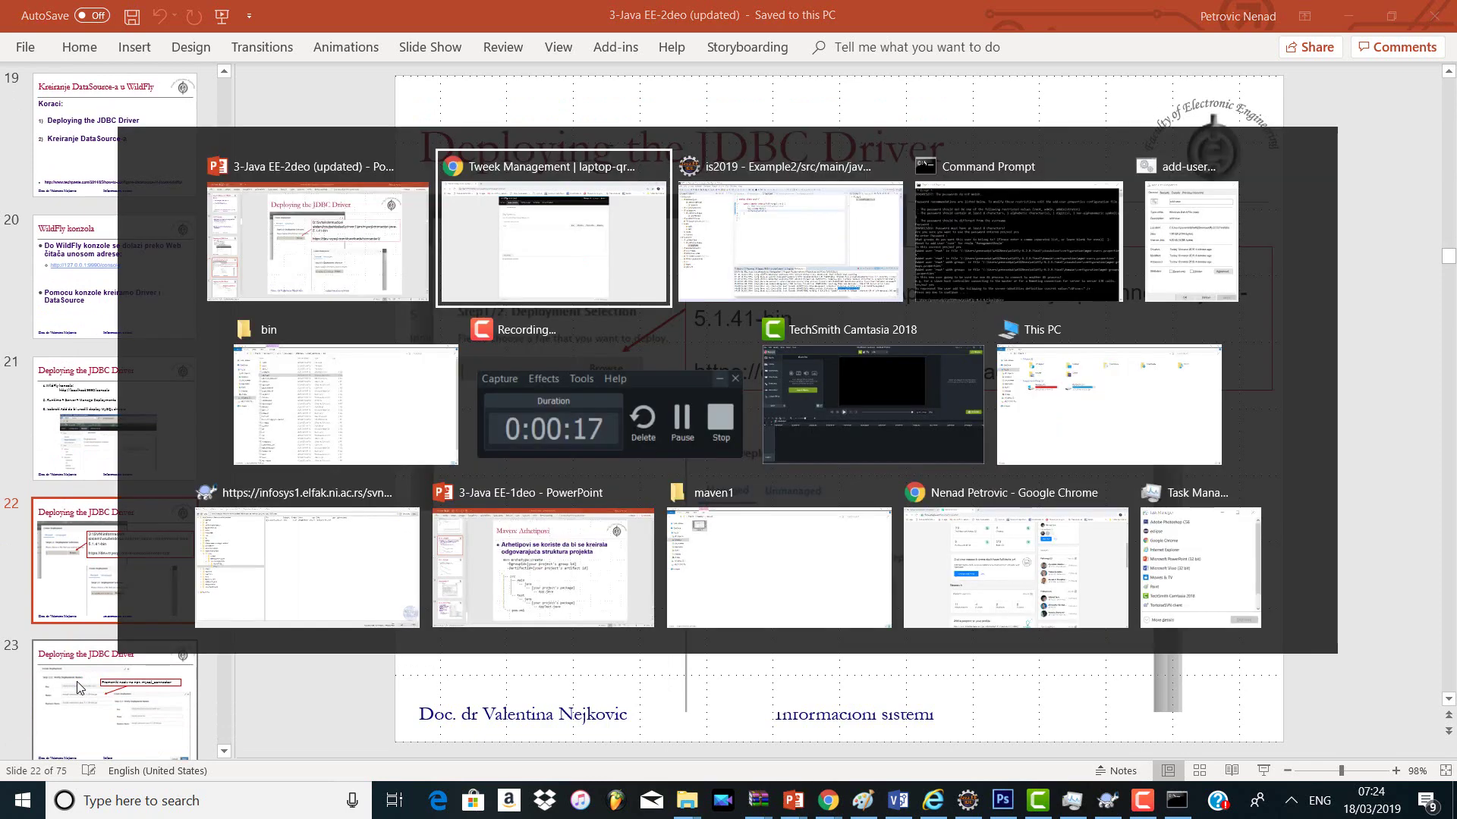
key(alt+Down)
key(alt+Down)
Step: In the Repository Browser, open vezbe > dodaci > primer1 > jars
key(alt+Left)
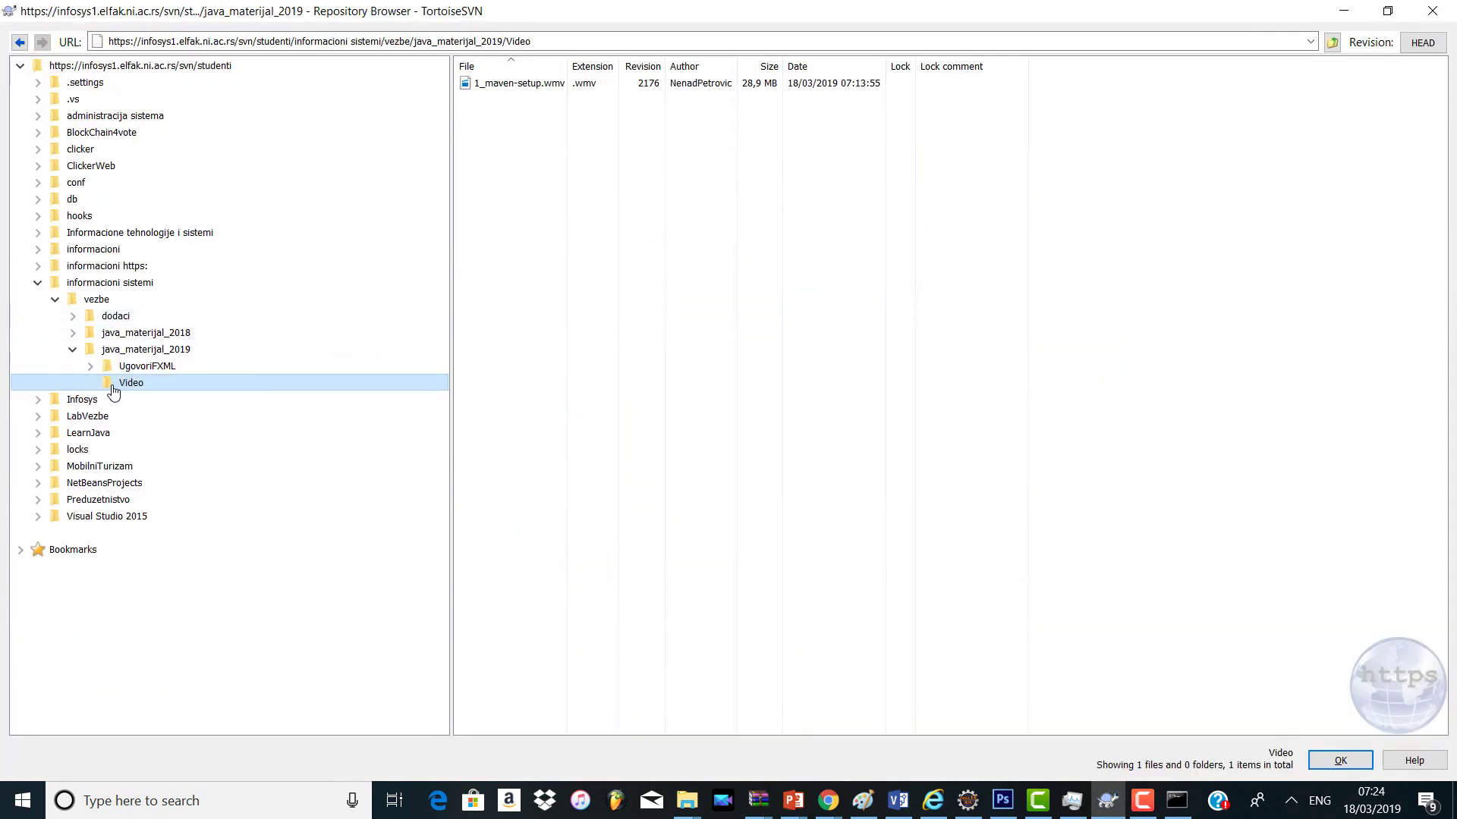
click(97, 299)
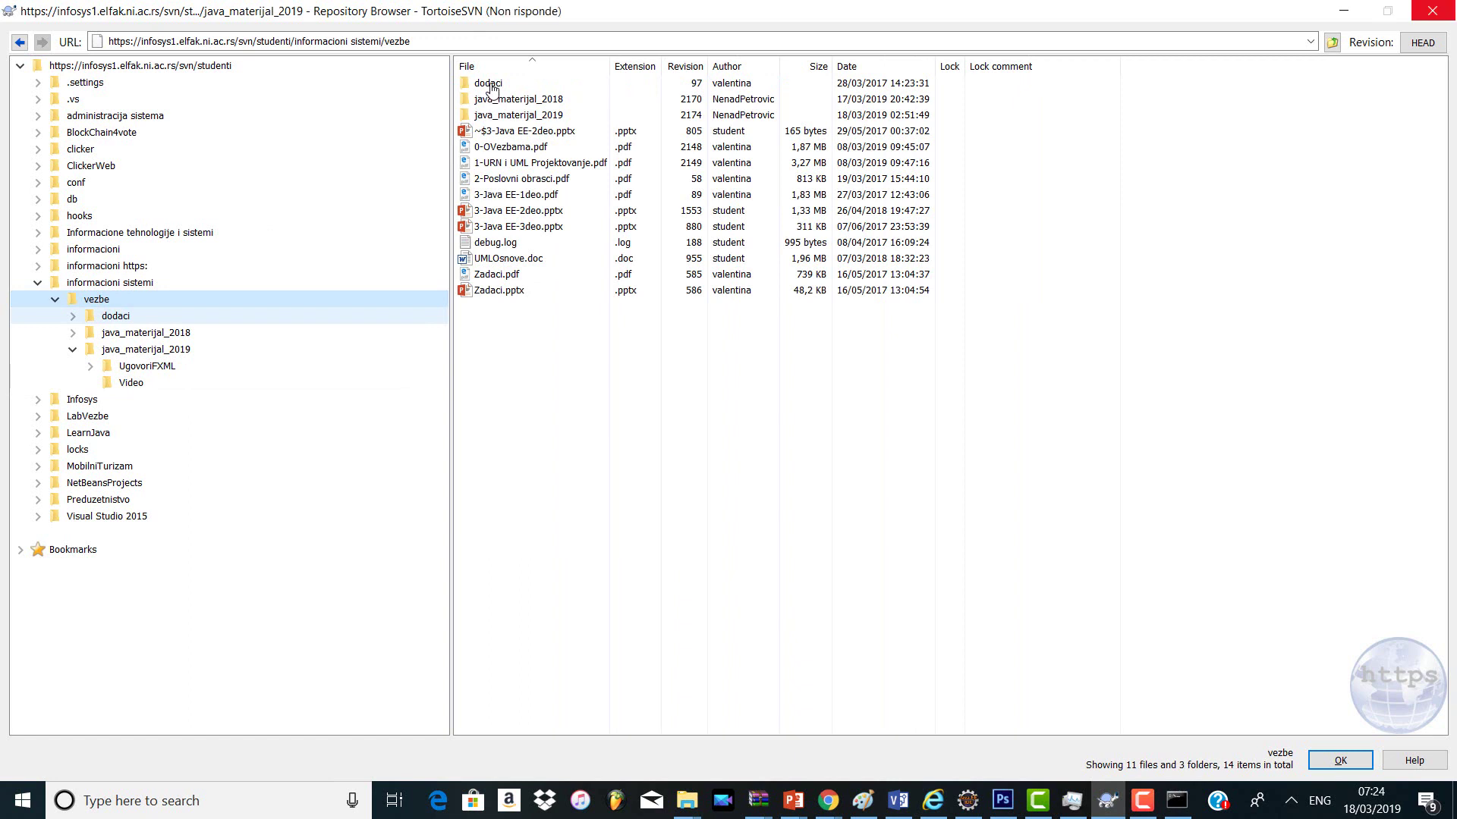
double_click(490, 83)
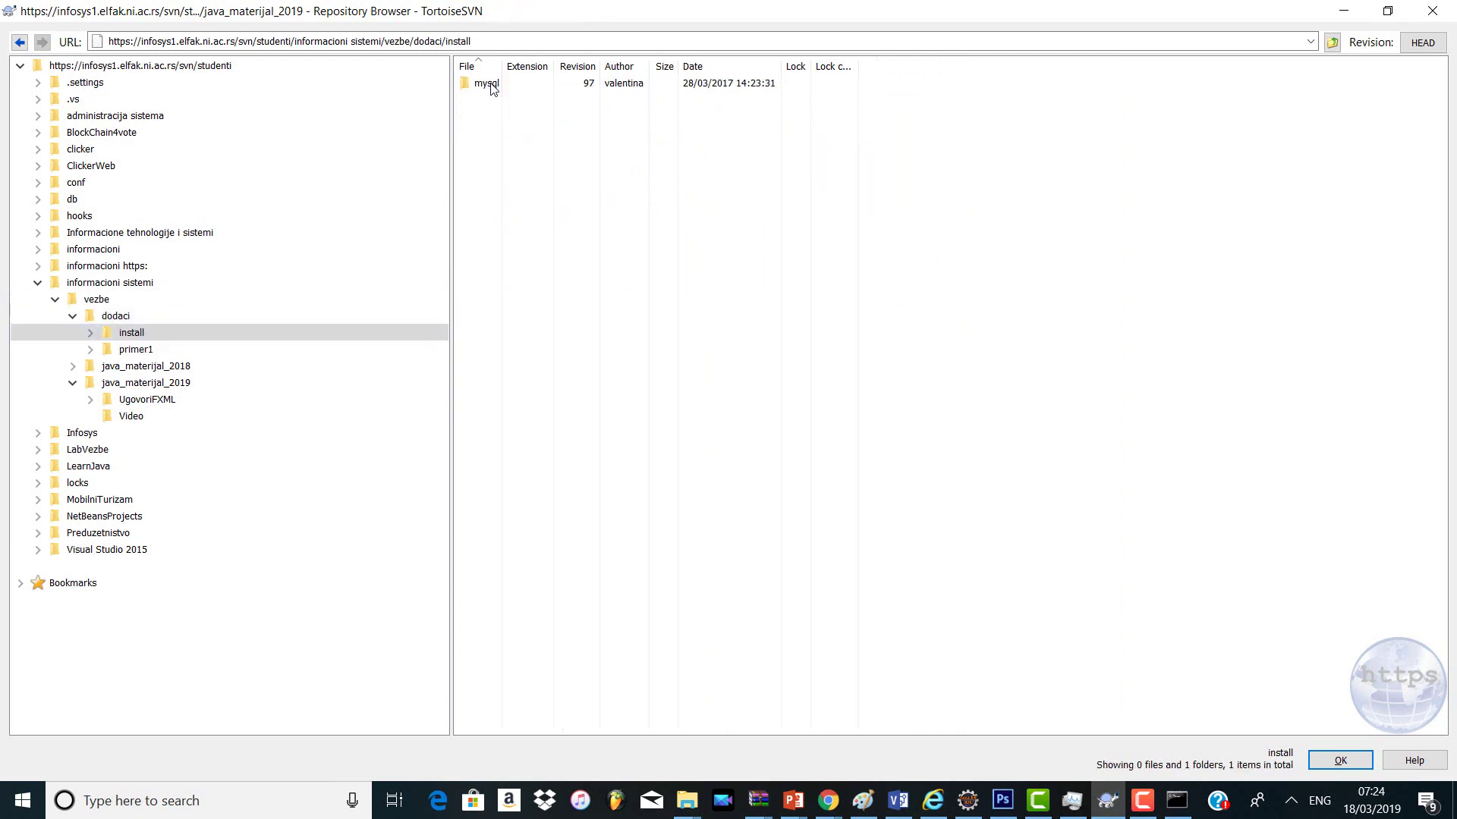
double_click(486, 83)
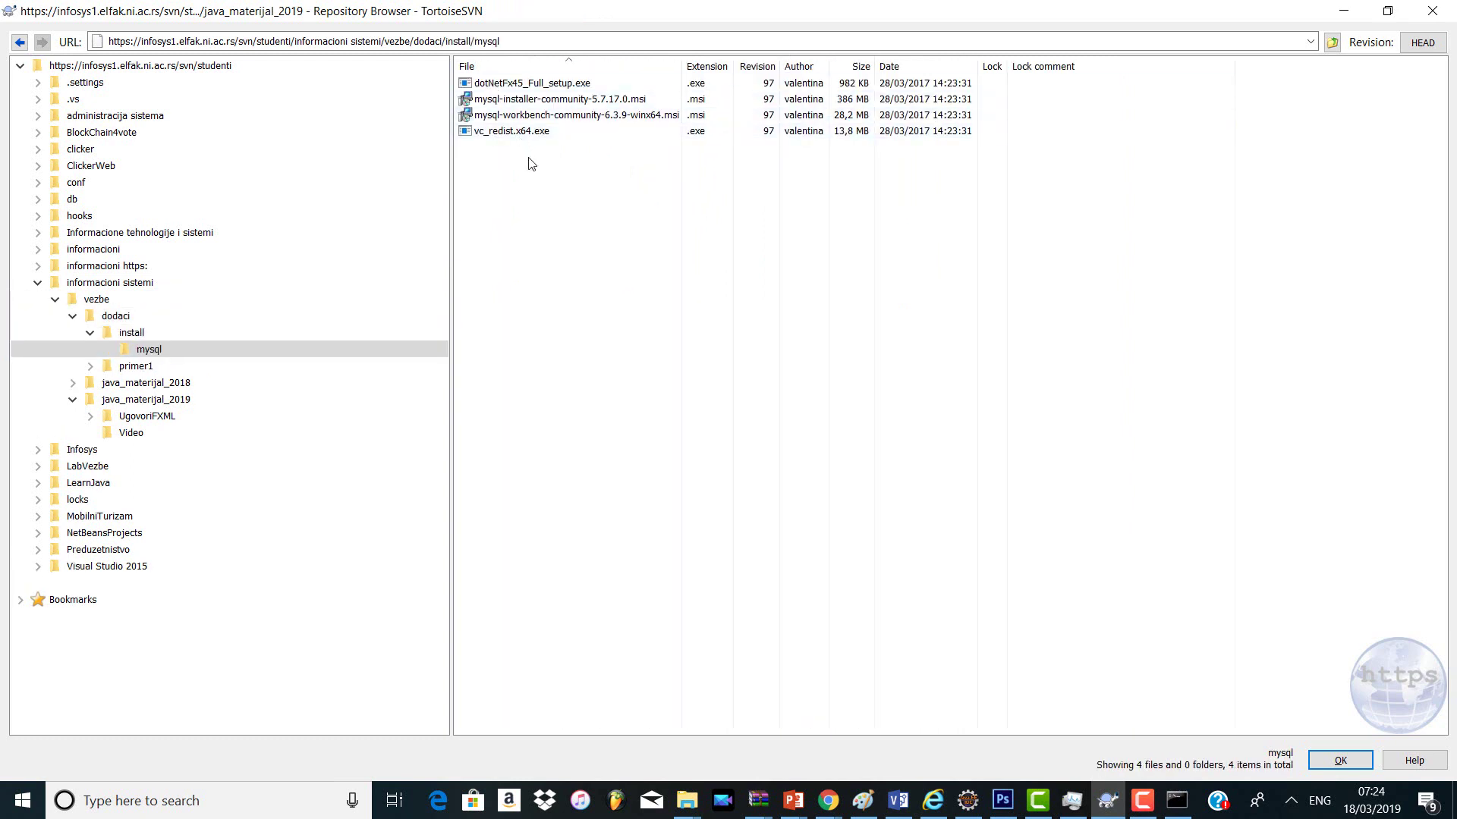
click(259, 334)
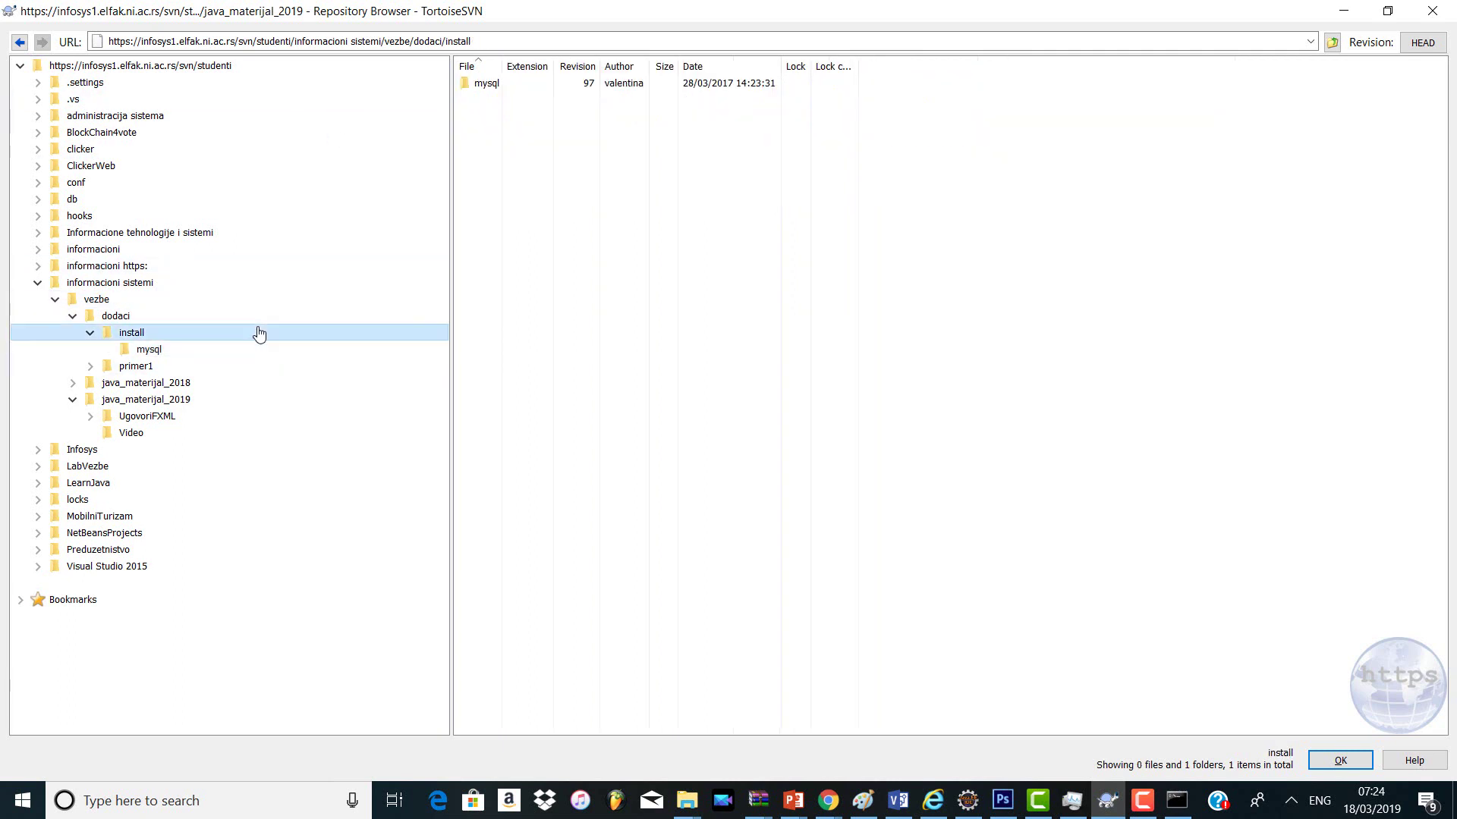
click(241, 315)
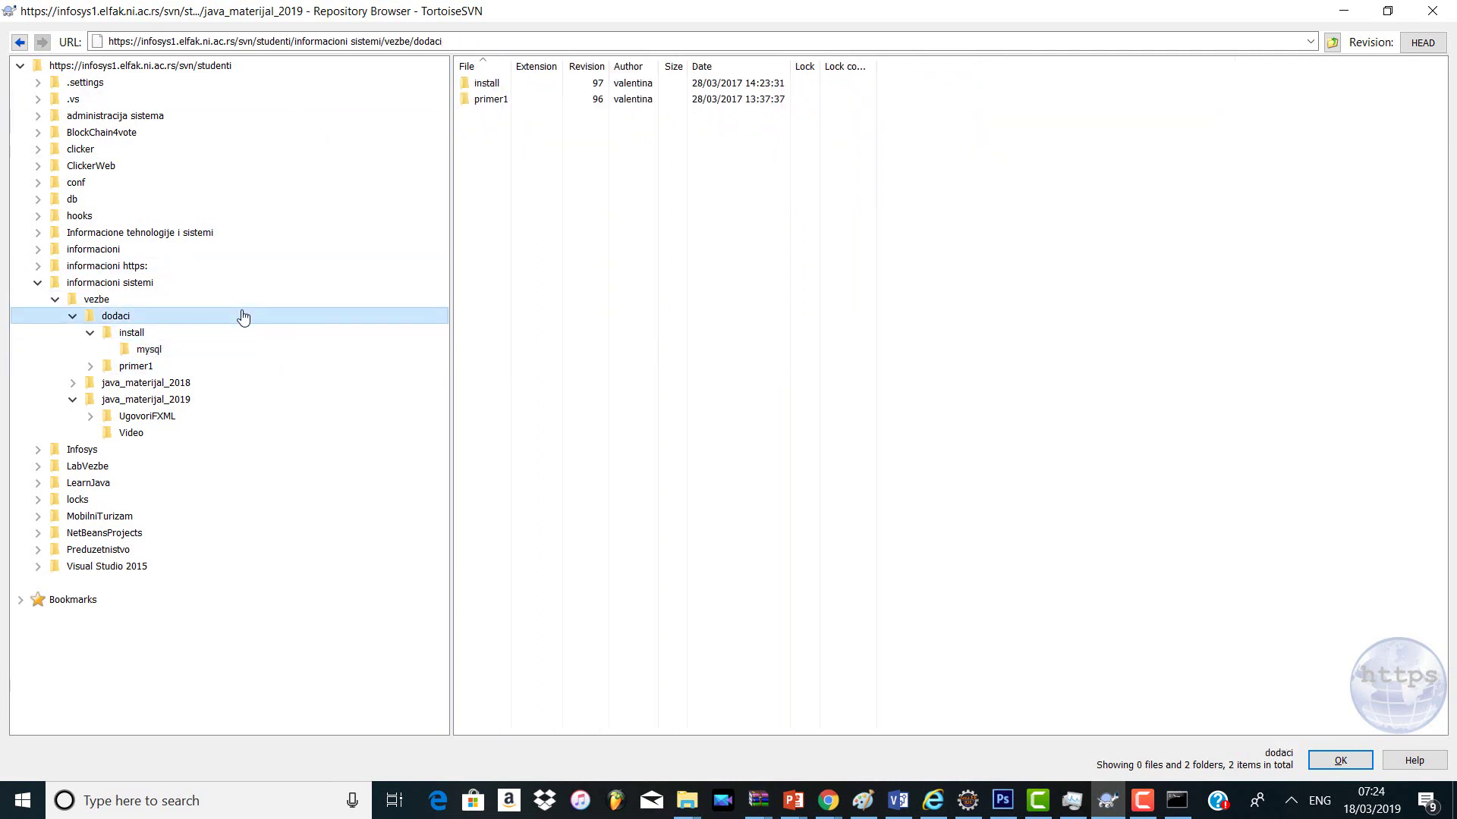
double_click(486, 100)
click(484, 82)
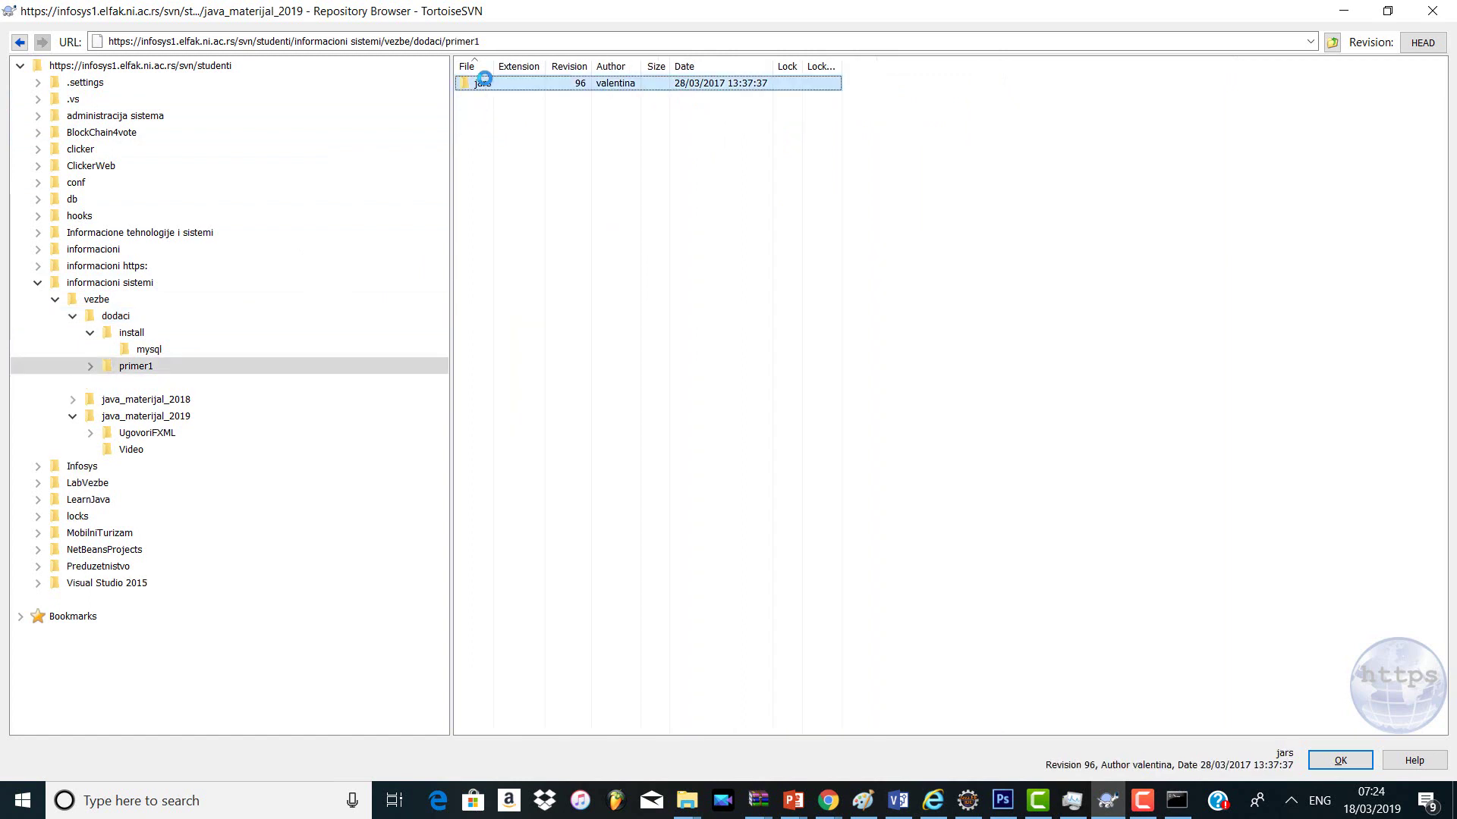
double_click(483, 80)
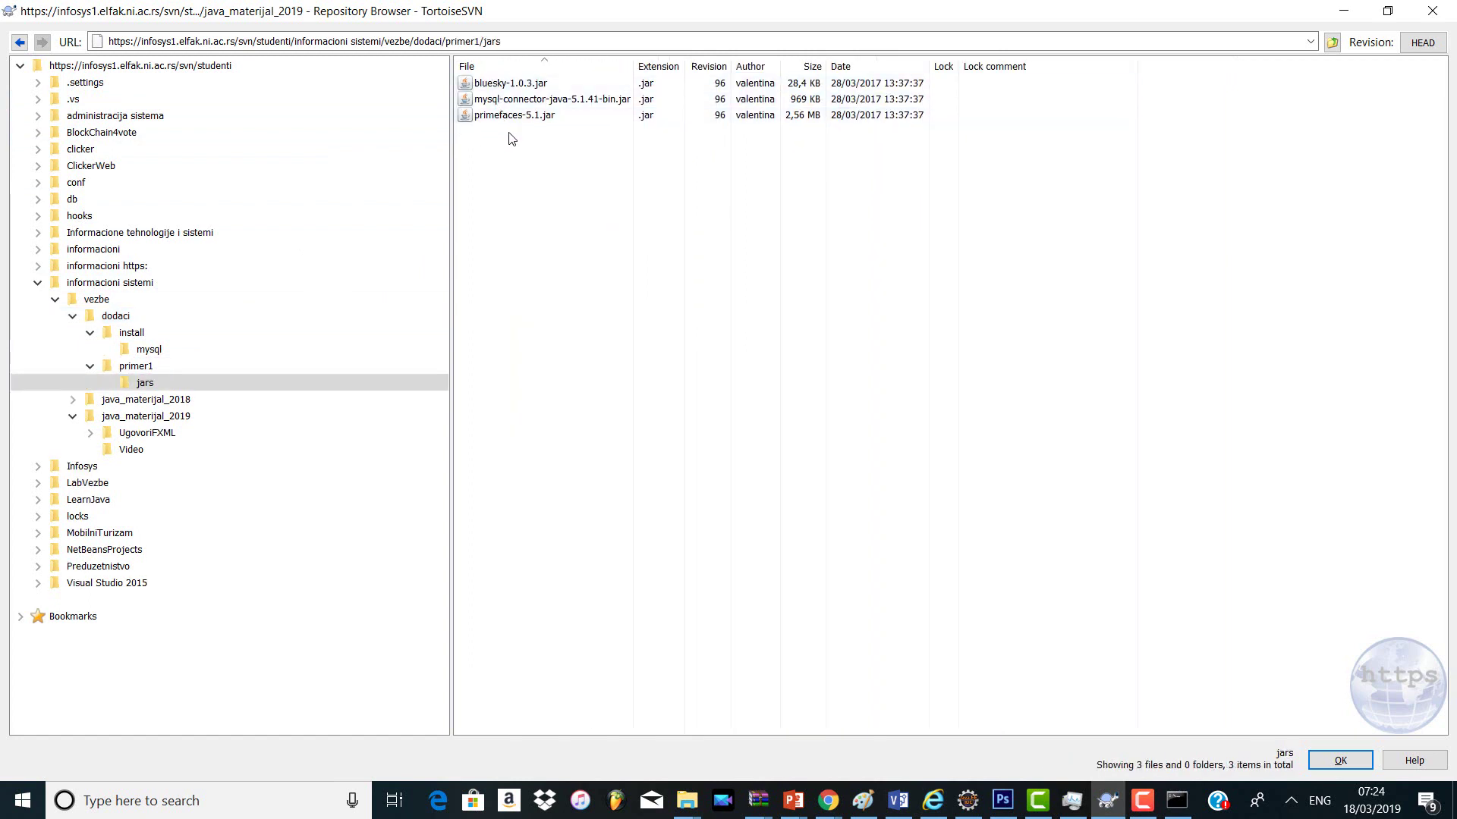
Step: Save mysql-connector-java-5.1.41-bin.jar into Downloads, confirming replacement of the existing file
right_click(517, 100)
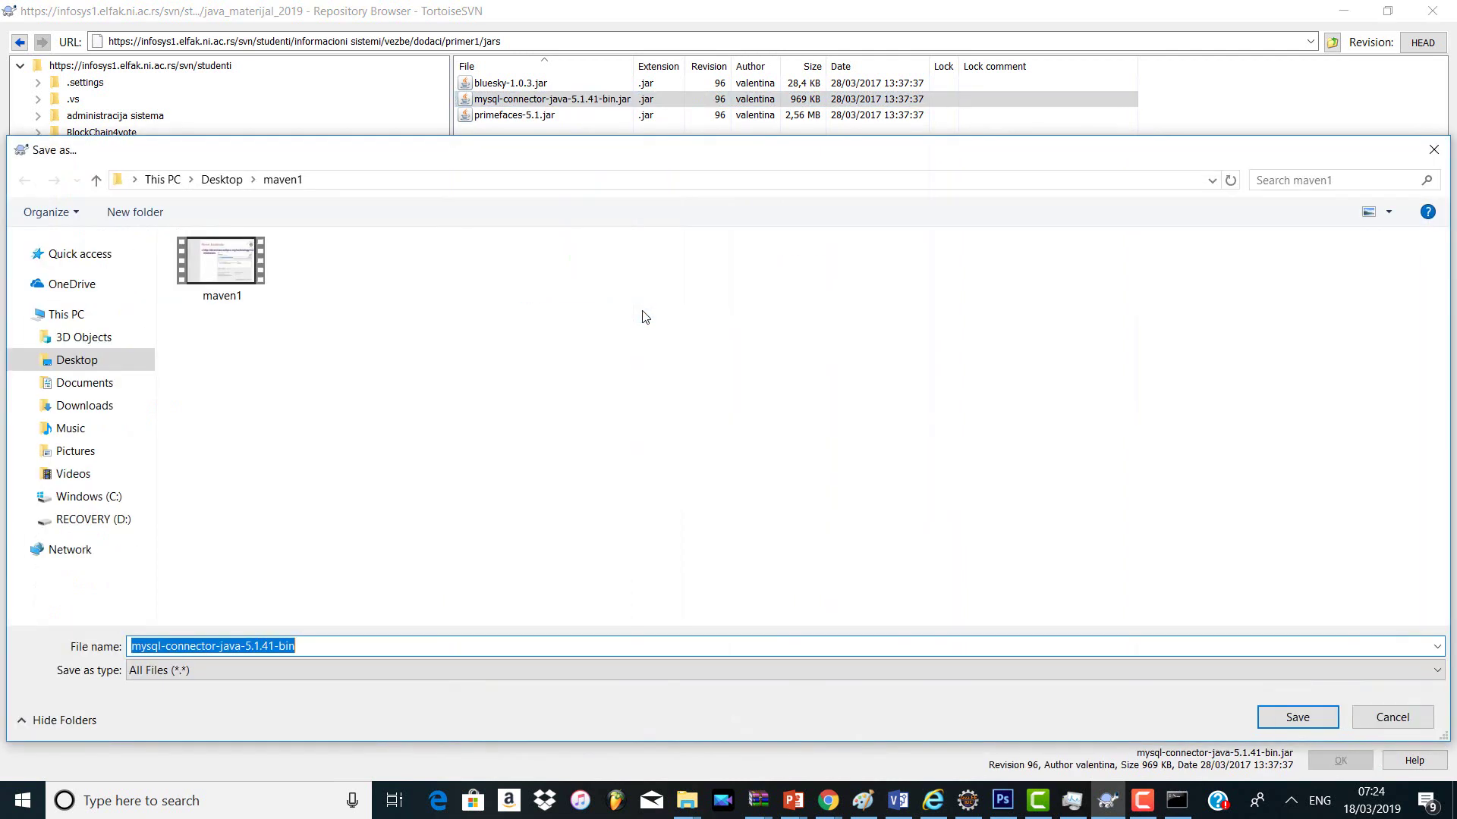
click(110, 406)
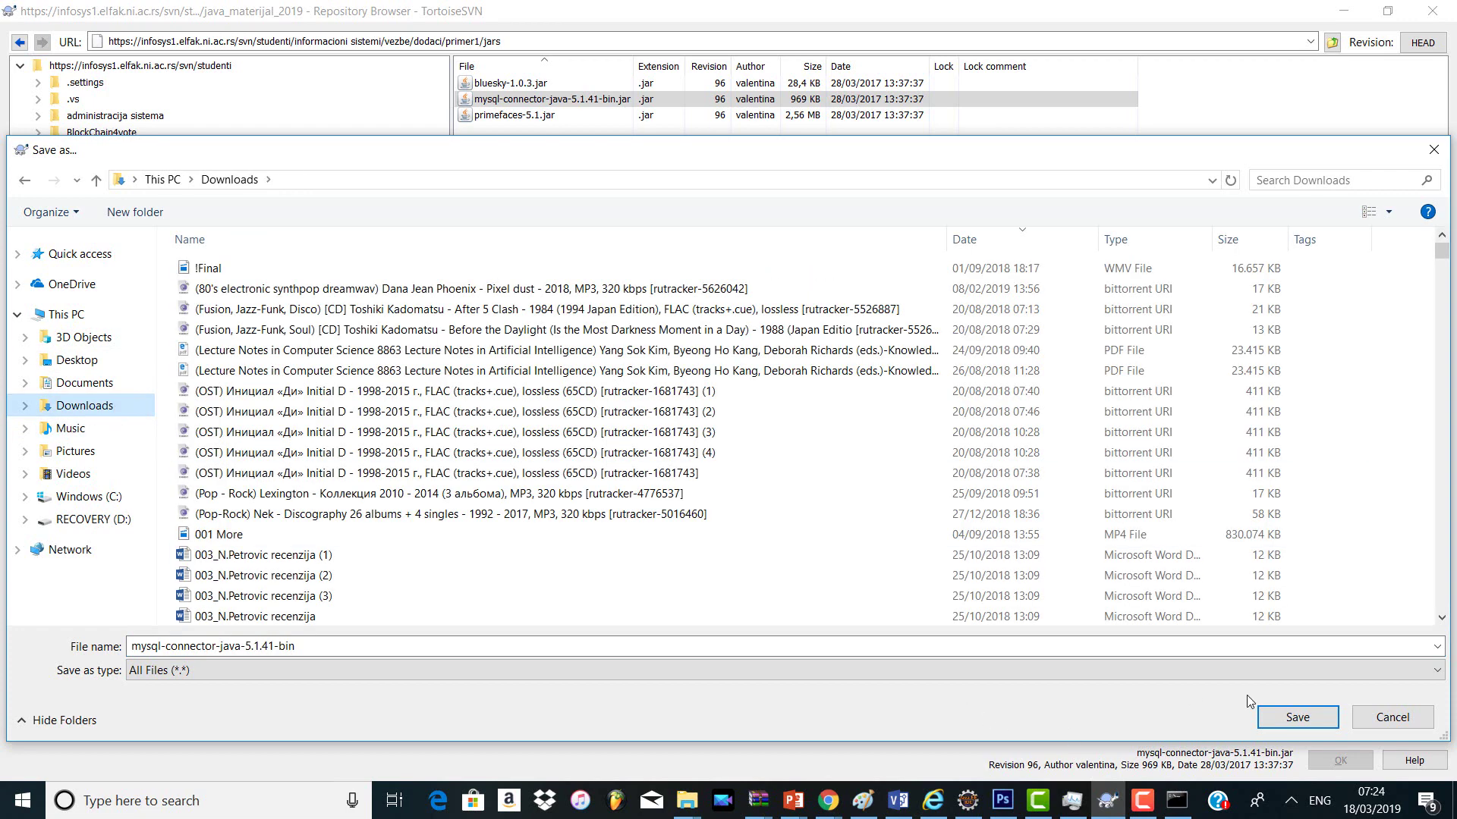
click(1281, 719)
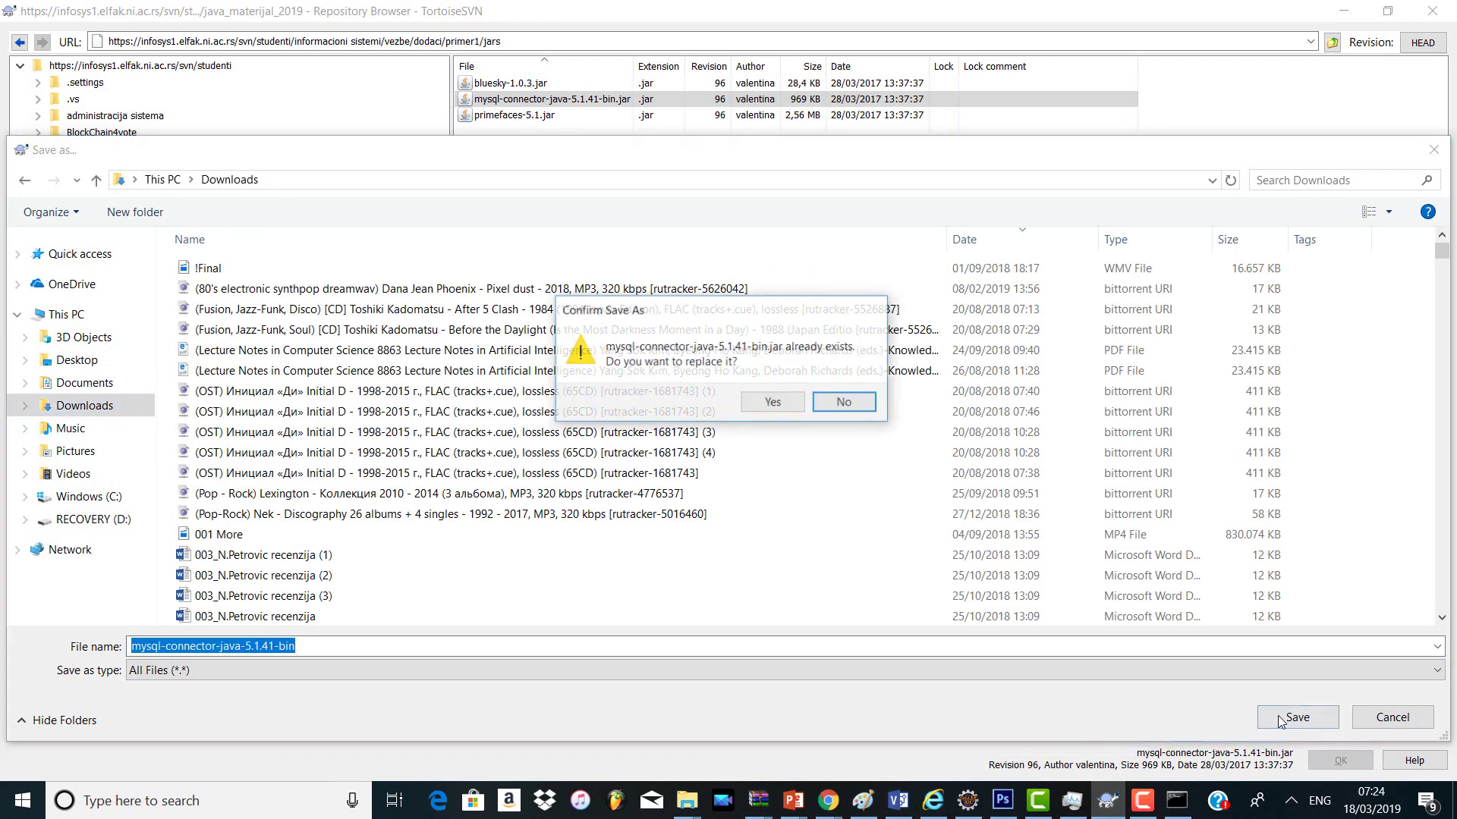
click(852, 404)
click(1403, 720)
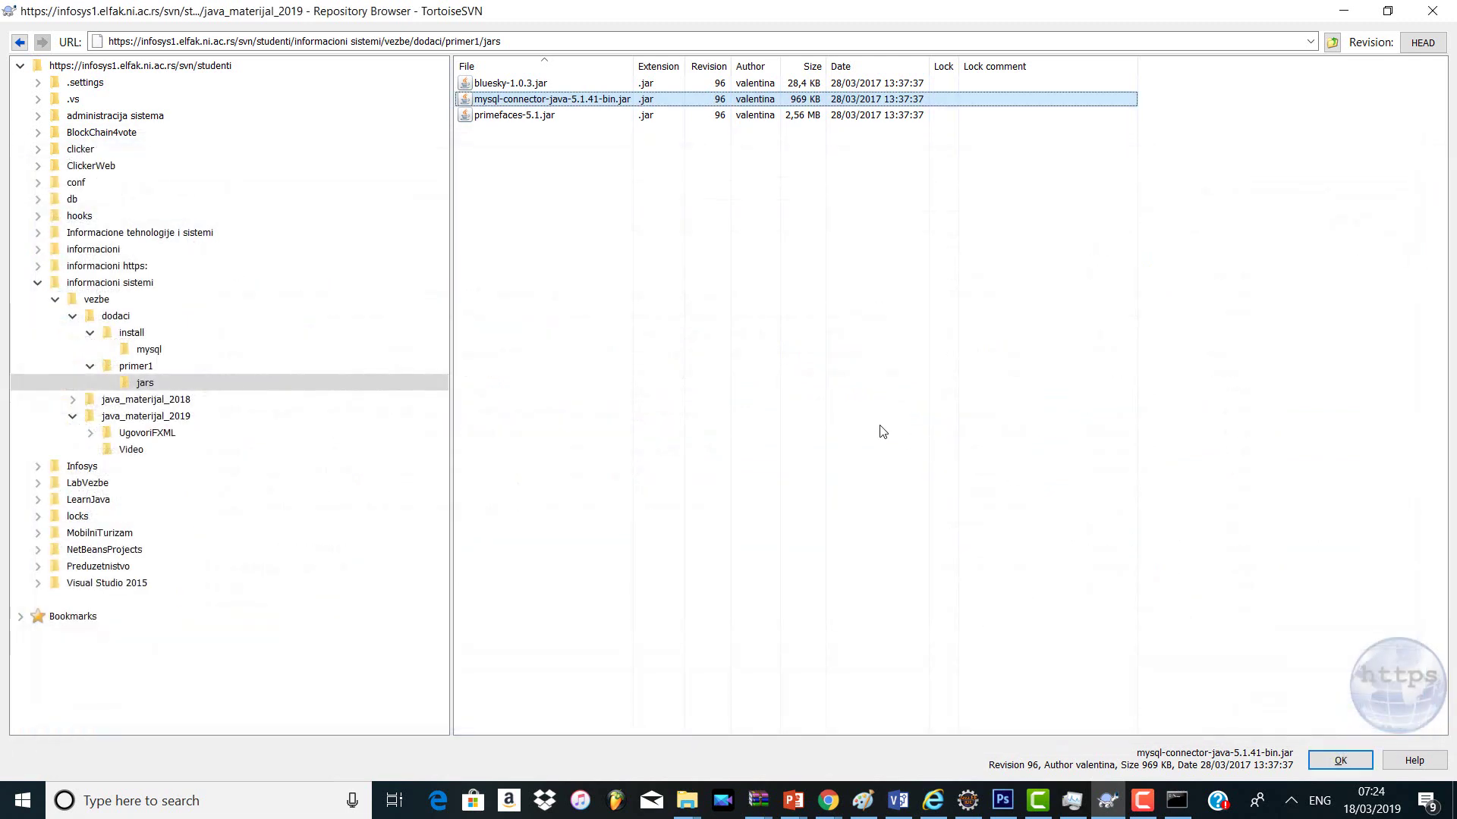
right_click(583, 100)
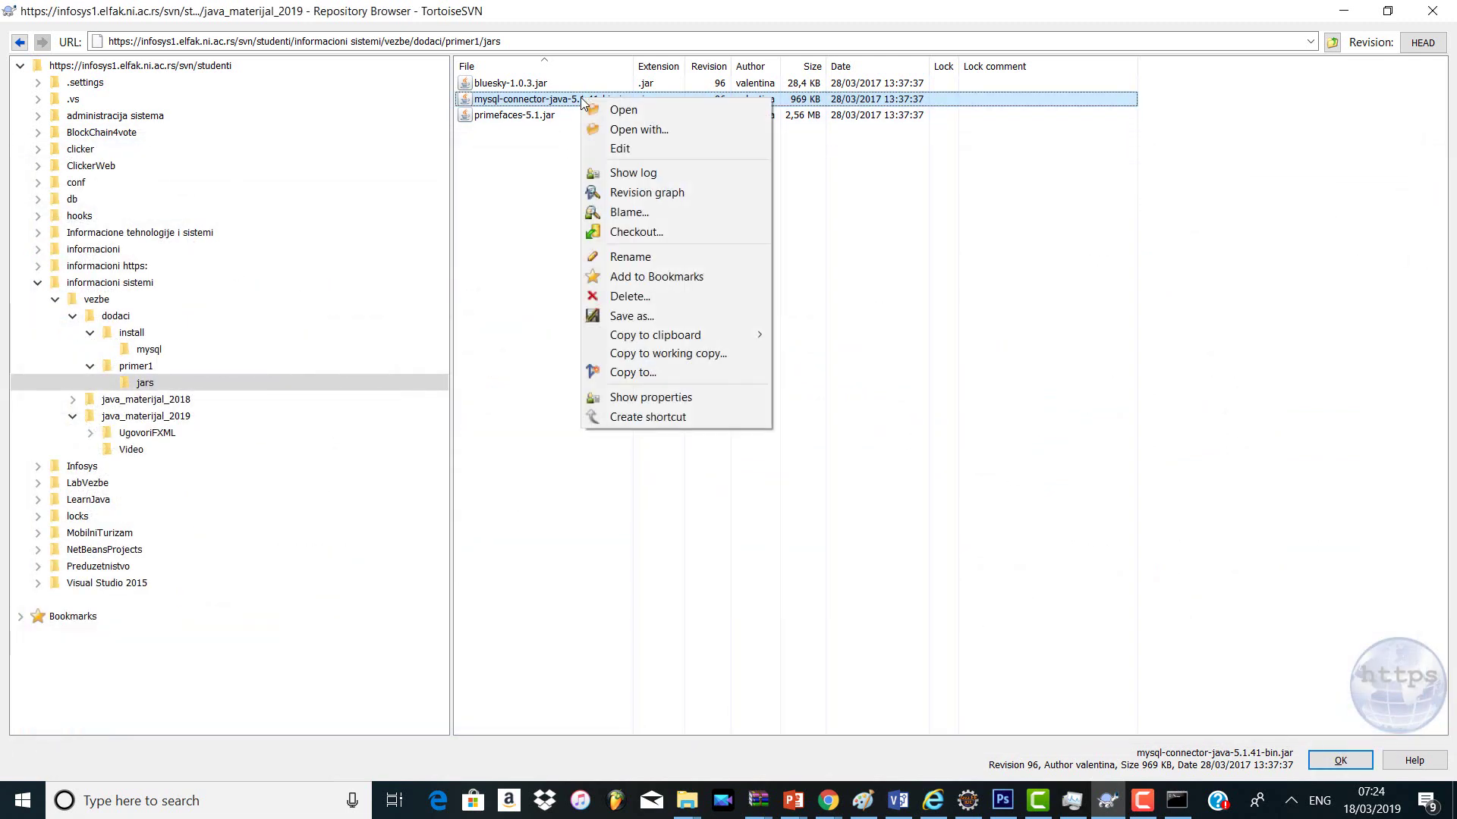
click(671, 317)
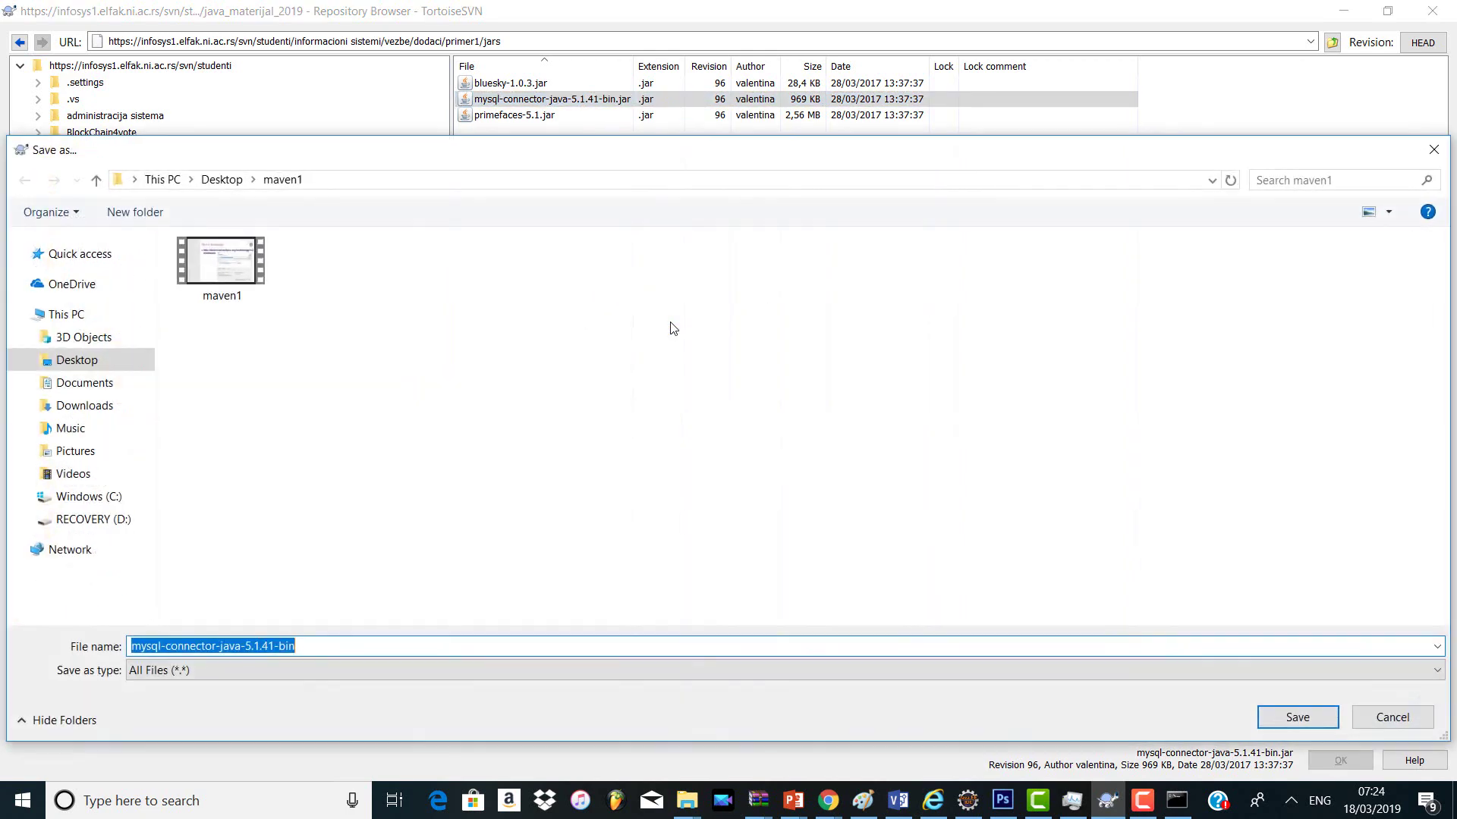
click(76, 410)
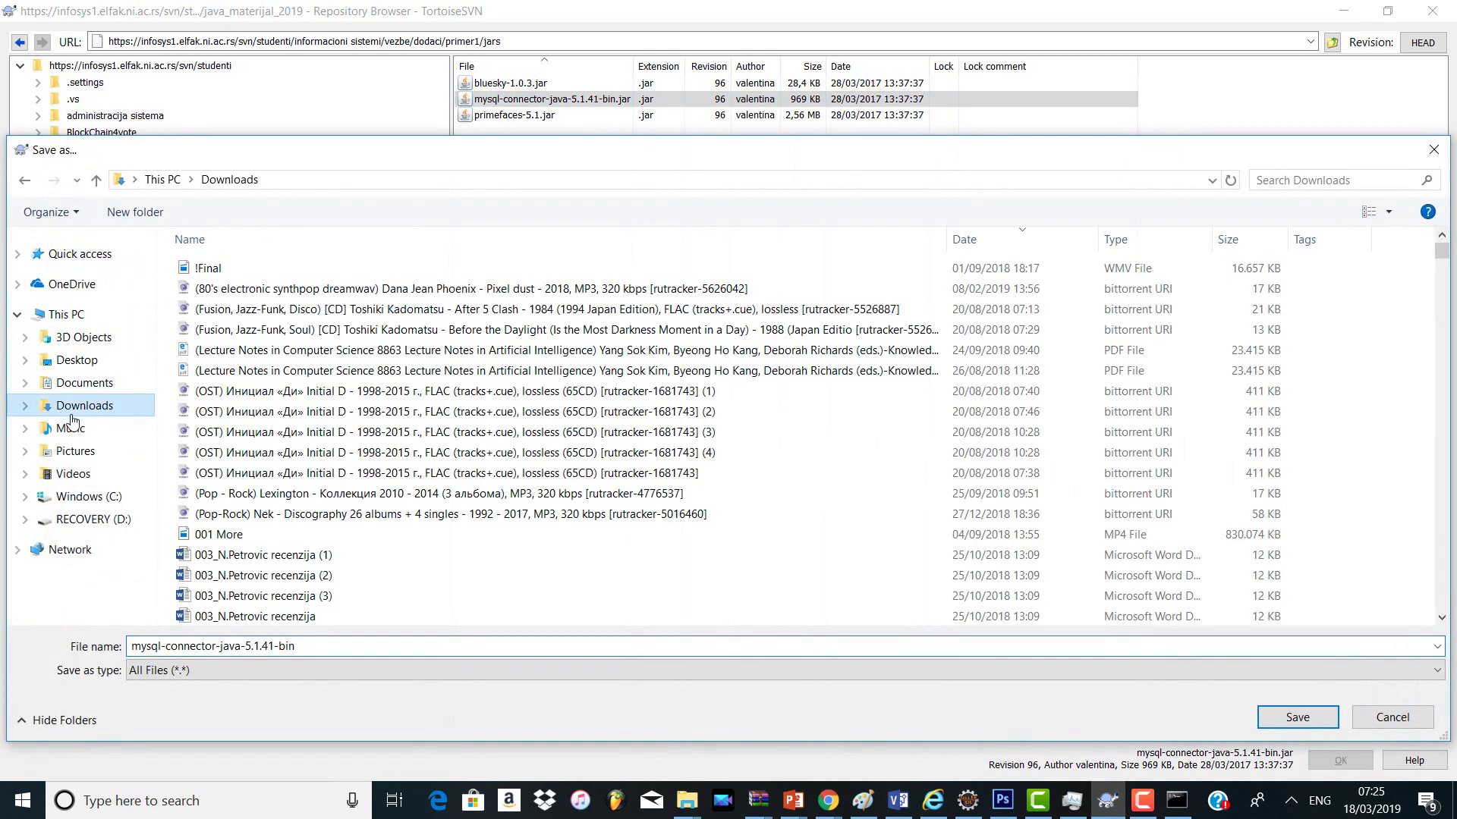
click(1298, 720)
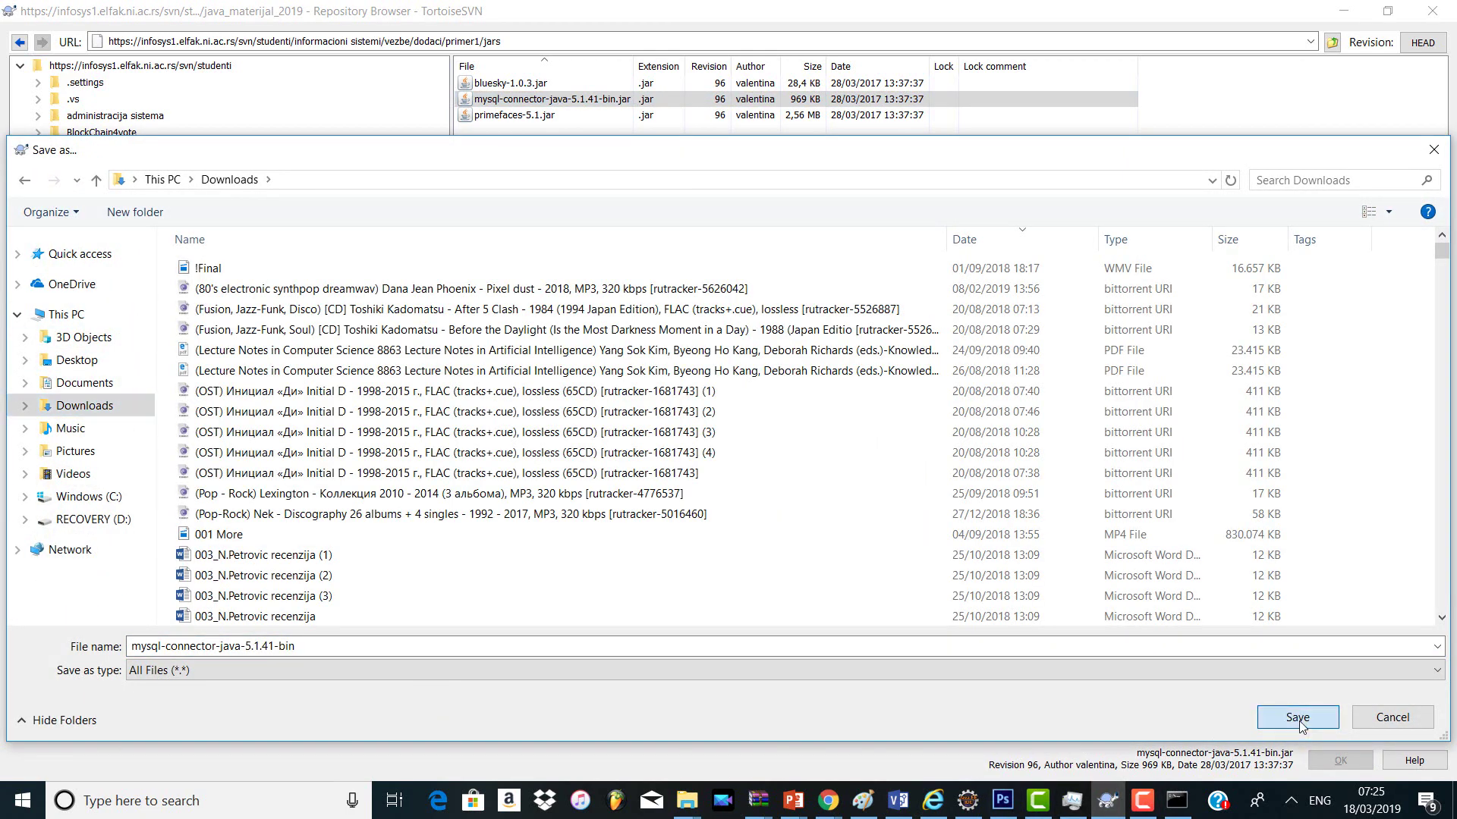
click(764, 400)
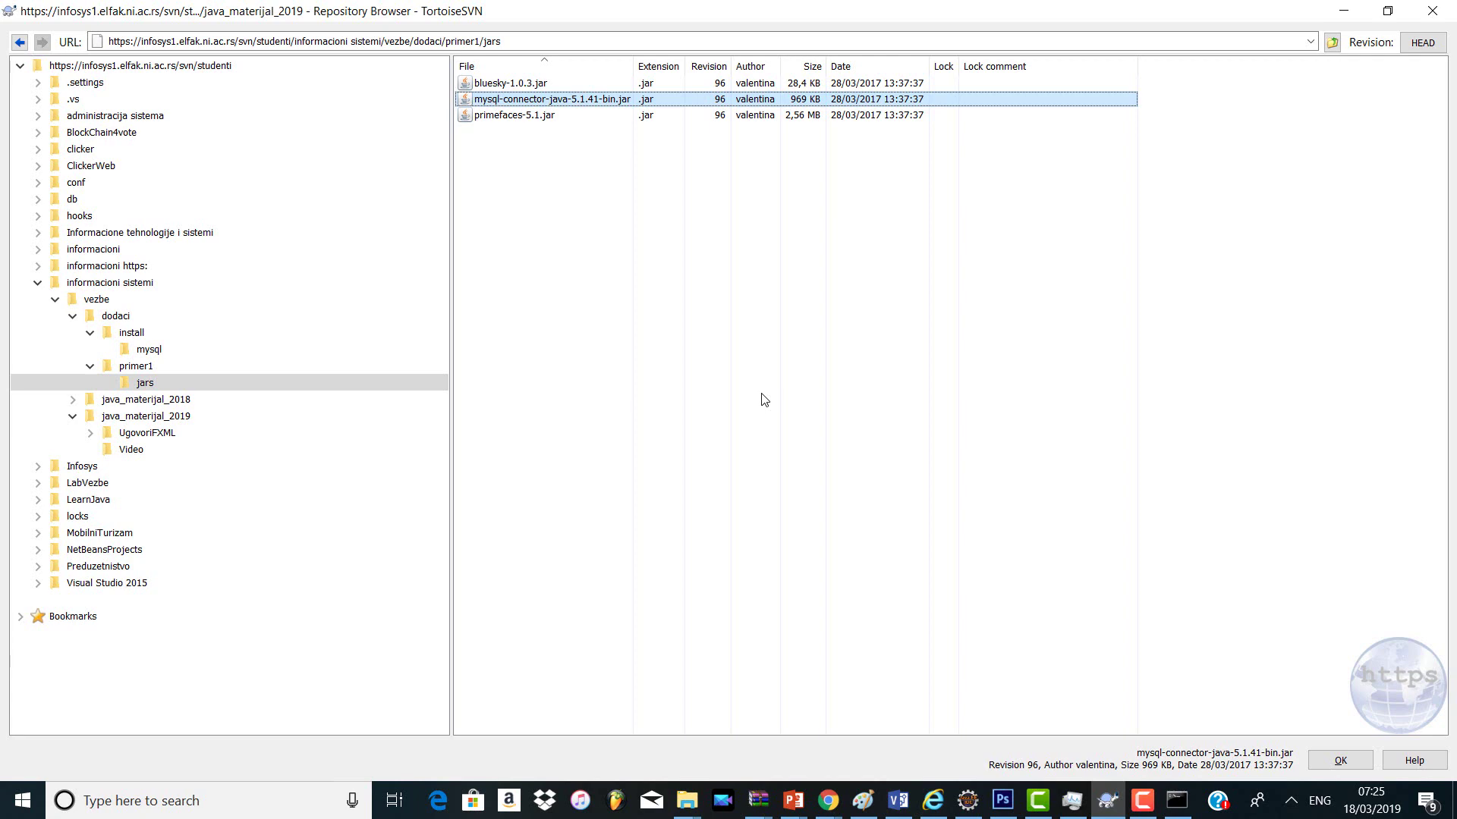
key(alt+Tab)
key(alt+Tab)
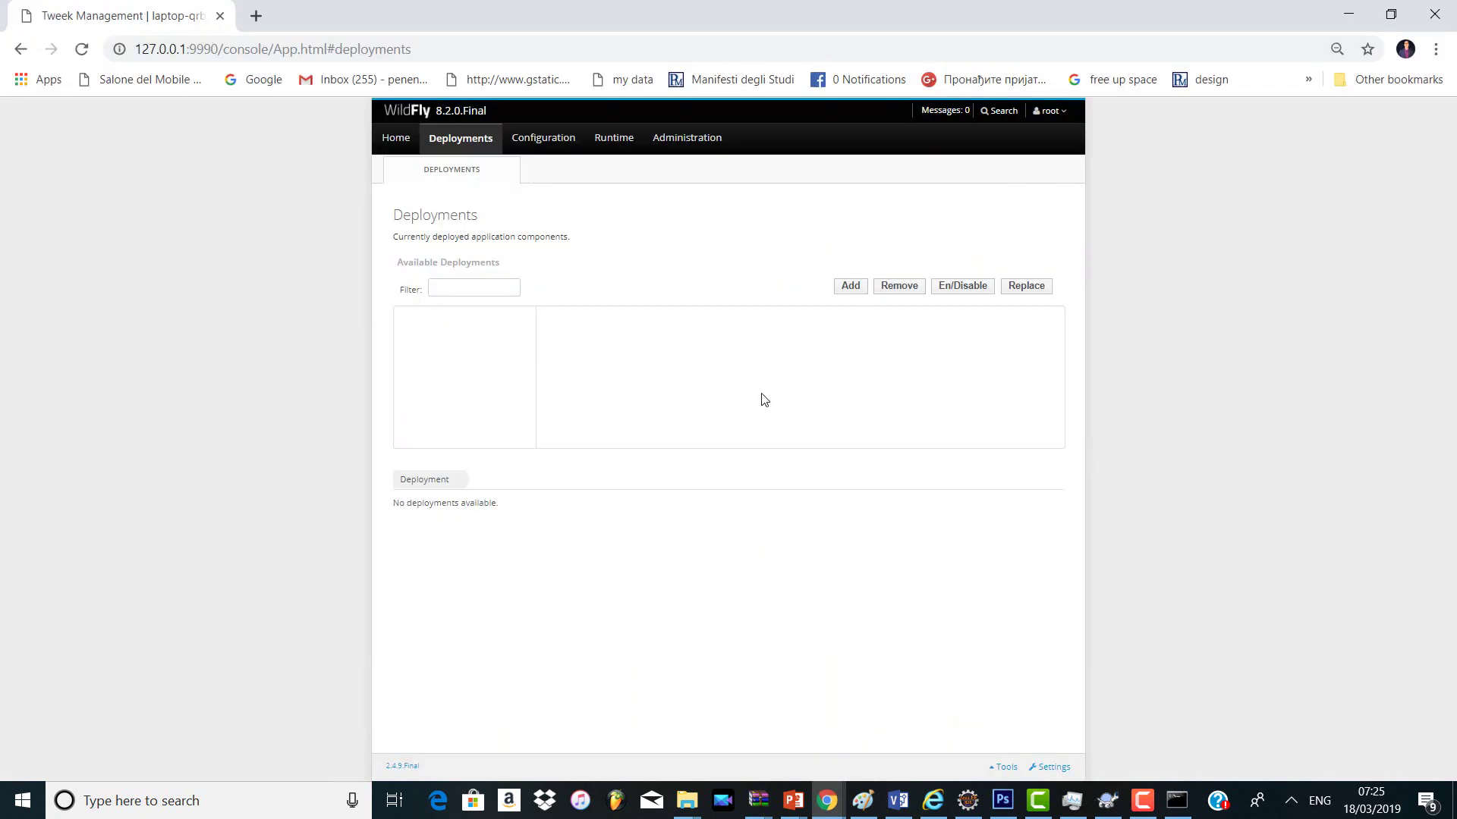
Step: Add a deployment and choose mysql-connector-java-5.1.41-bin.jar from Downloads by searching 'mysql'
click(853, 293)
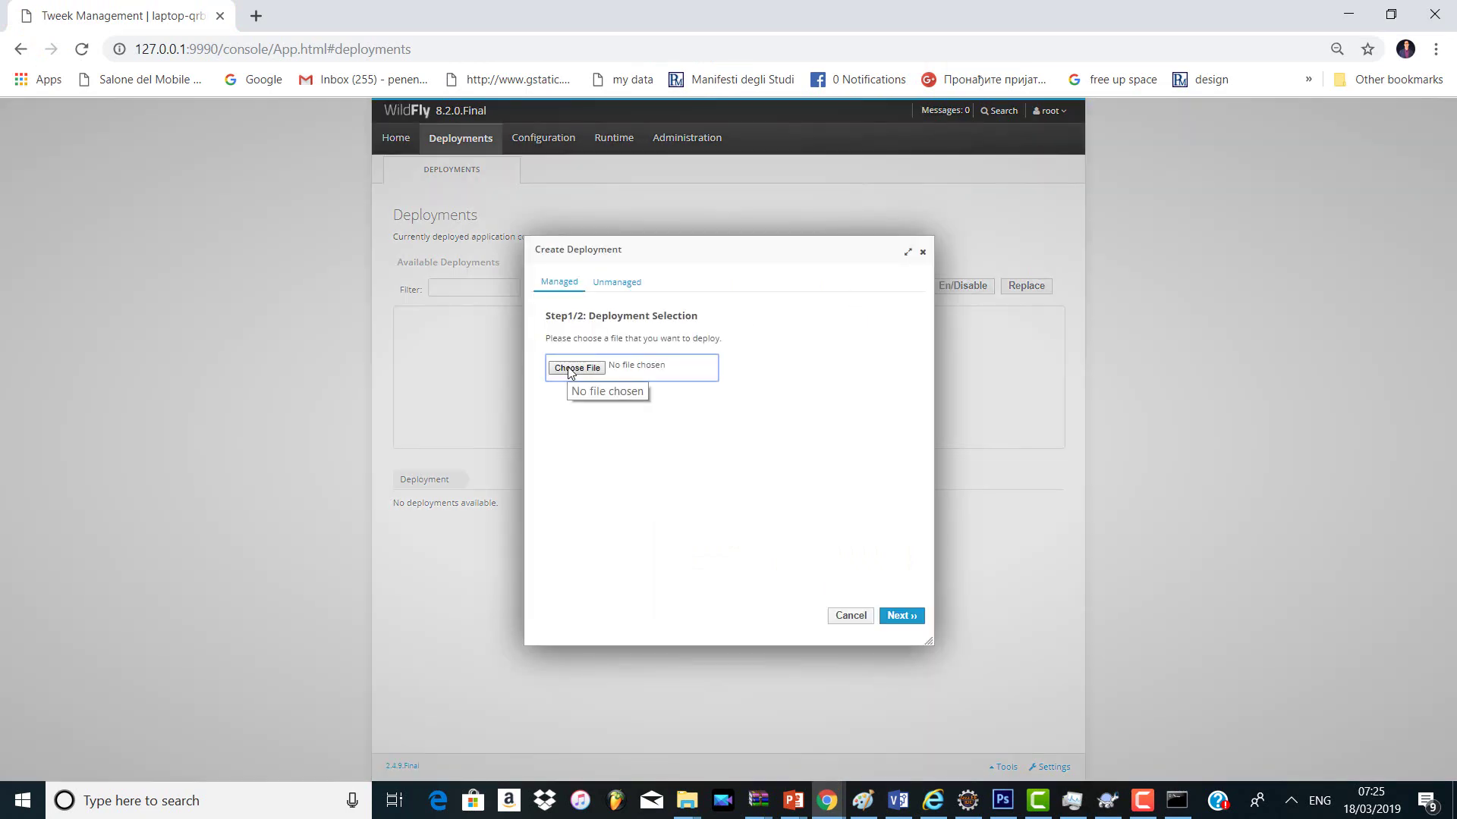
click(574, 368)
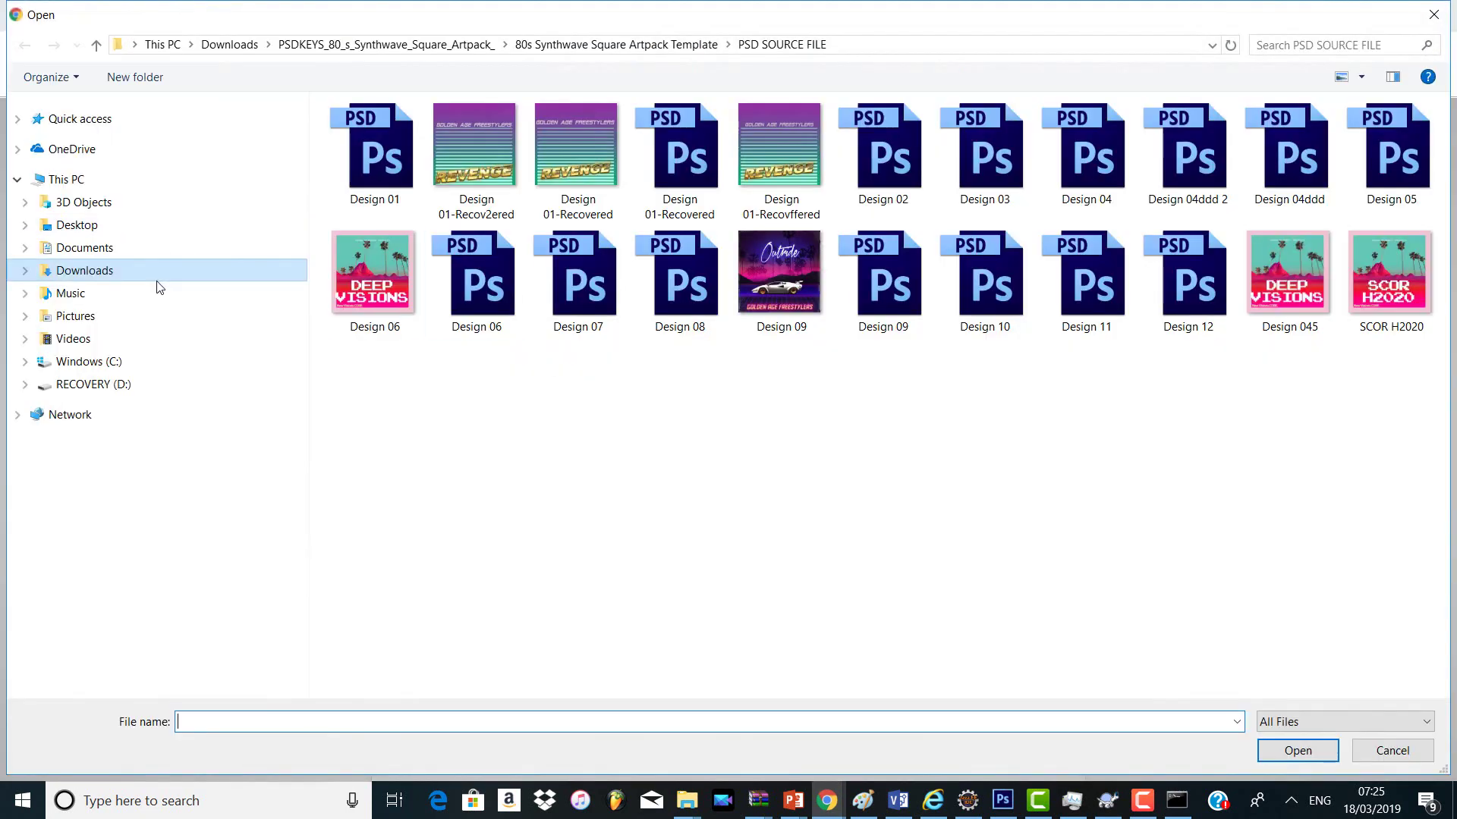
click(157, 277)
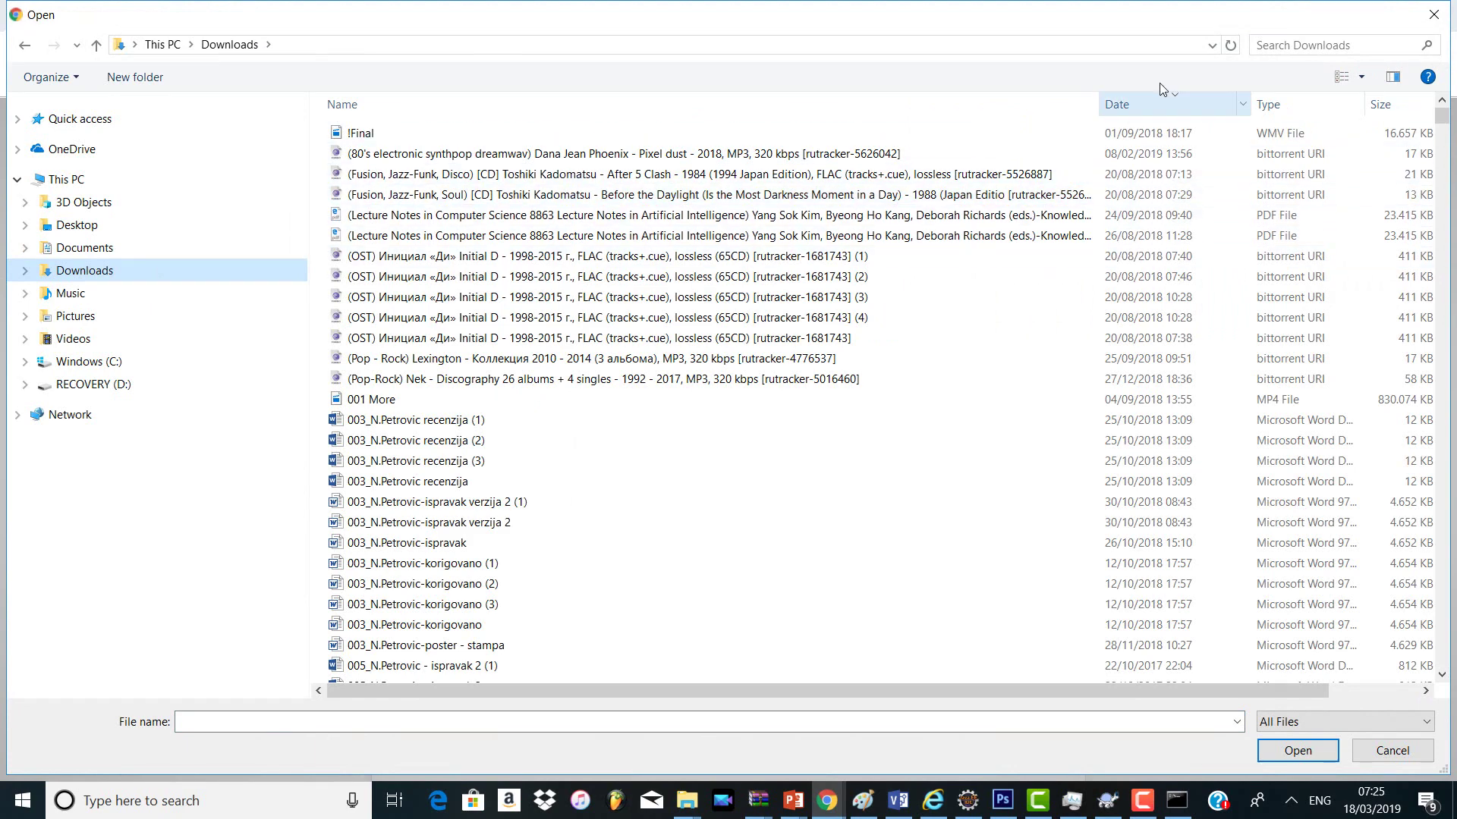
click(1282, 50)
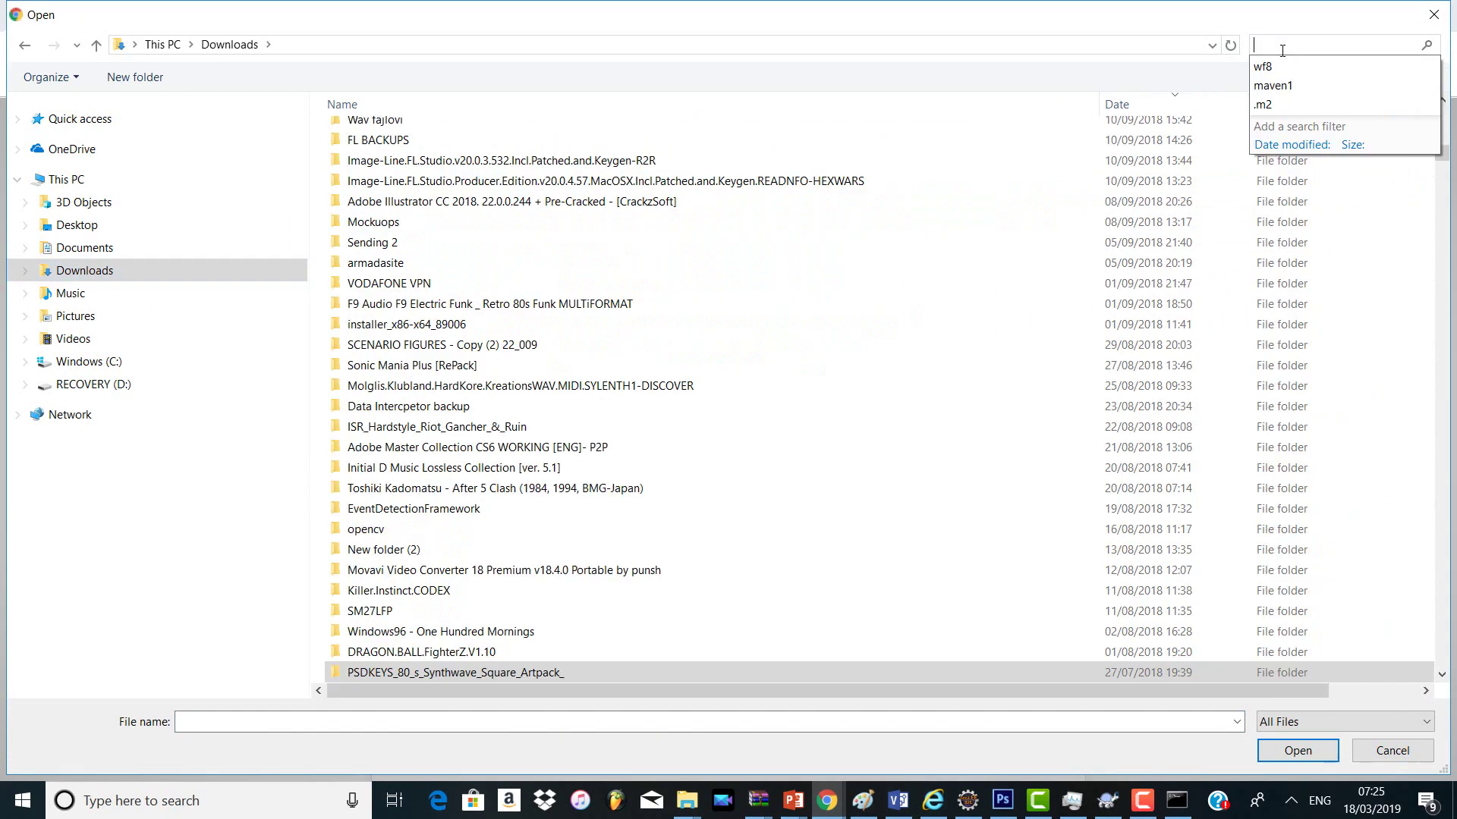
text(5.)
key(Return)
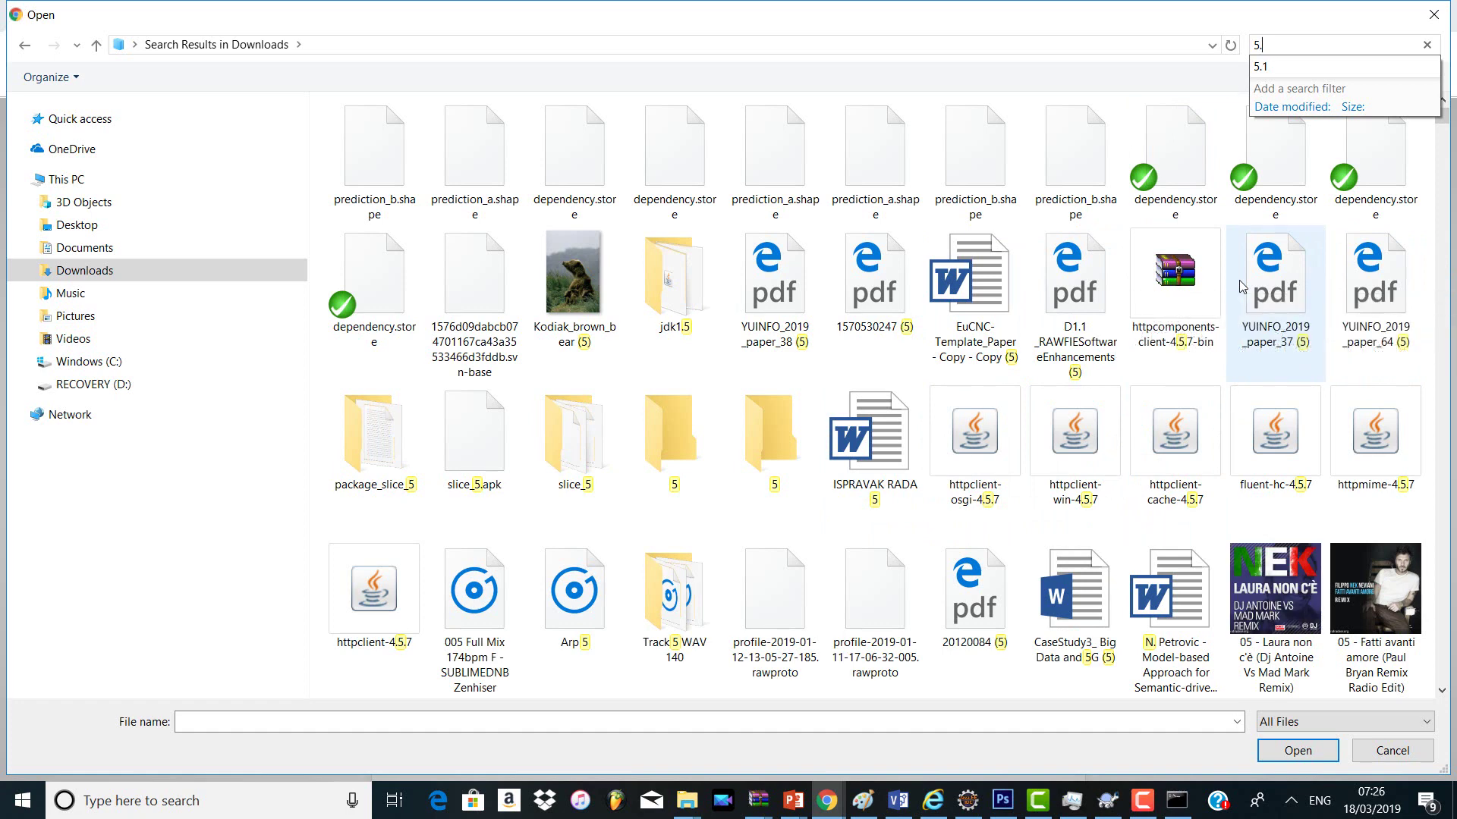
text(1.4)
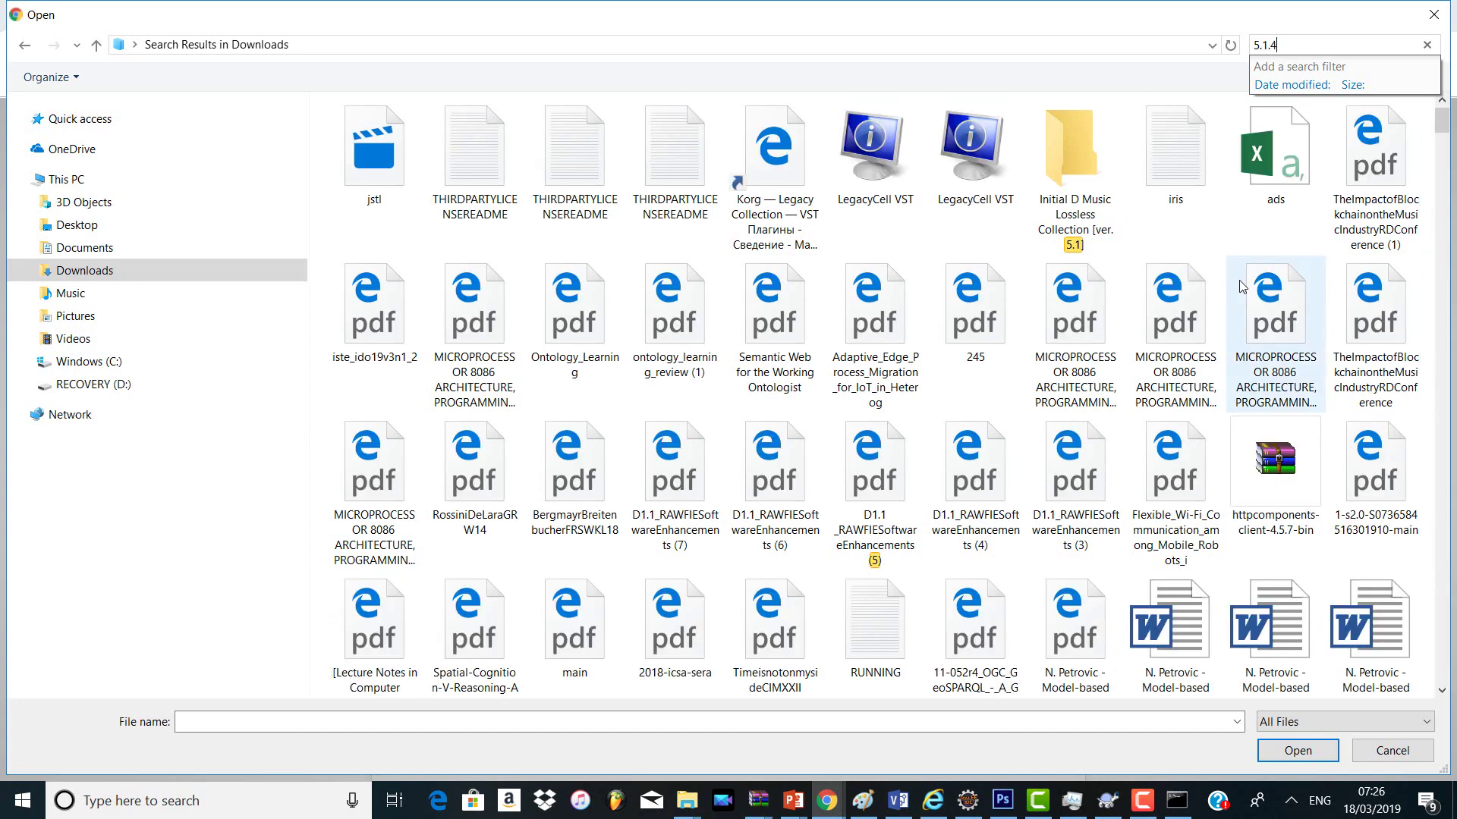
key(alt+Tab)
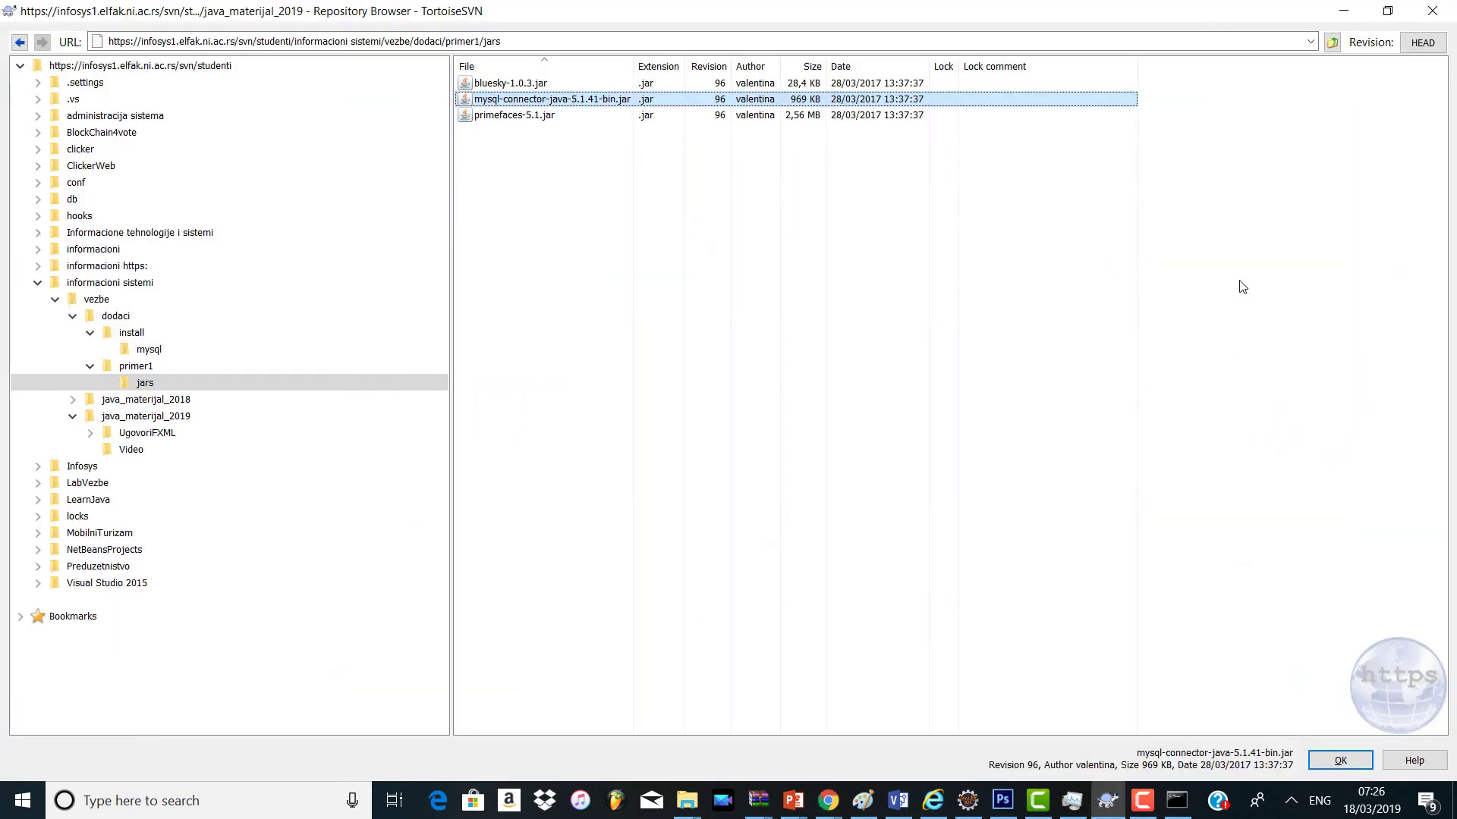
key(alt+Tab)
text(mysql)
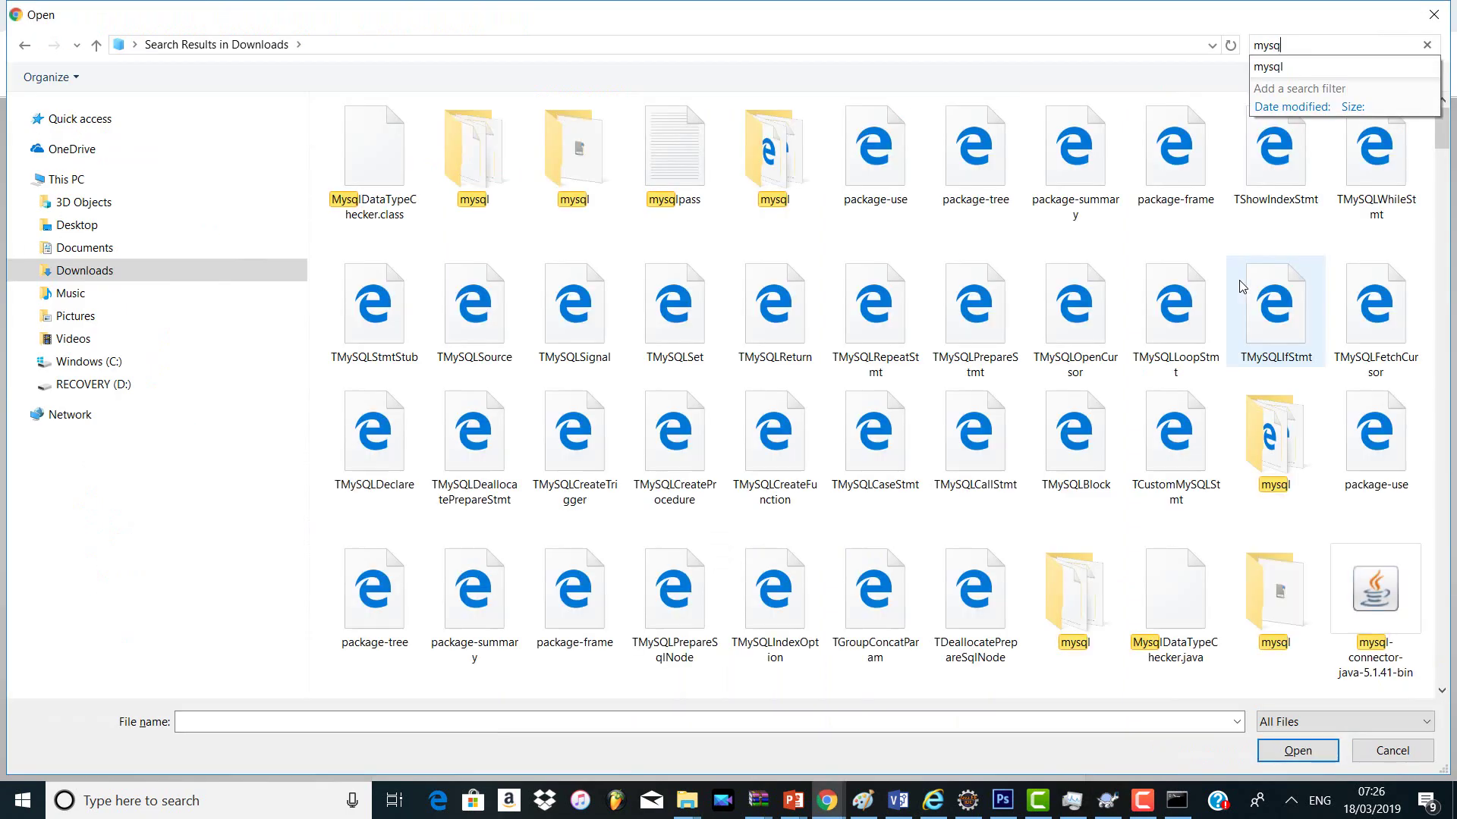
click(1411, 557)
click(1304, 751)
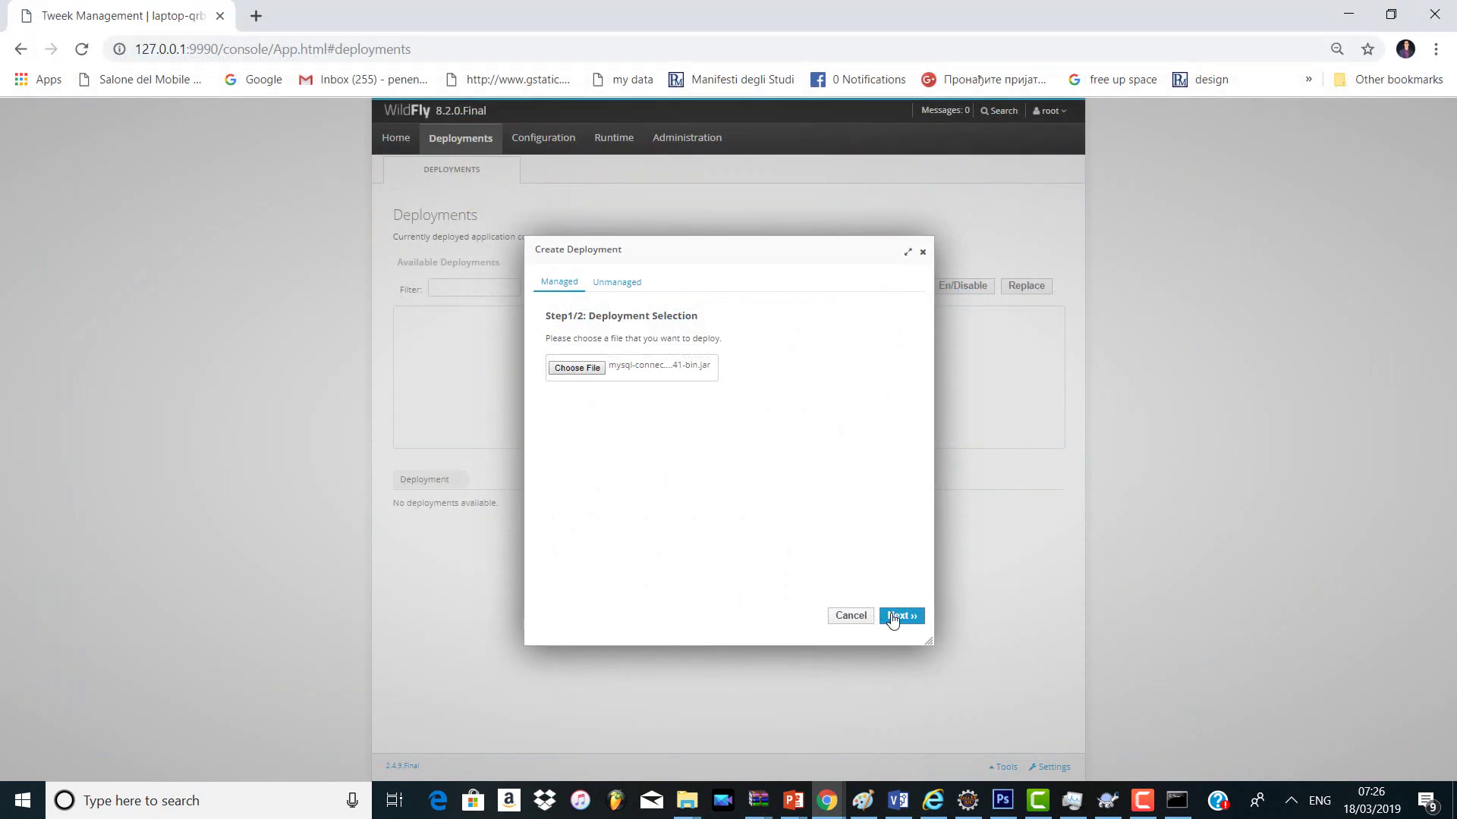
Step: Deploy the connector jar as enabled, decline saving the password, and open Configuration > Datasources
click(898, 616)
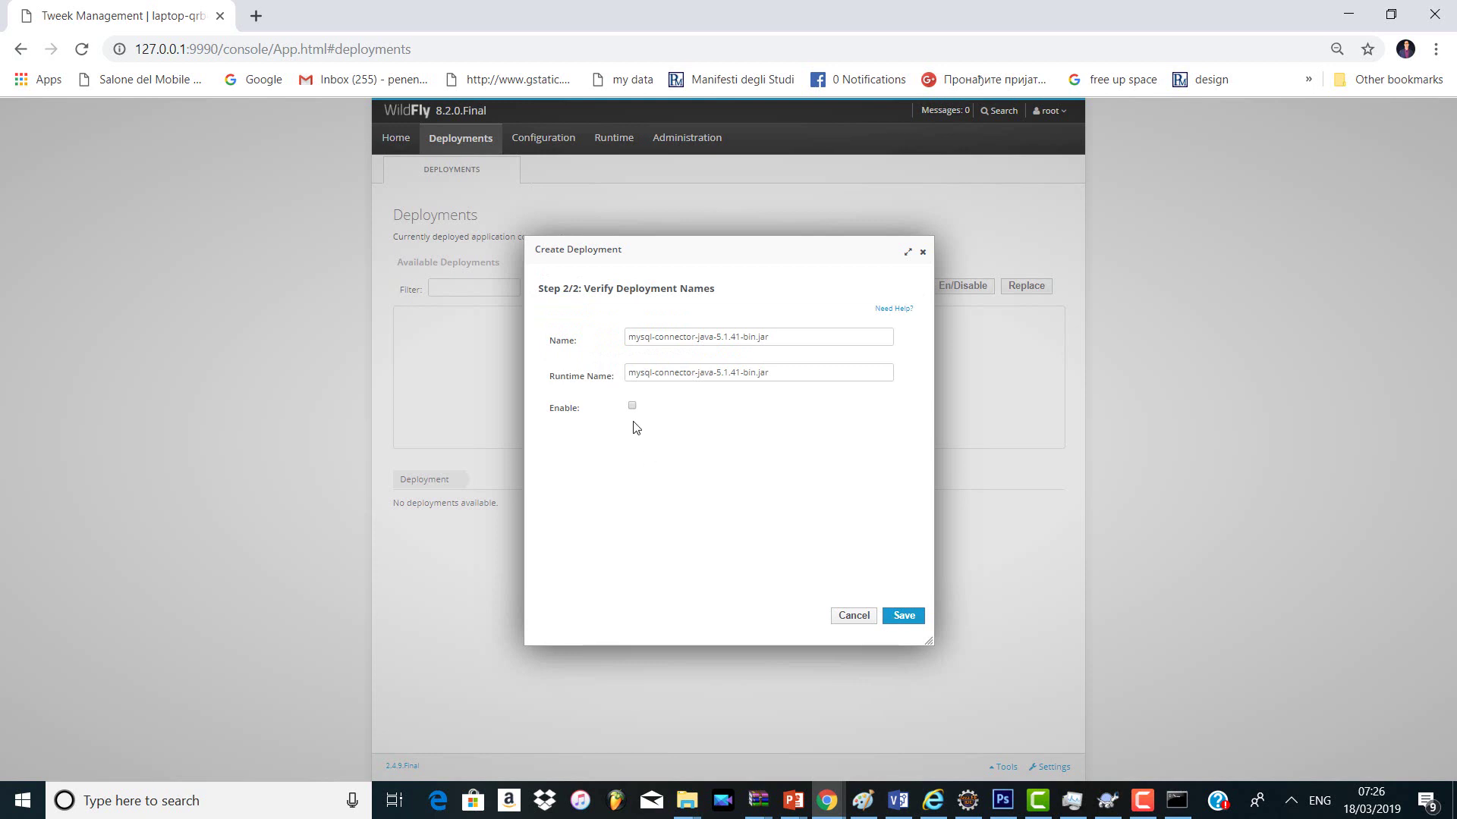
click(903, 618)
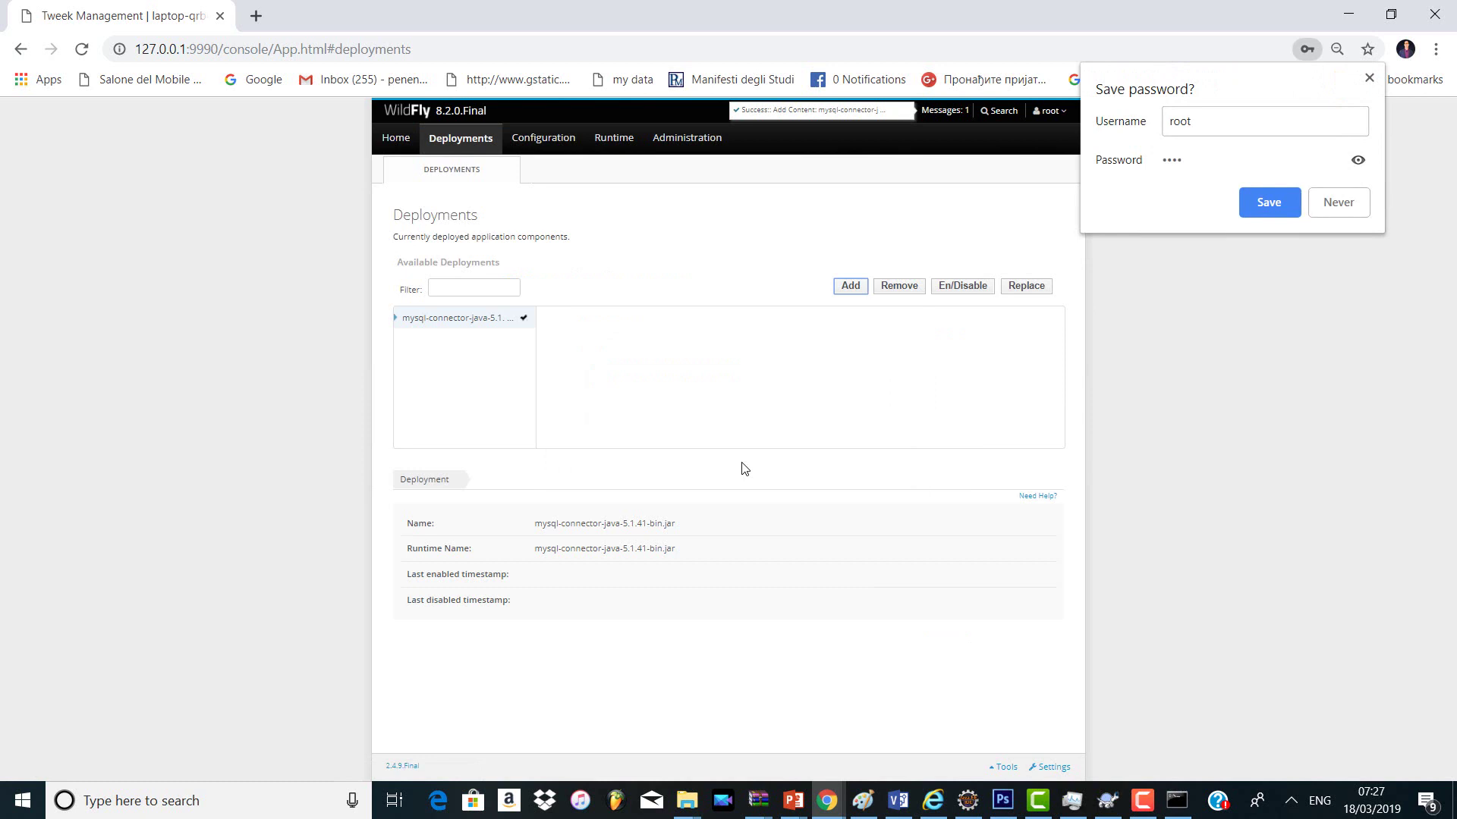
click(1342, 204)
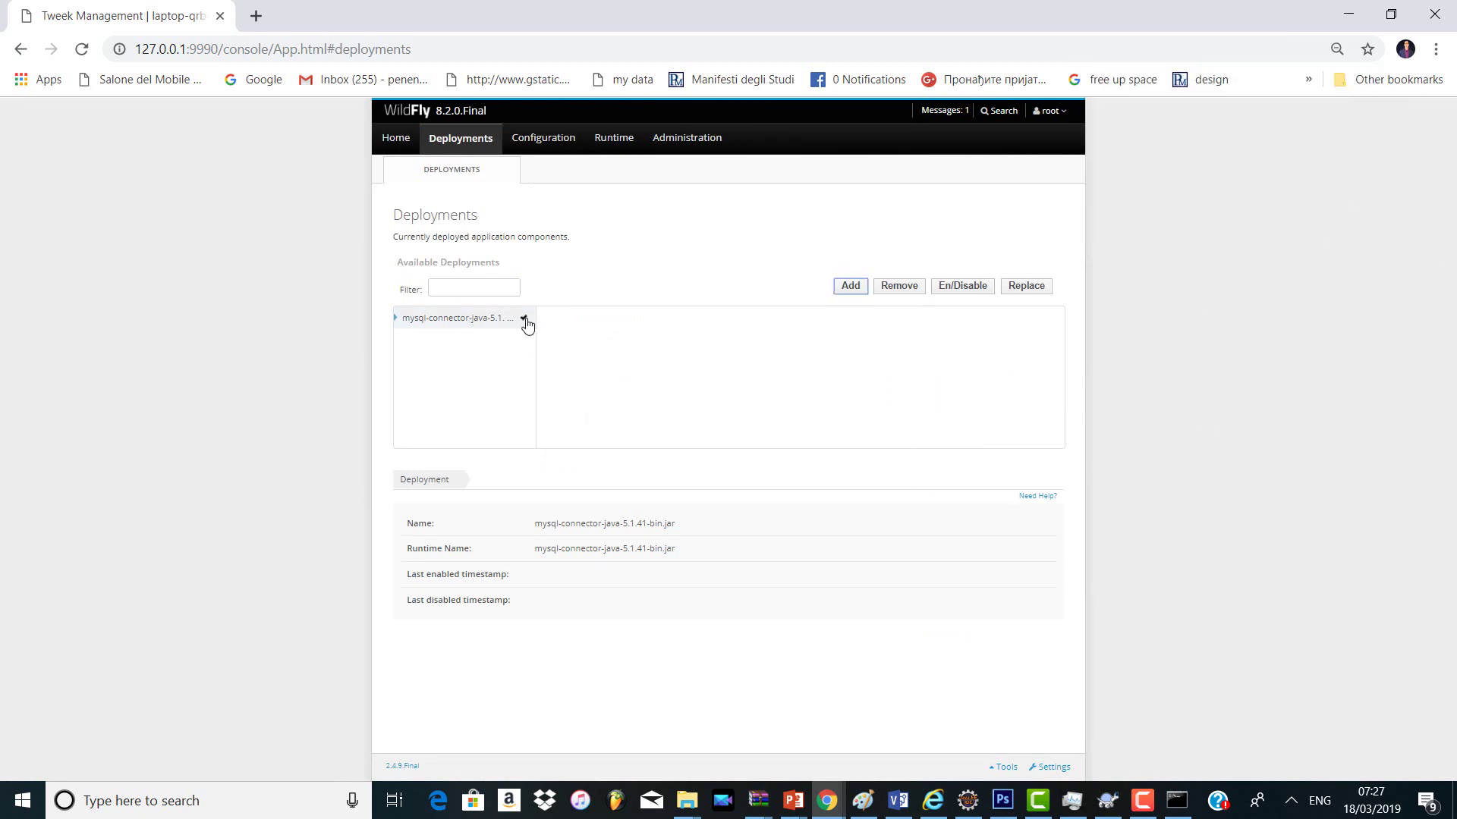
click(548, 142)
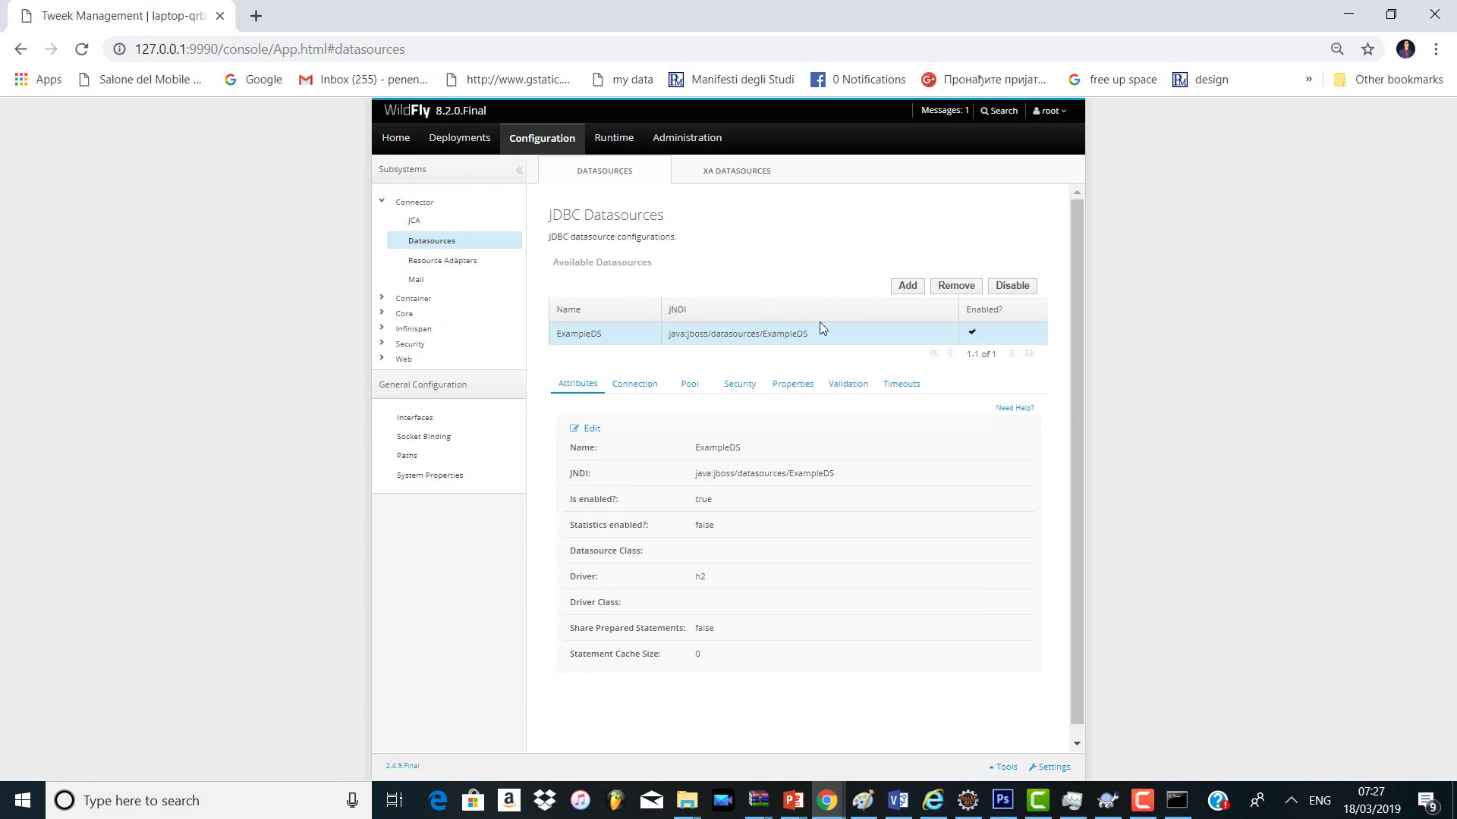
Step: Test the ExampleDS datasource connection and acknowledge the success message
click(635, 386)
click(992, 423)
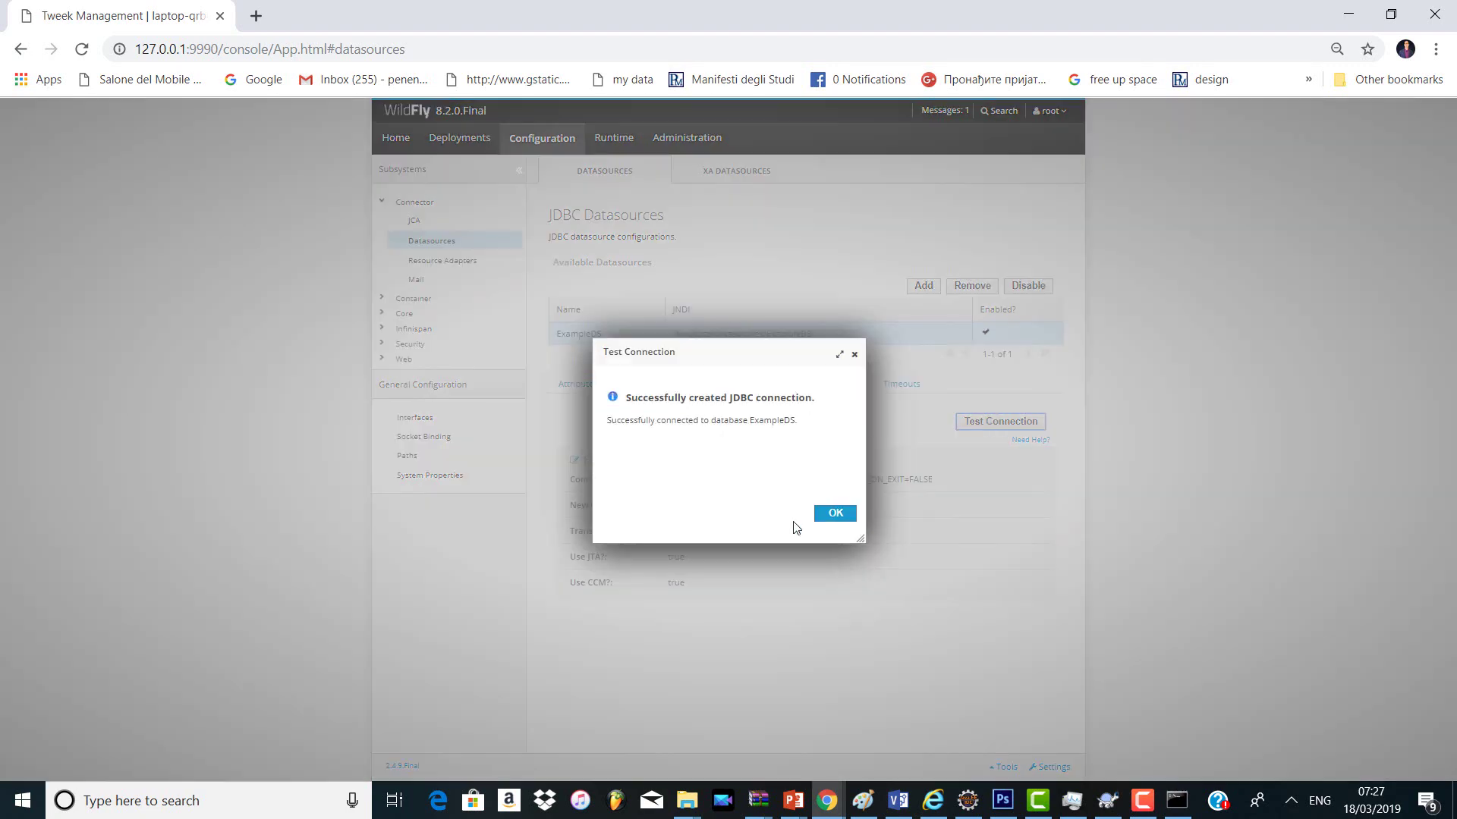
click(834, 513)
Step: Bring up the Start menu to look for MySQL Workbench
key(super)
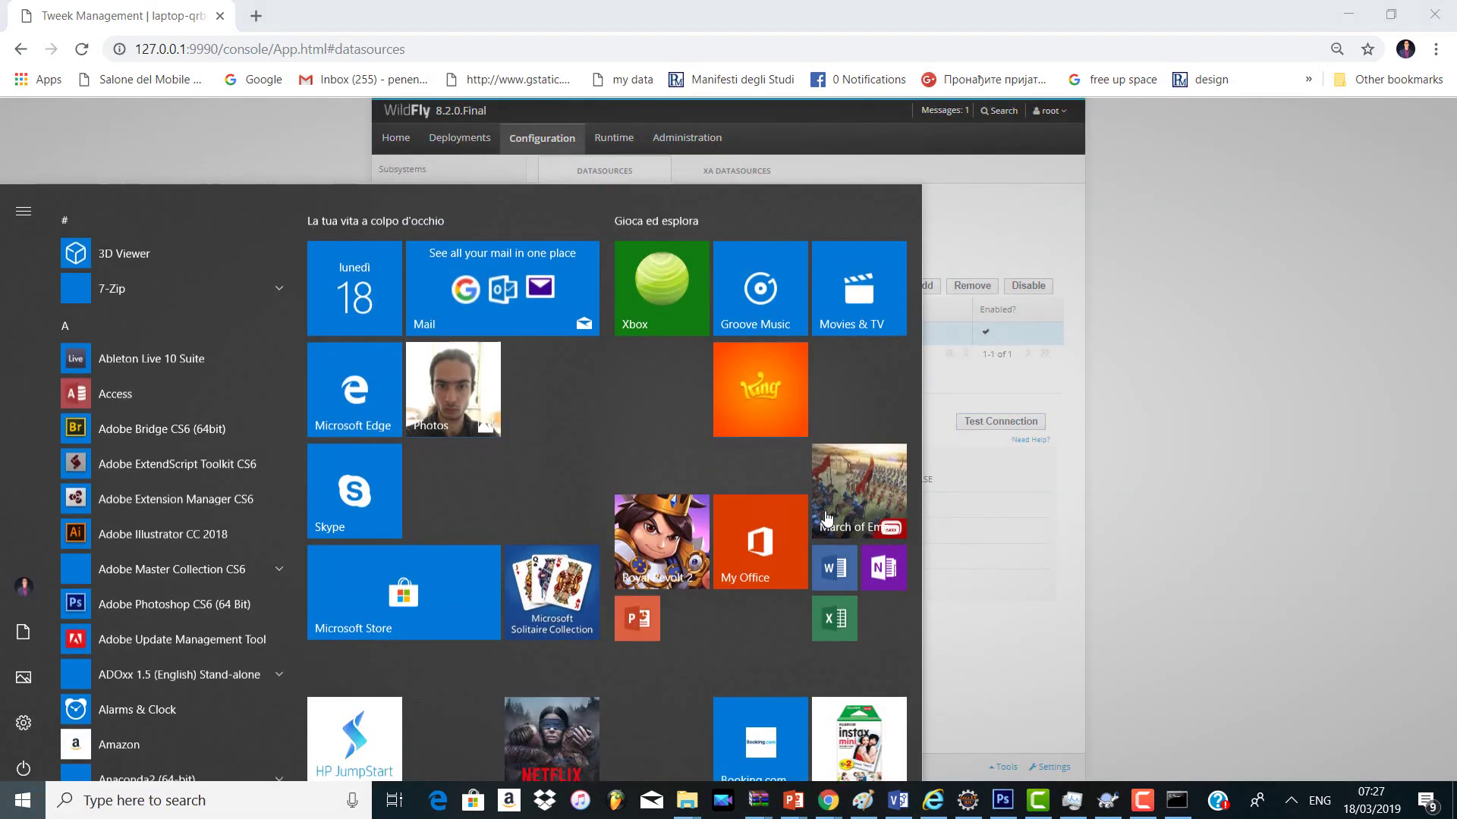
click(827, 518)
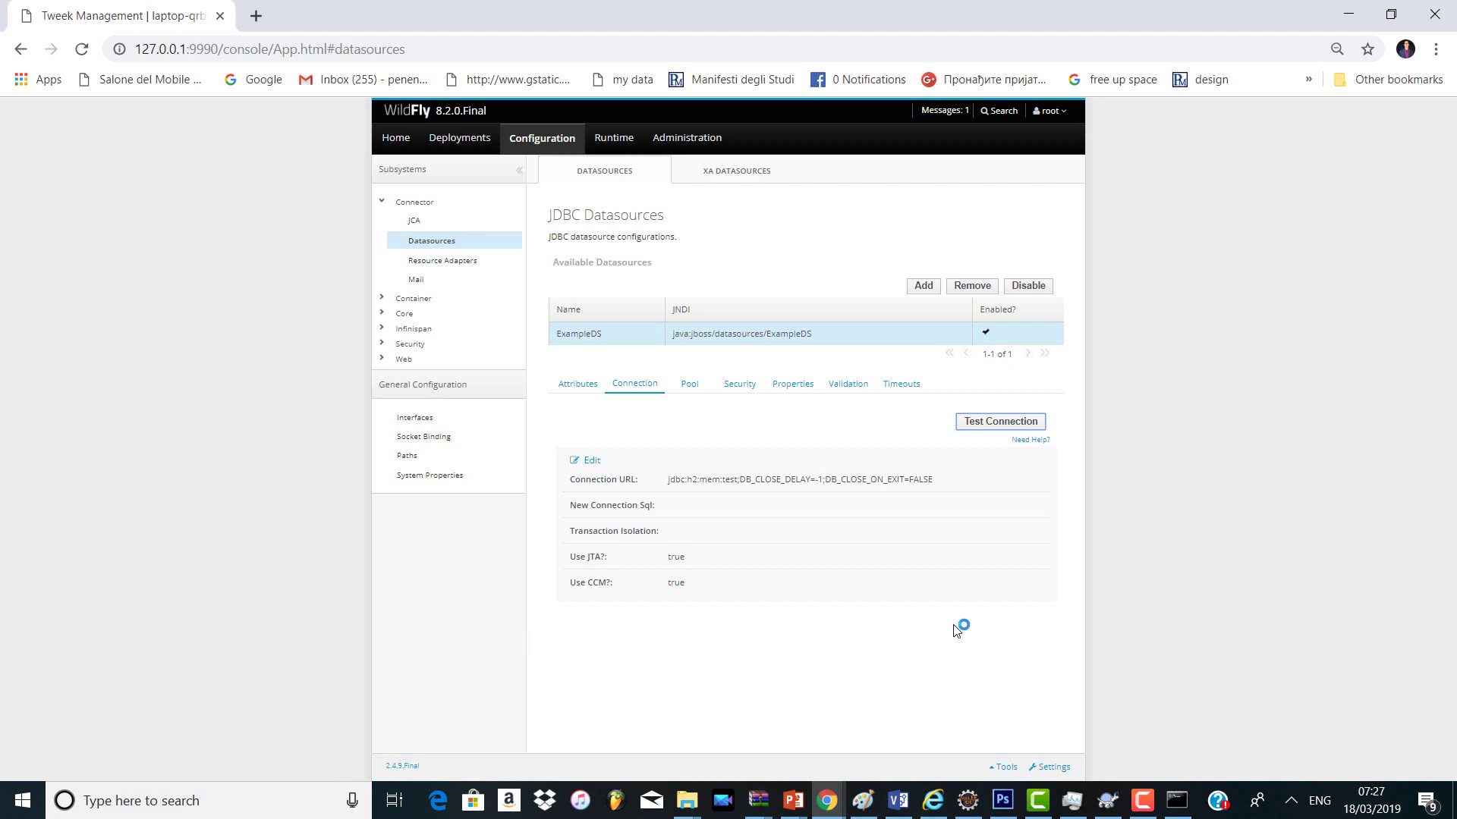
key(super)
Step: Launch MySQL Workbench and open the primer1 database connection
text(my)
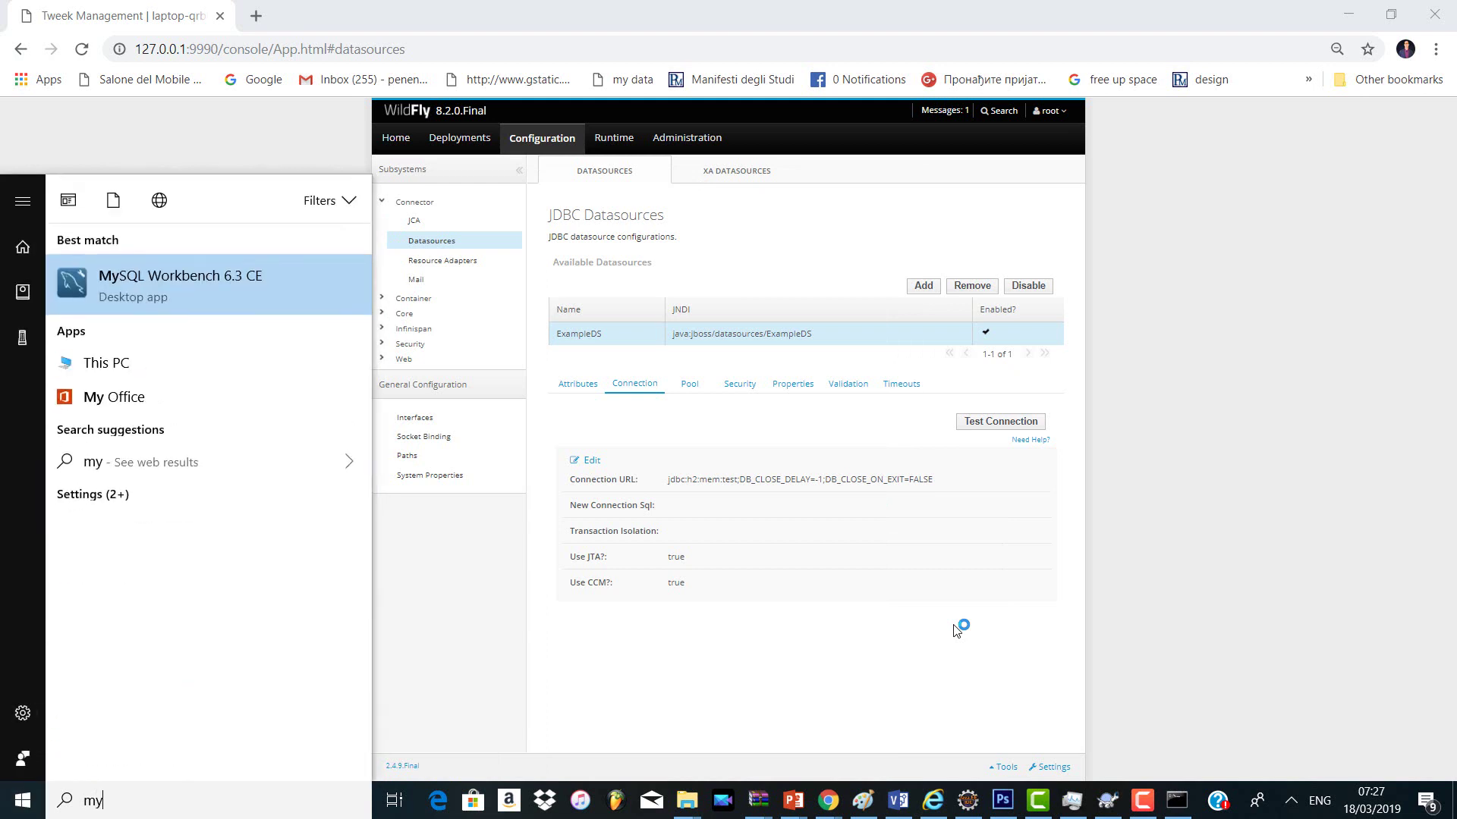
key(Return)
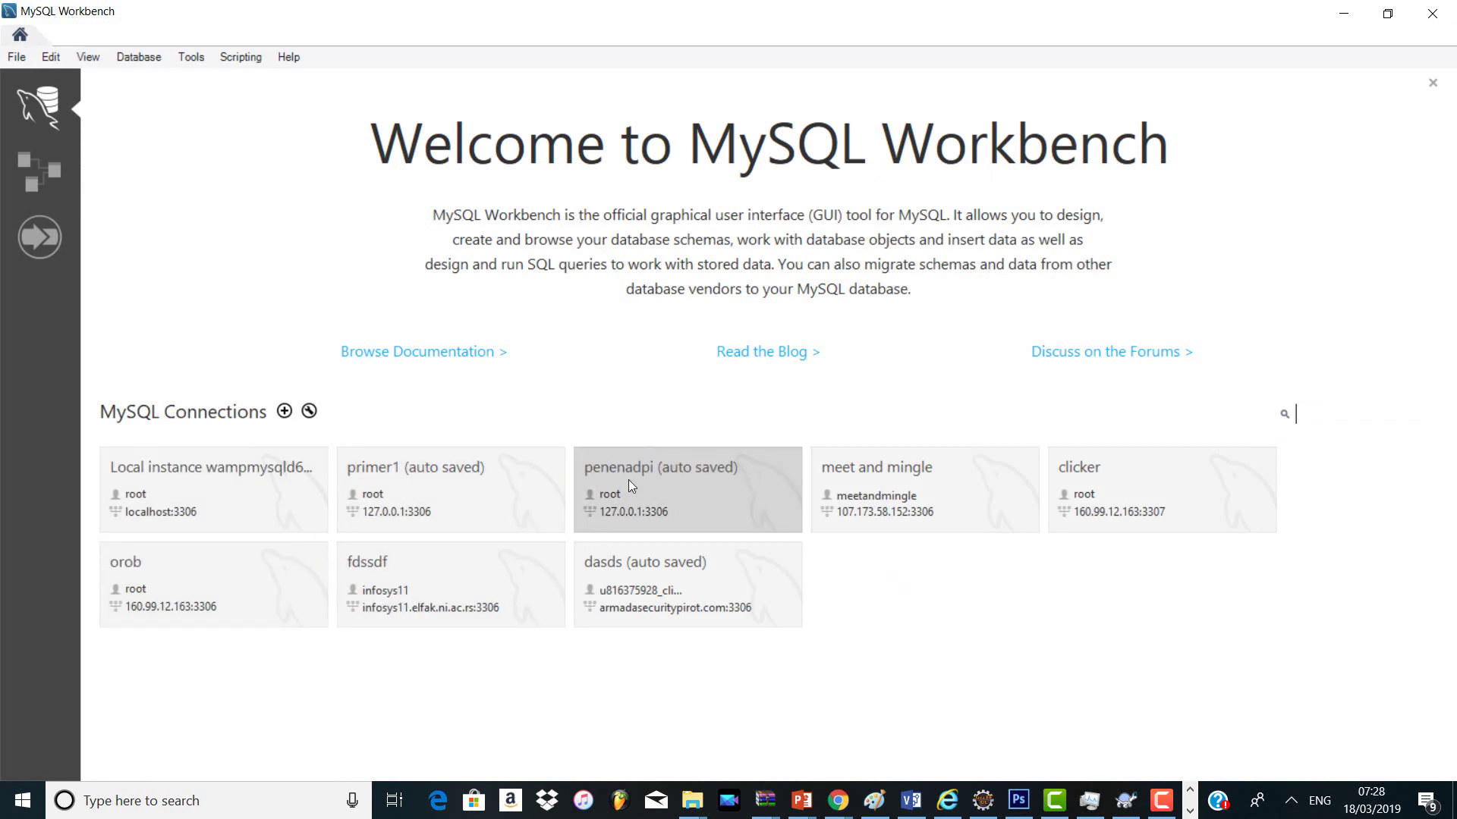
click(506, 479)
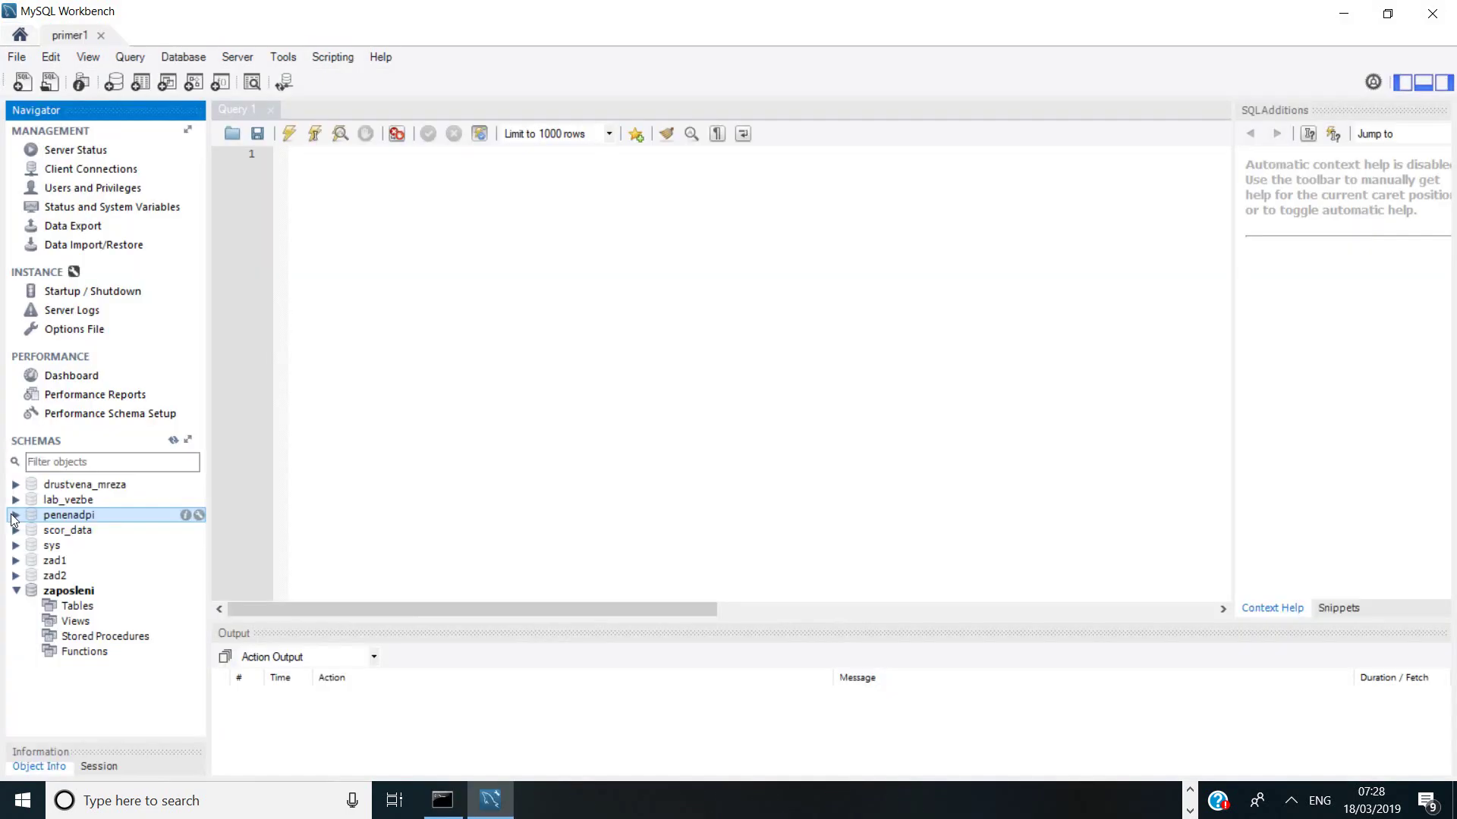
Step: Run Select Rows - Limit 1000 on the fabrika table in the penenadpi schema
click(16, 515)
click(34, 530)
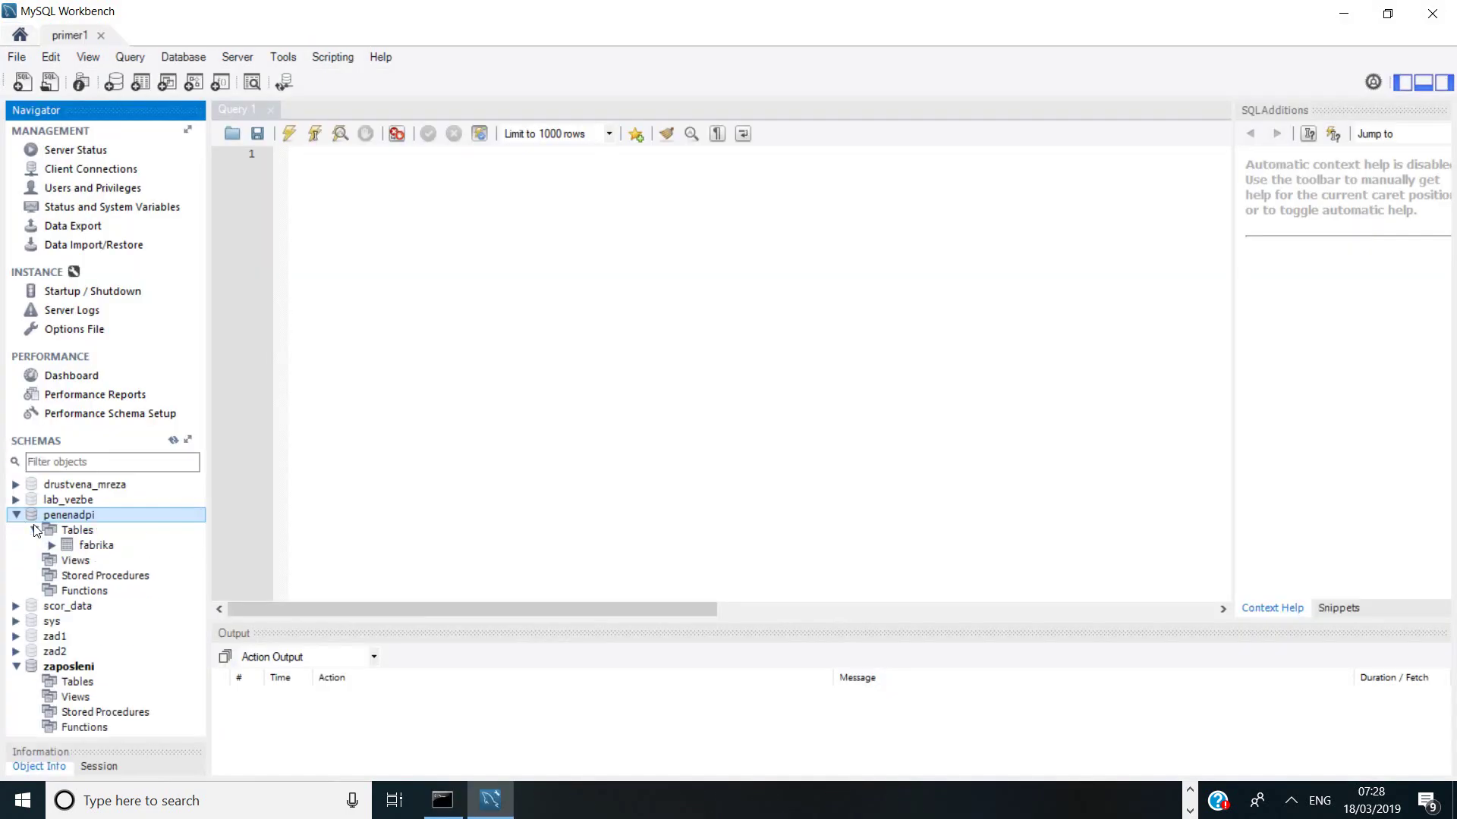
click(80, 547)
right_click(79, 544)
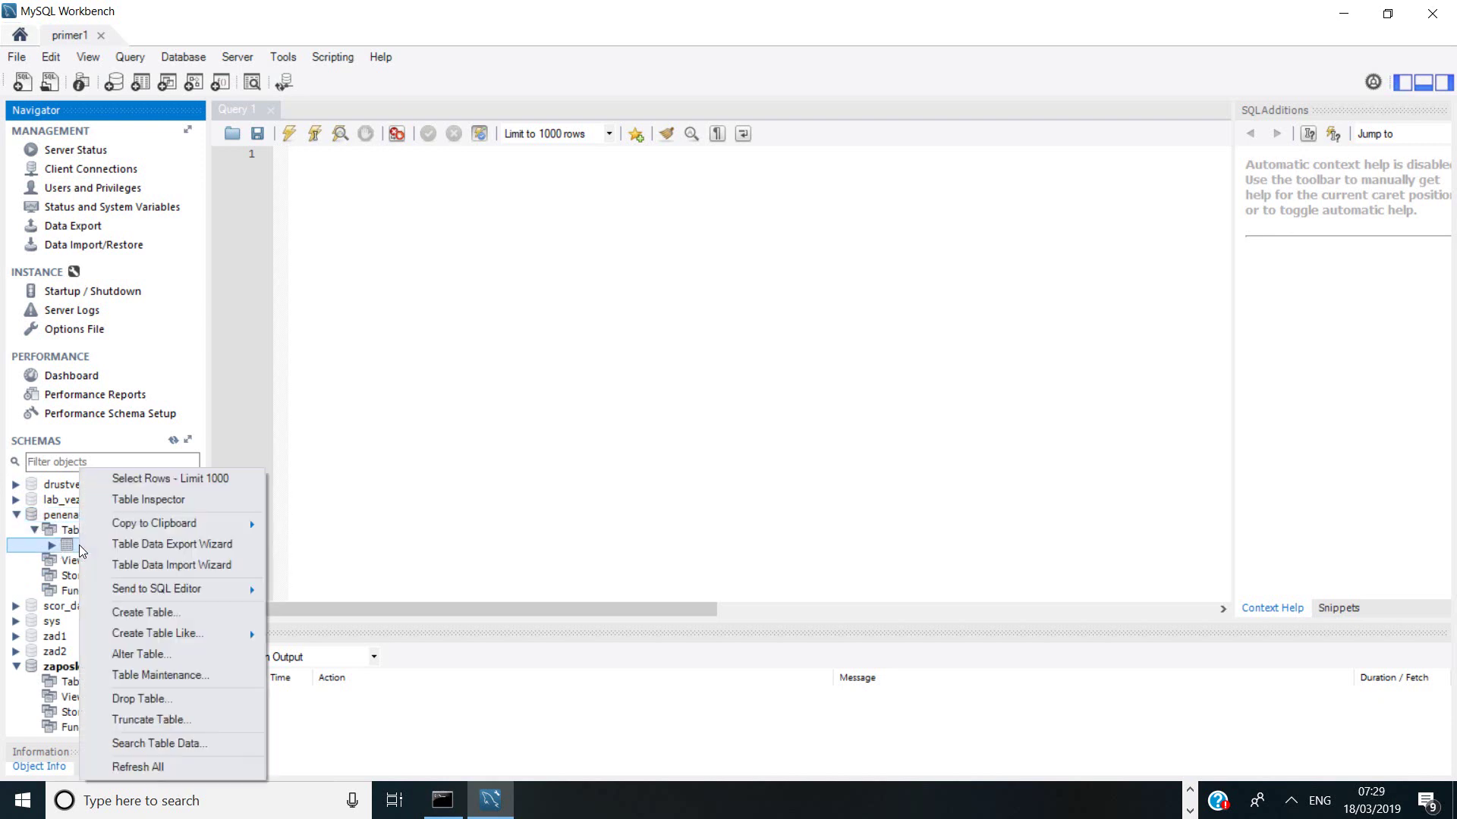
click(112, 480)
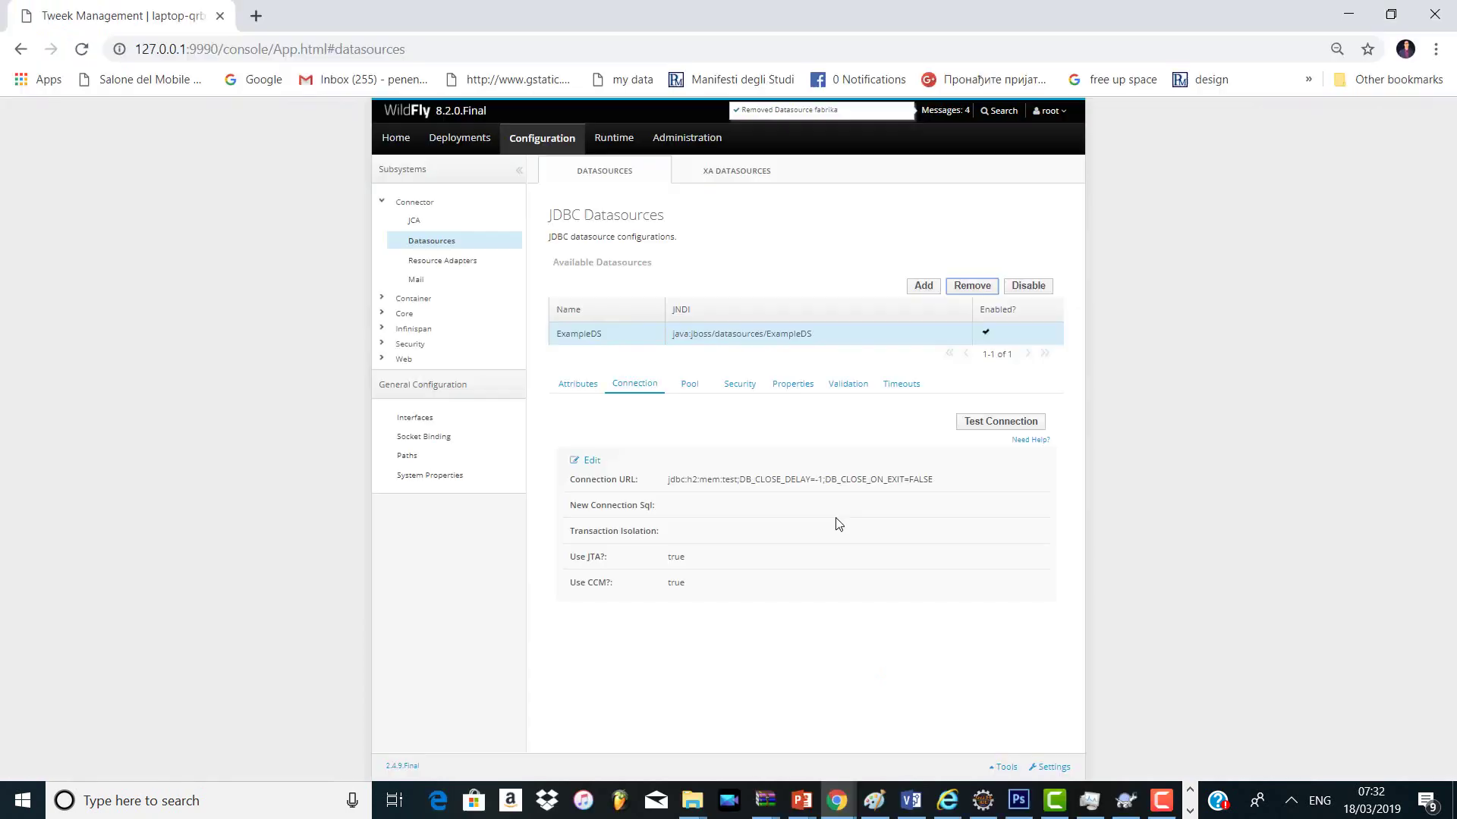
Step: Show ExampleDS's attributes and select its JNDI name java:jboss/datasources/ExampleDS for copying
double_click(804, 334)
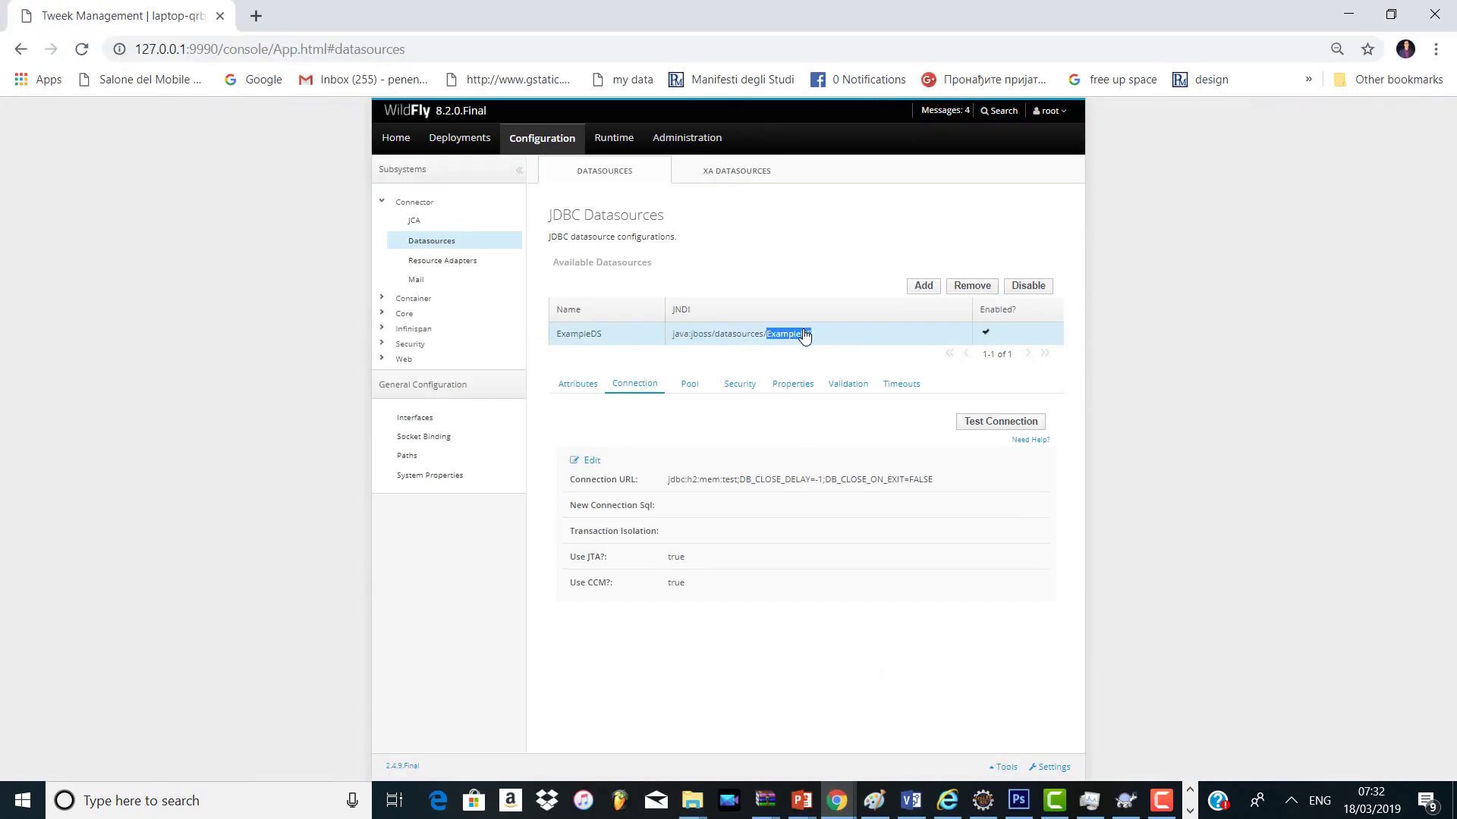
click(789, 342)
triple_click(789, 342)
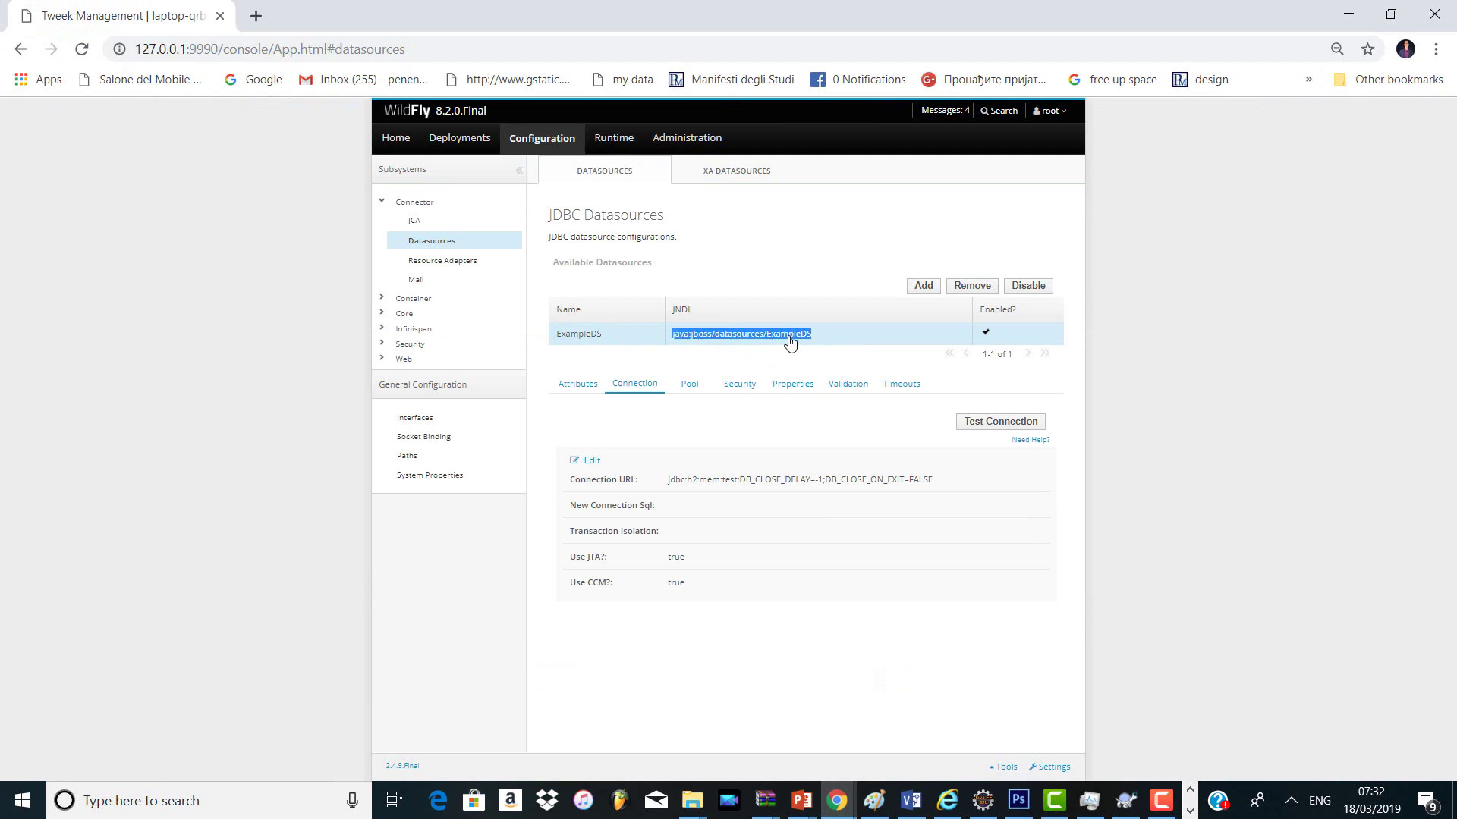
click(789, 342)
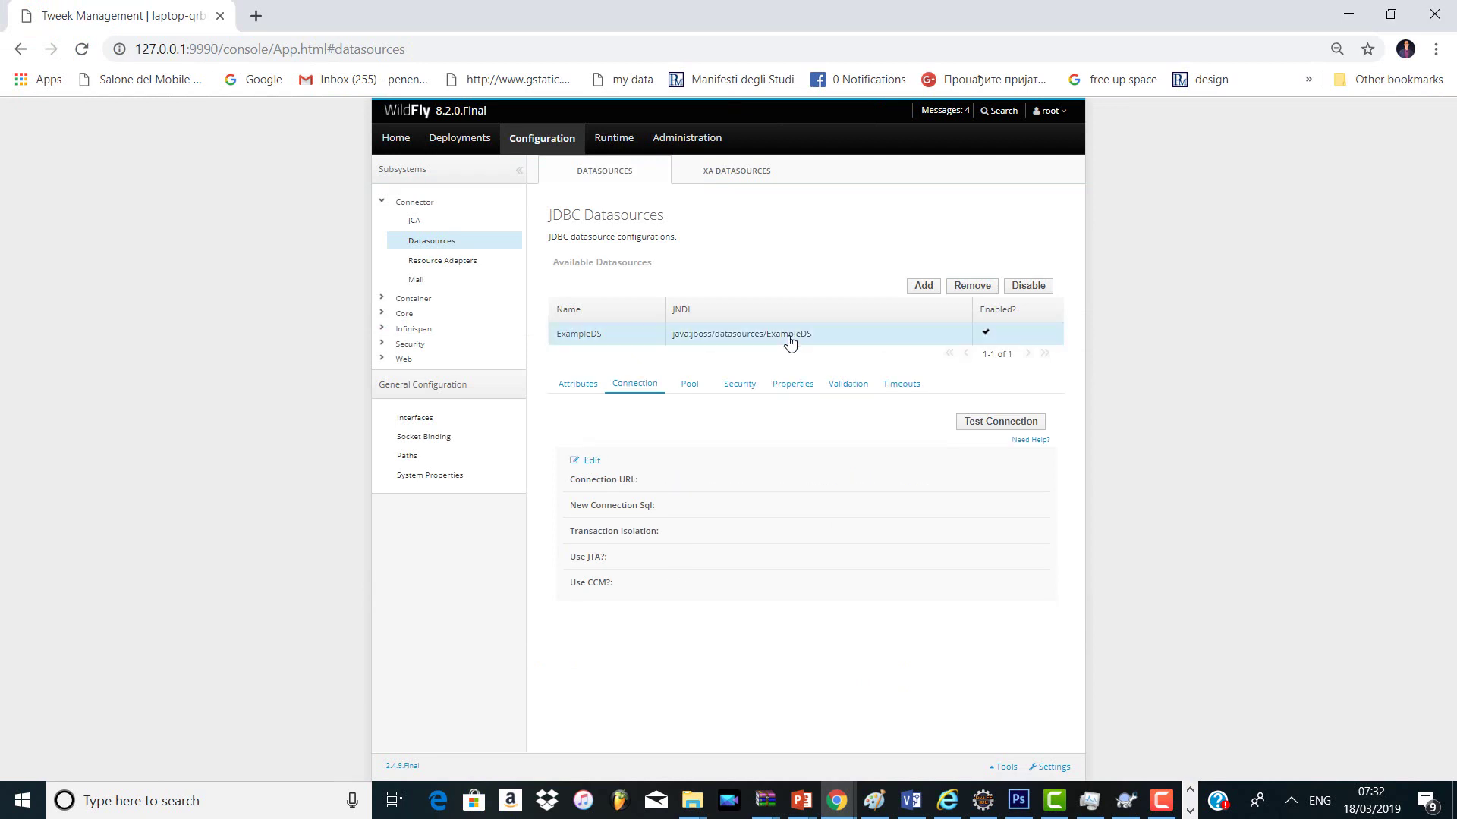
double_click(788, 339)
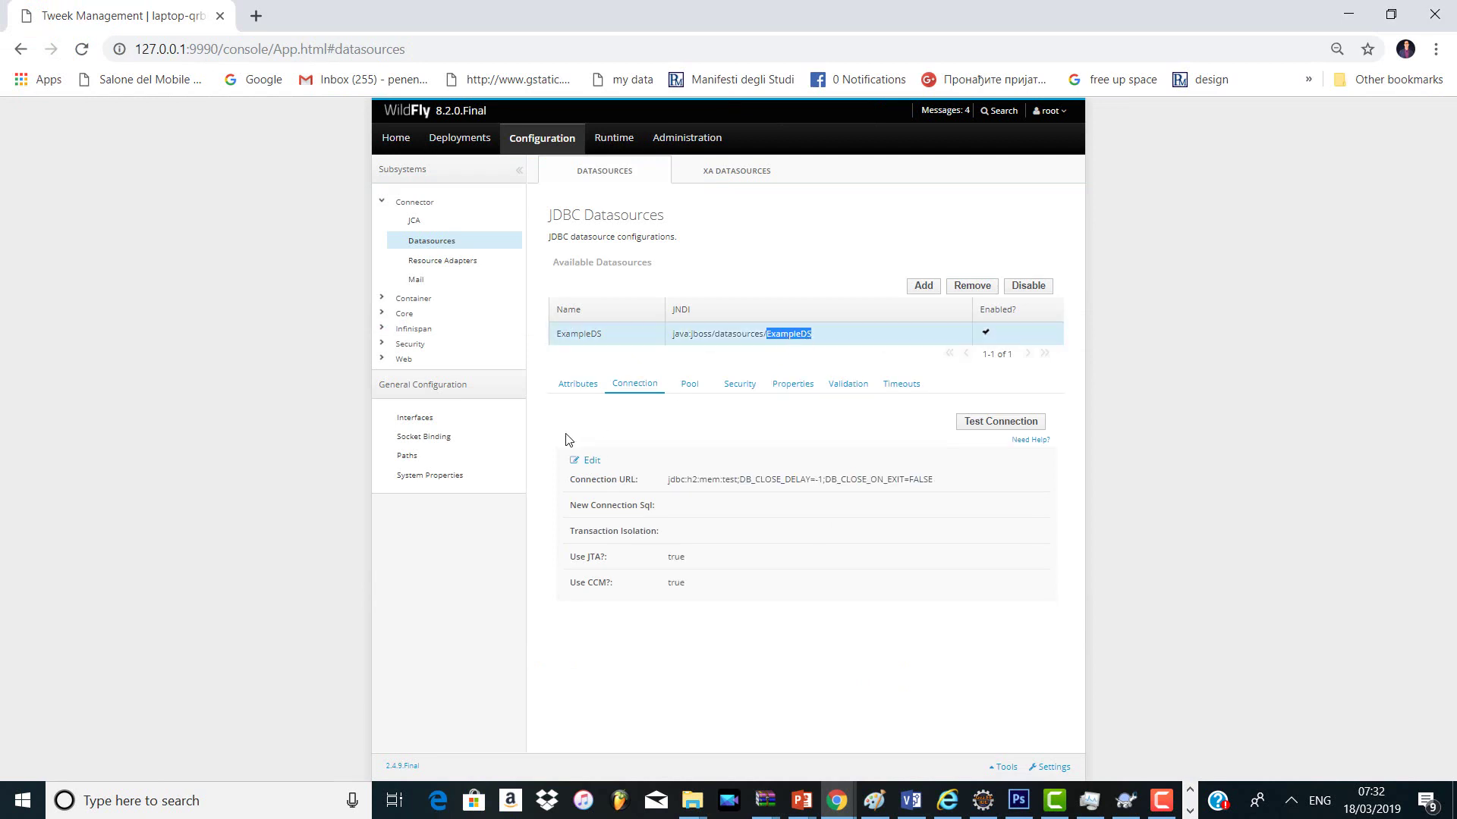
click(566, 386)
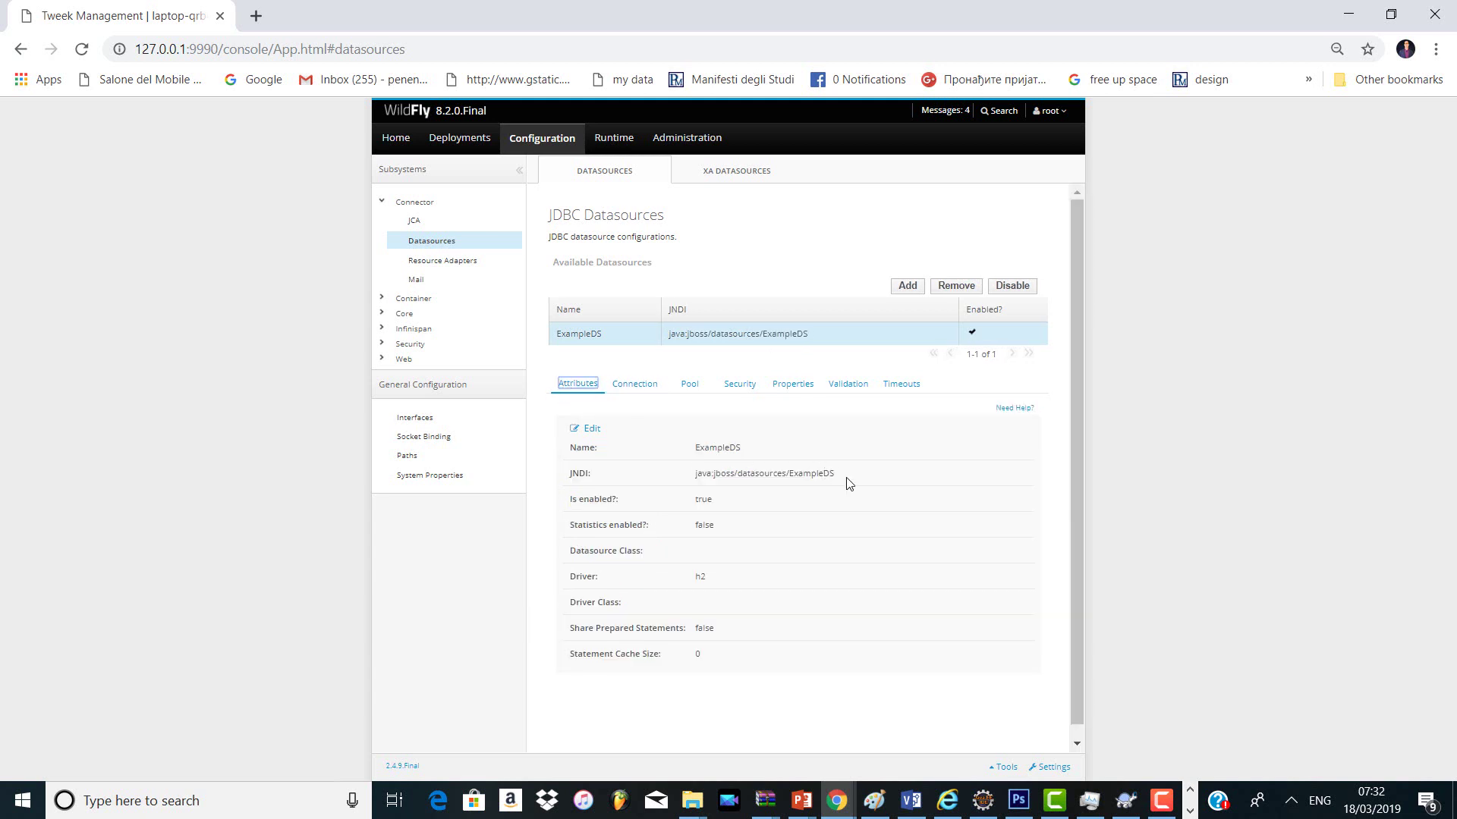
drag(845, 476, 649, 478)
key(ctrl+c)
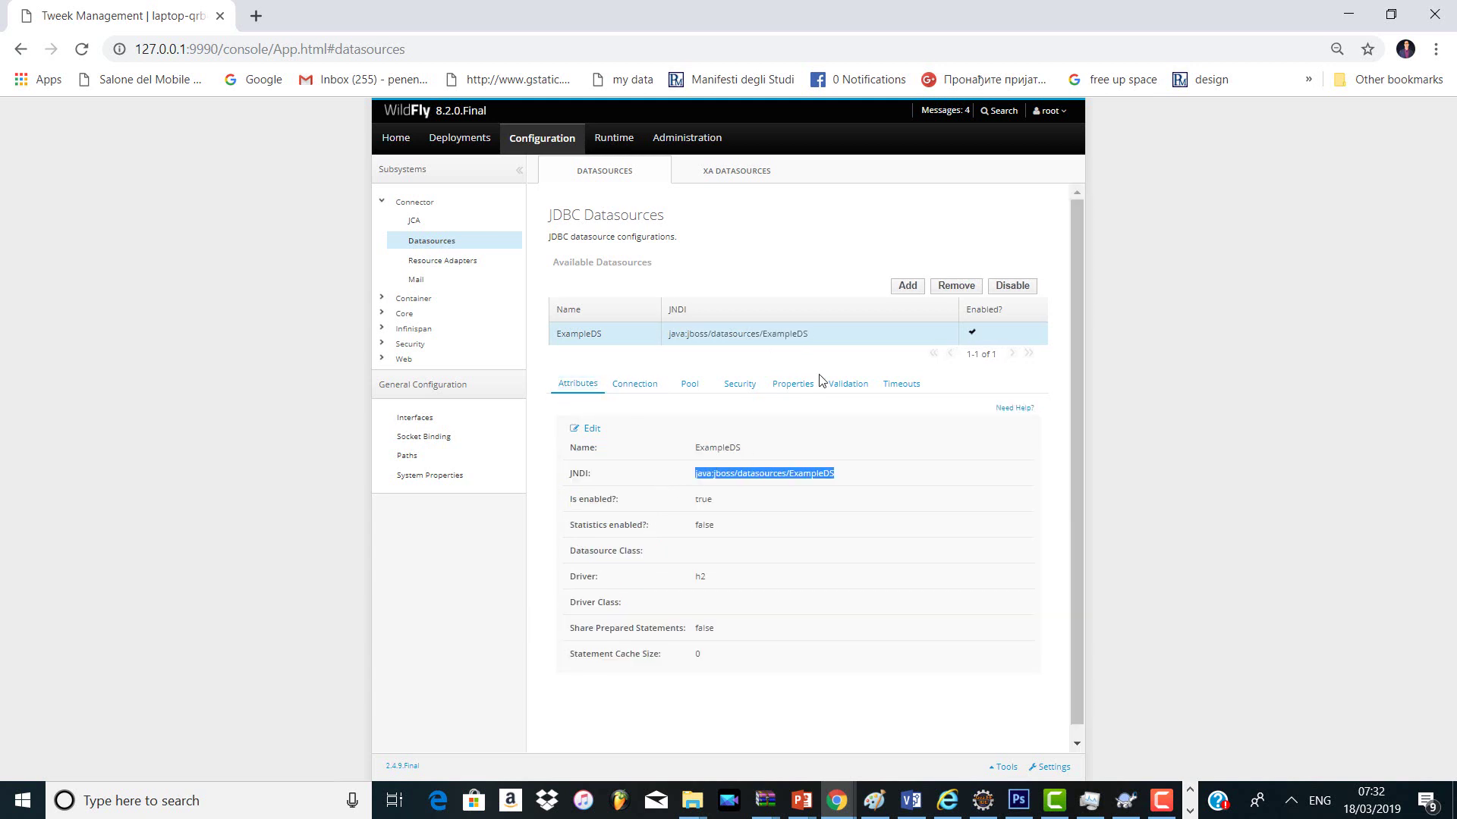
Step: Start a new datasource named penenadpi with JNDI name java:jboss/datasources/penenadpi
click(906, 287)
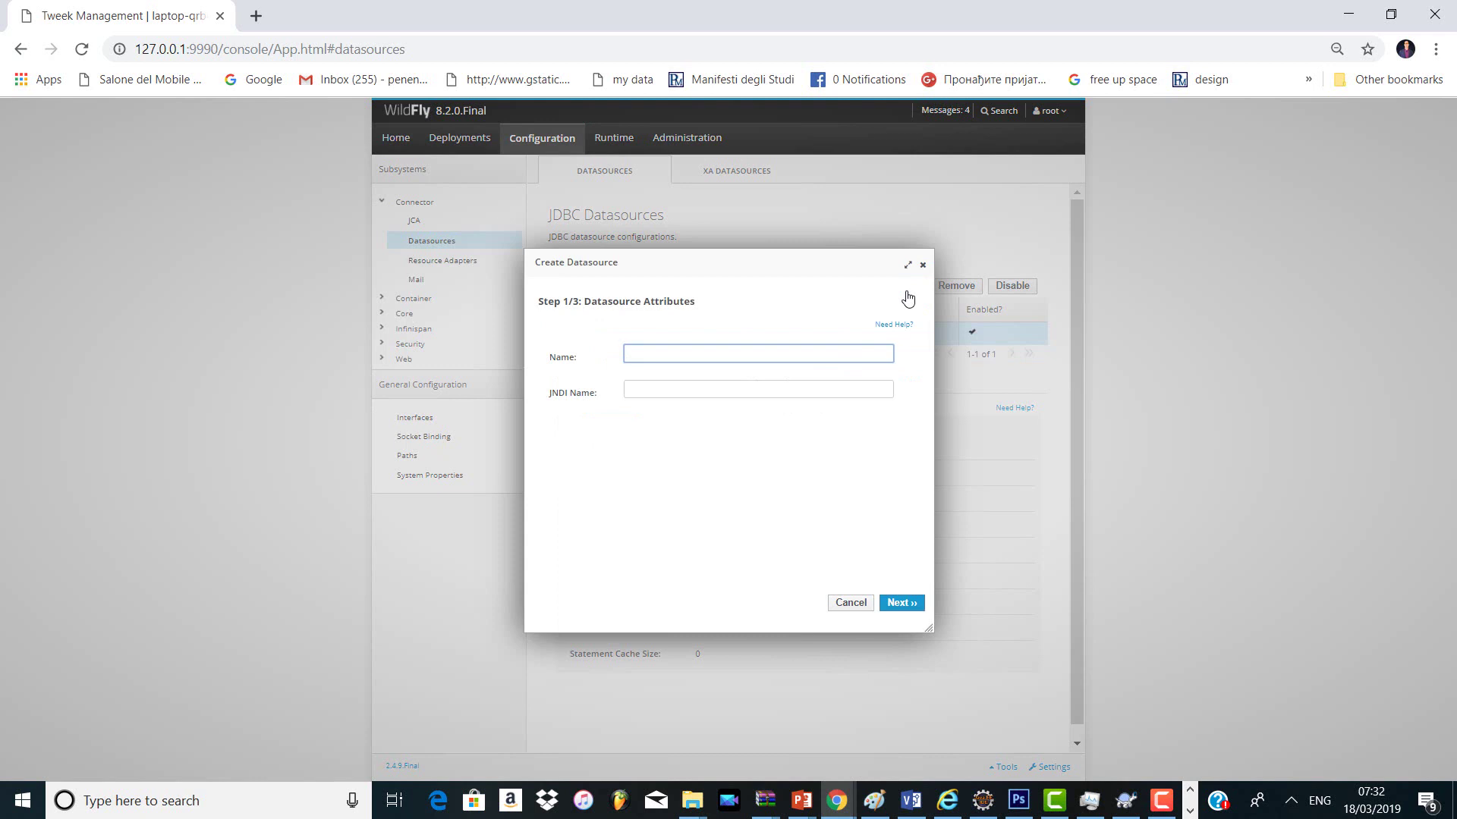
text(pe)
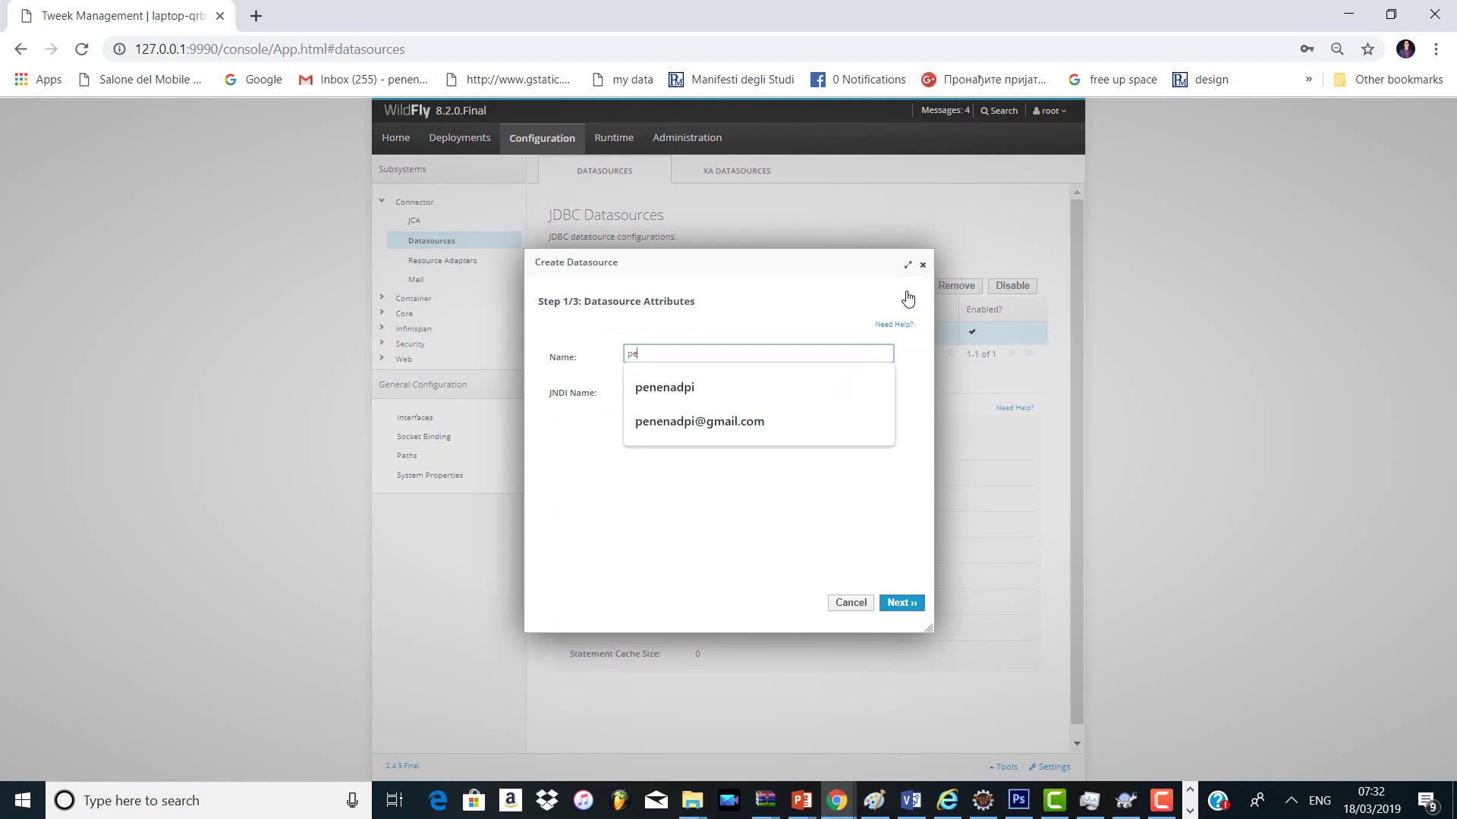
key(Down)
key(Return)
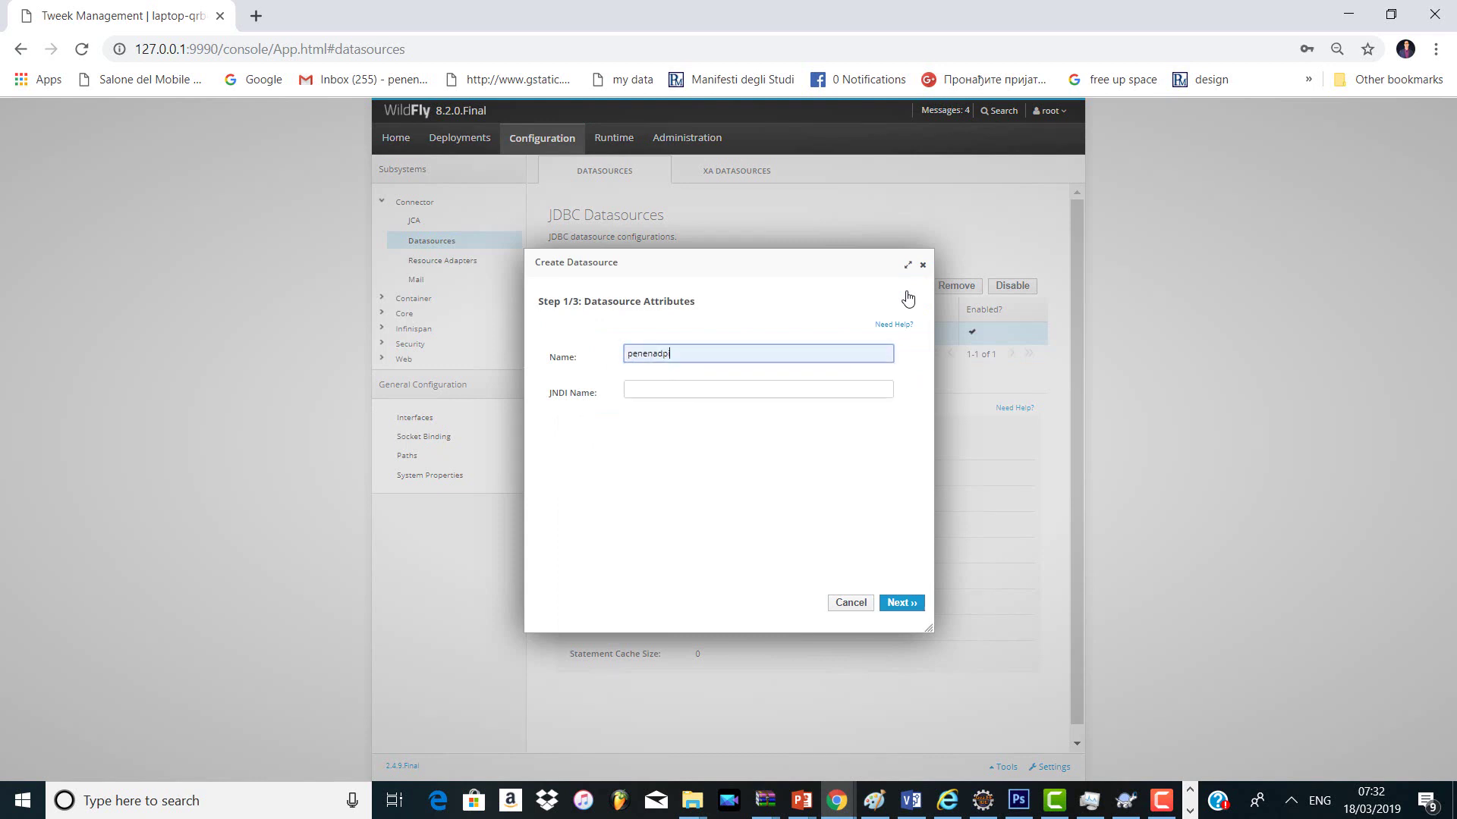
click(869, 393)
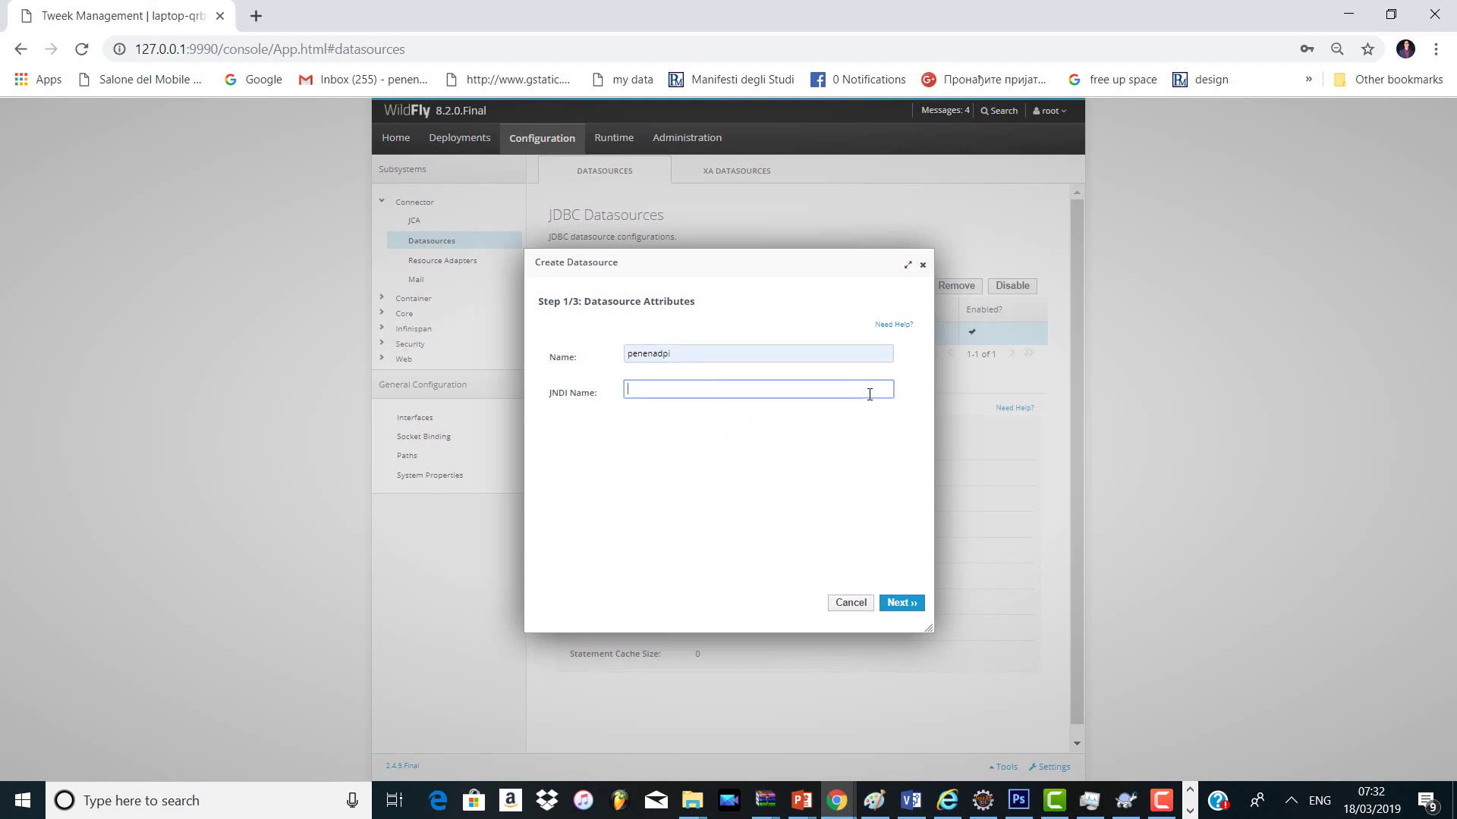
key(ctrl+v)
key(BackSpace)
key(BackSpace)
key(BackSpace)
key(BackSpace)
text(j)
key(BackSpace)
key(BackSpace)
key(BackSpace)
key(BackSpace)
key(BackSpace)
key(BackSpace)
key(BackSpace)
key(BackSpace)
text(penenad)
Step: Choose the MySQL connector driver and paste jdbc:mysql://localhost:3306/primer1 from the slides as connection URL
click(901, 603)
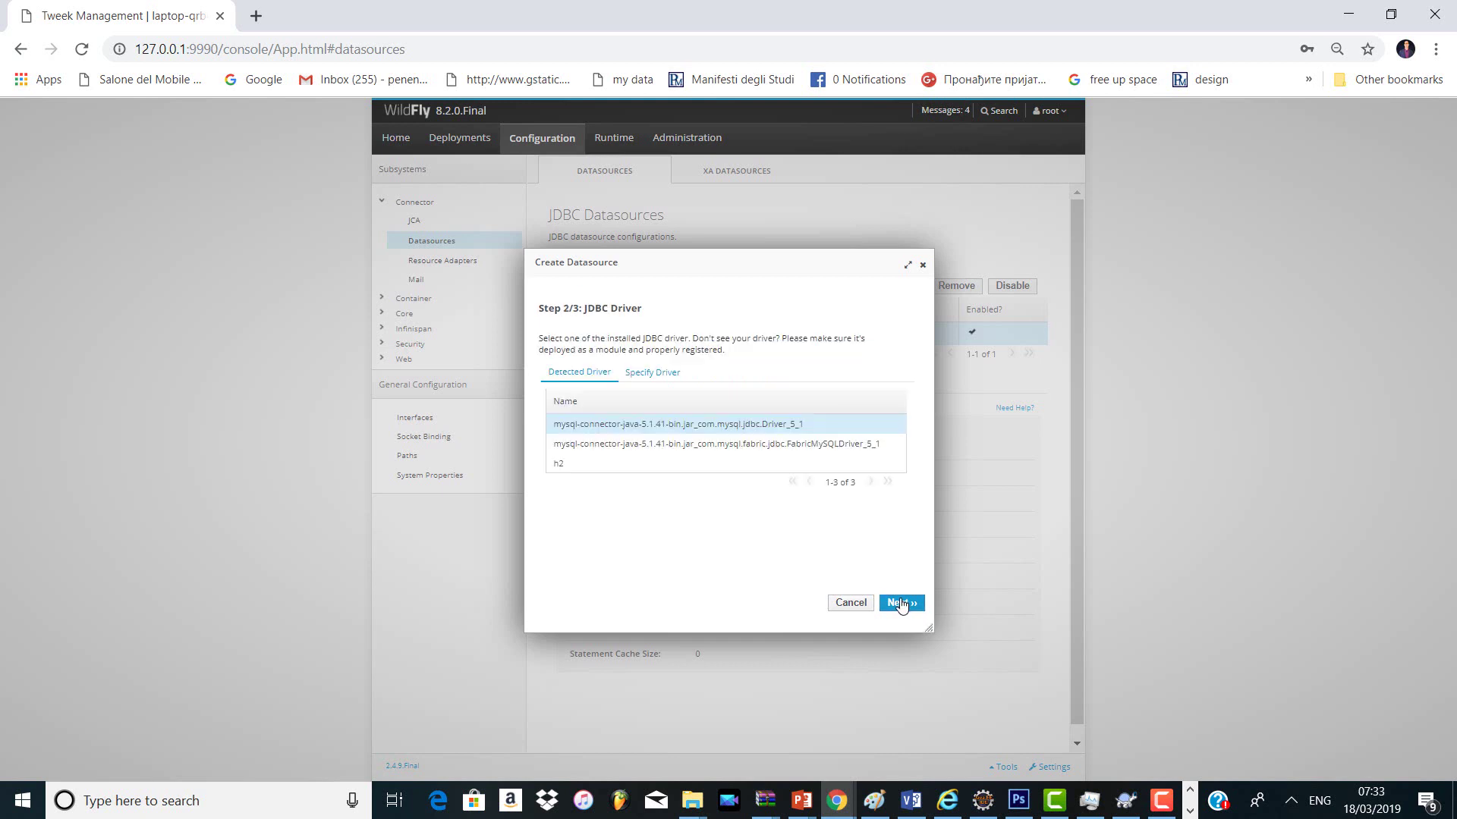
click(901, 603)
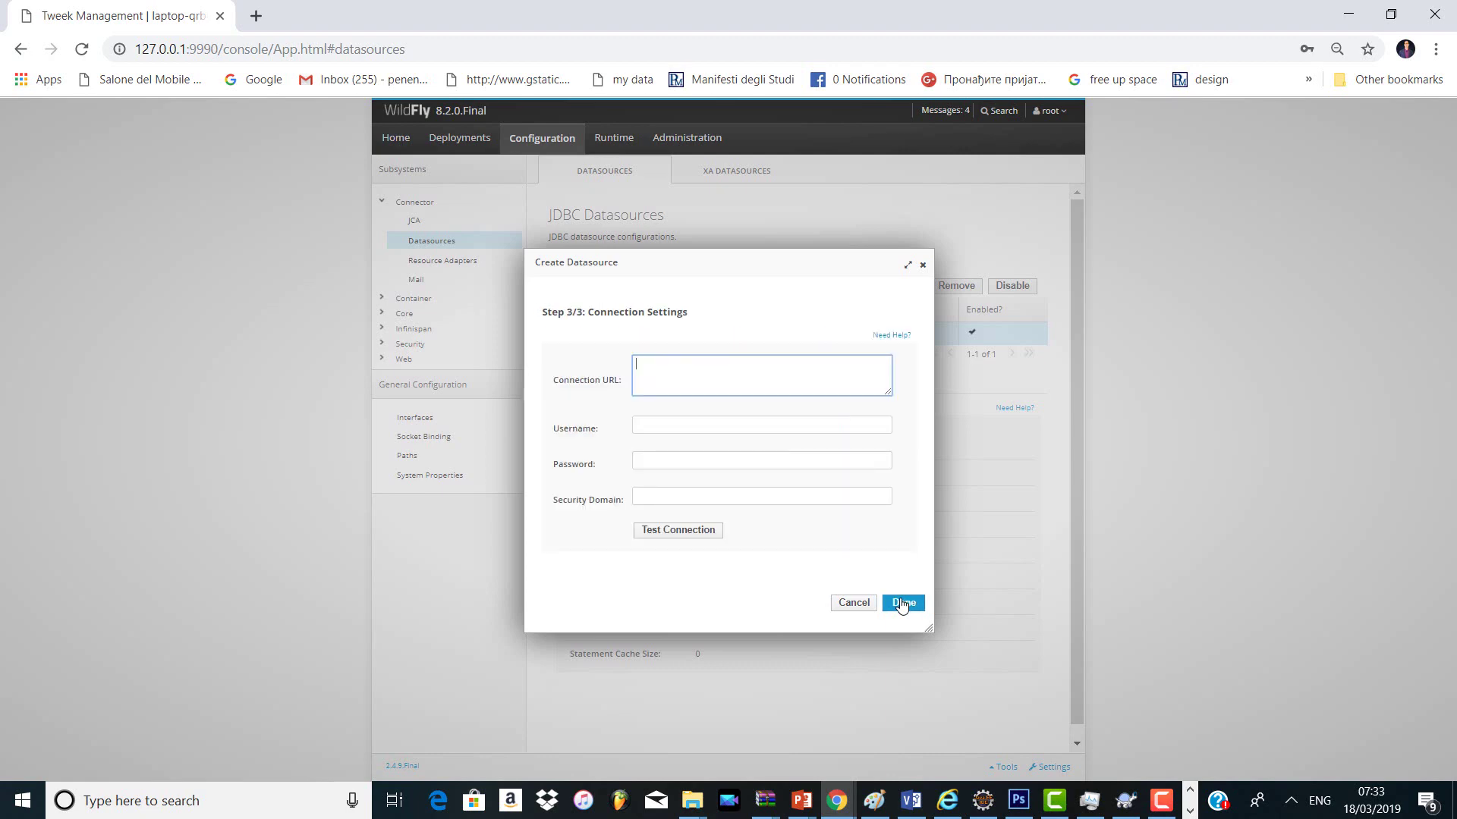
key(alt+Tab)
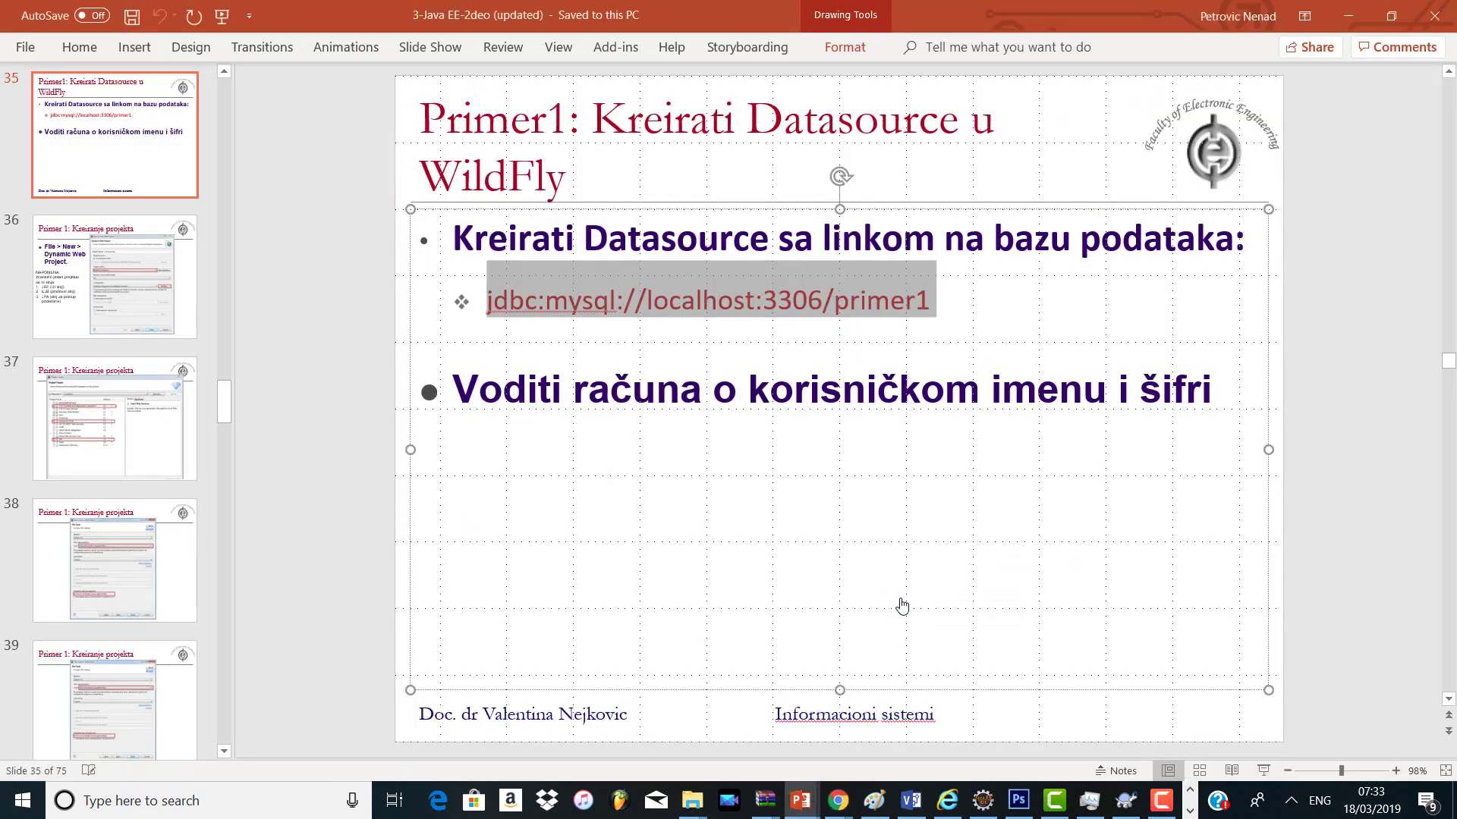
click(869, 282)
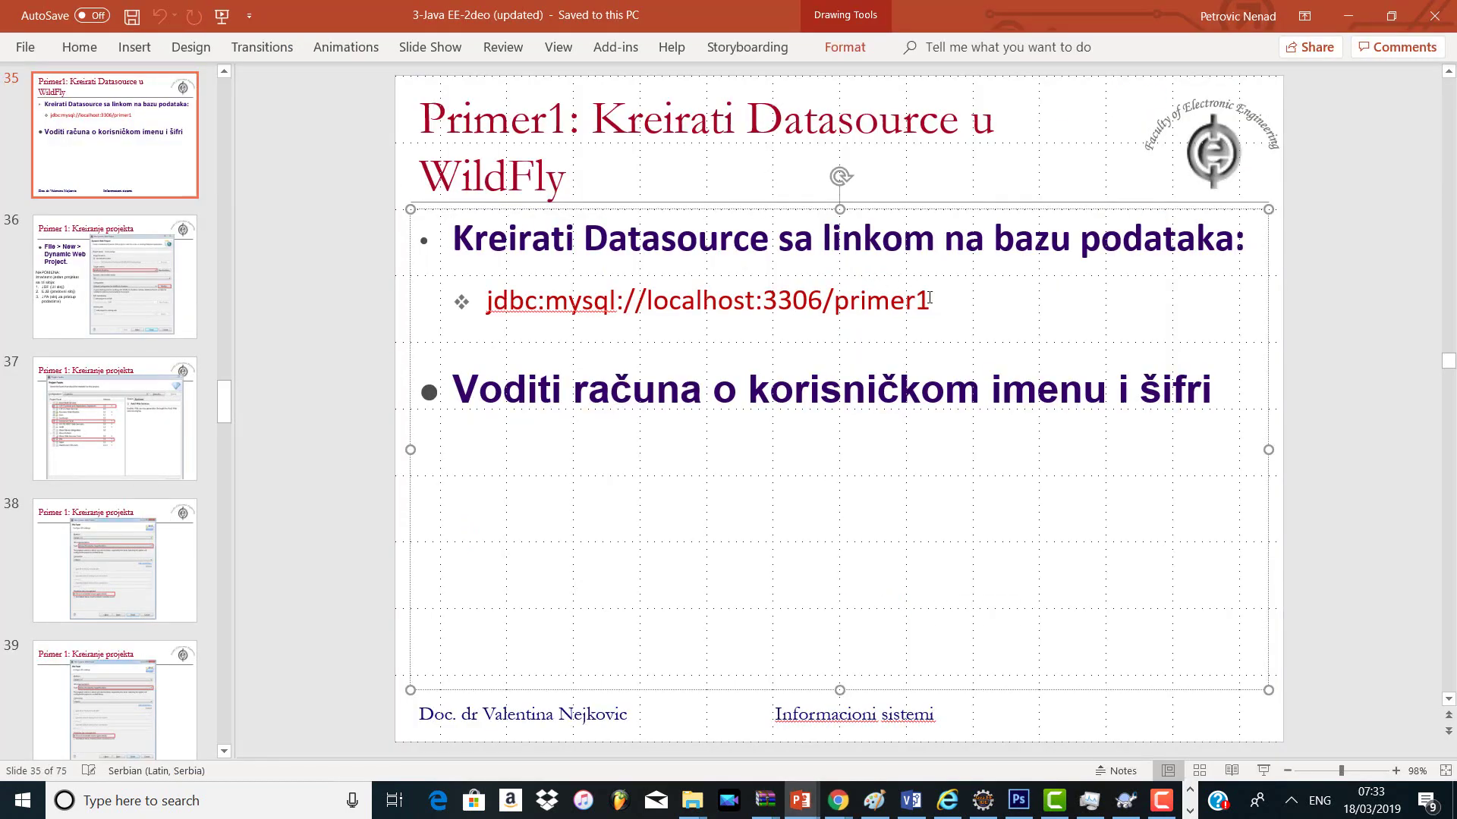
drag(934, 300, 472, 261)
key(ctrl+c)
key(alt+Tab)
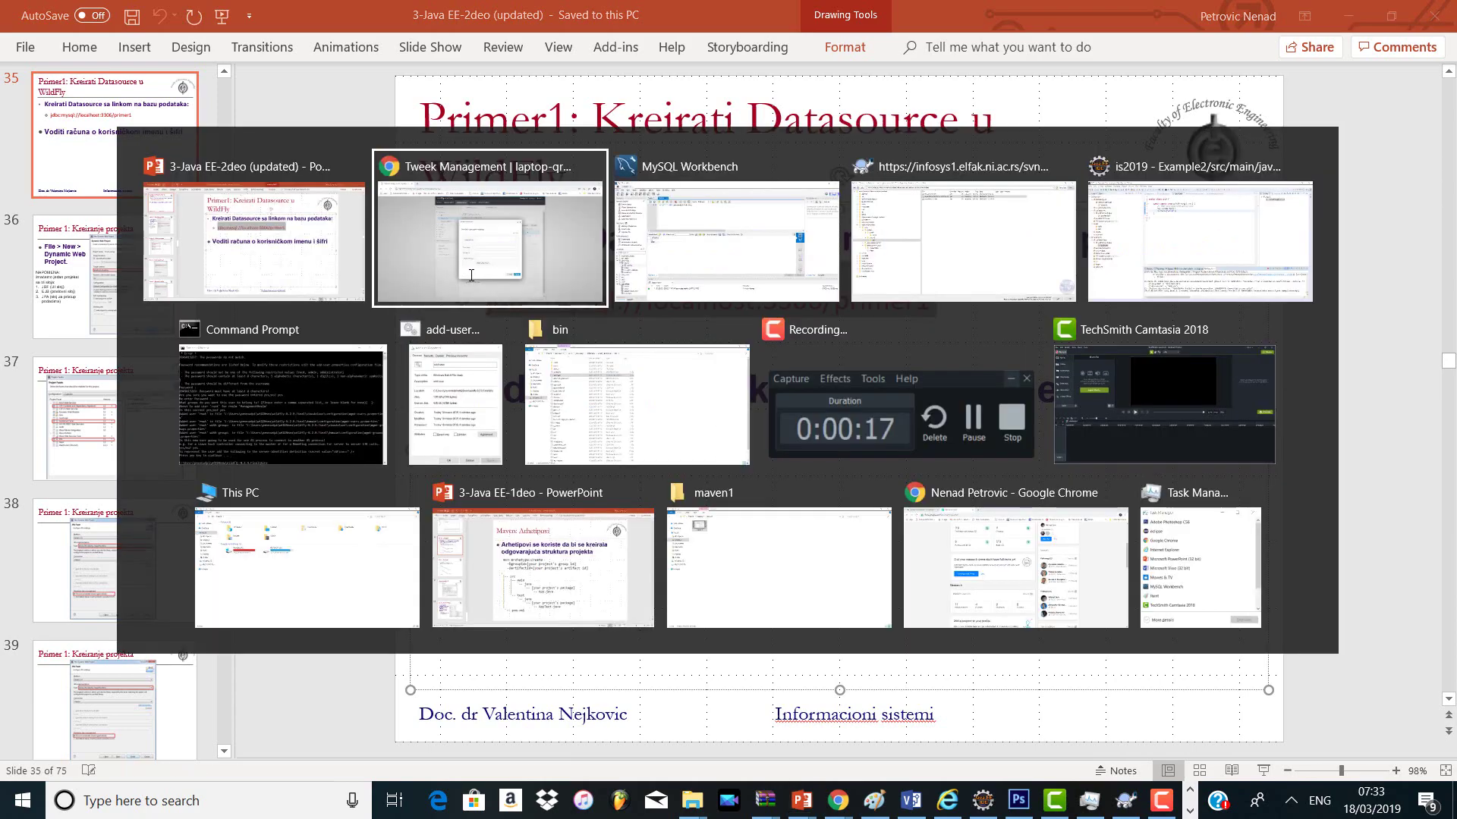
key(ctrl+v)
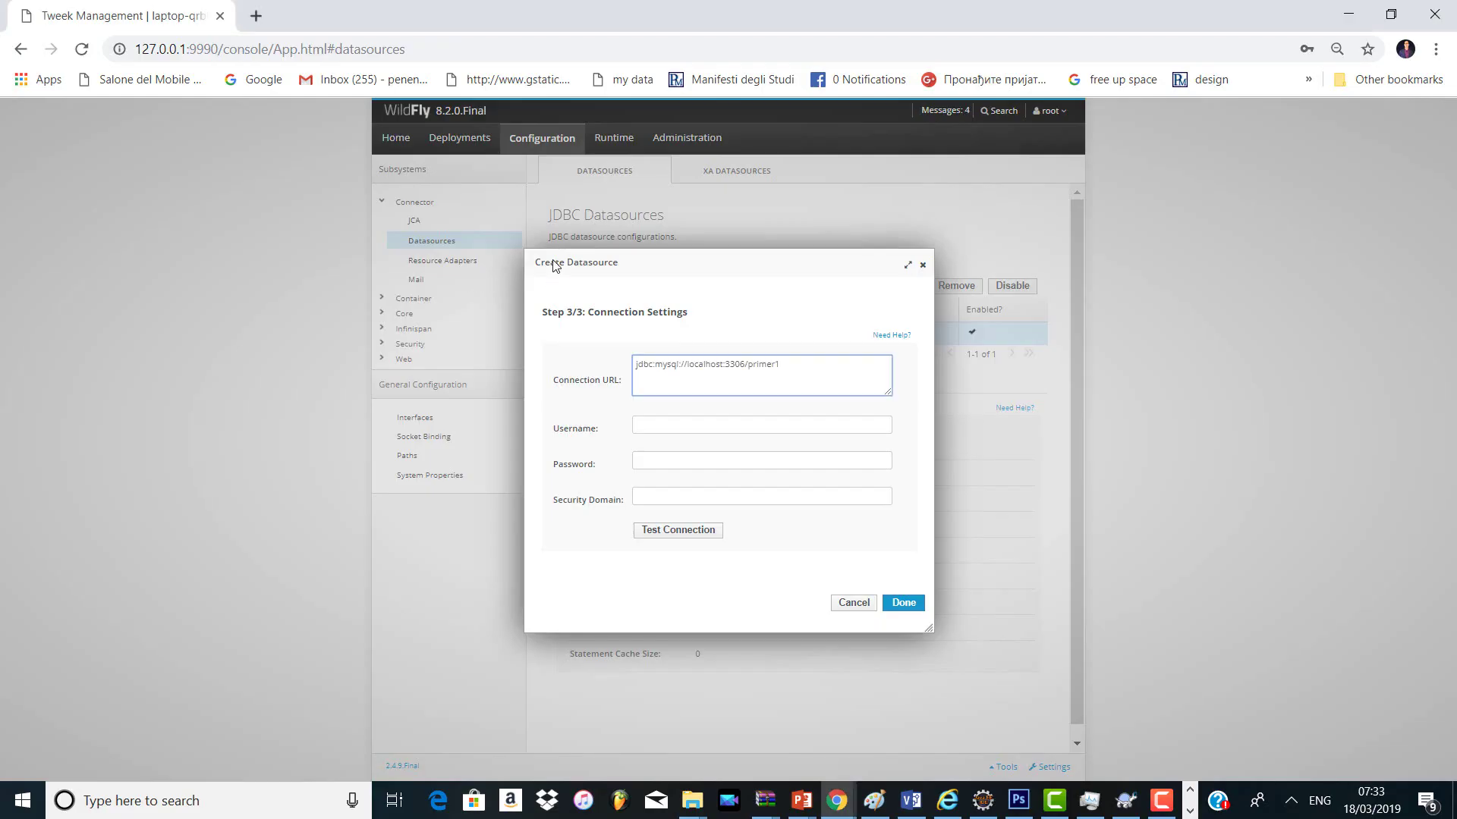
Step: Point the URL at the penenadpi database, enter user root and password, and finish the datasource
key(BackSpace)
key(BackSpace)
key(BackSpace)
key(BackSpace)
key(BackSpace)
key(BackSpace)
text(enenadp)
key(Tab)
text(r)
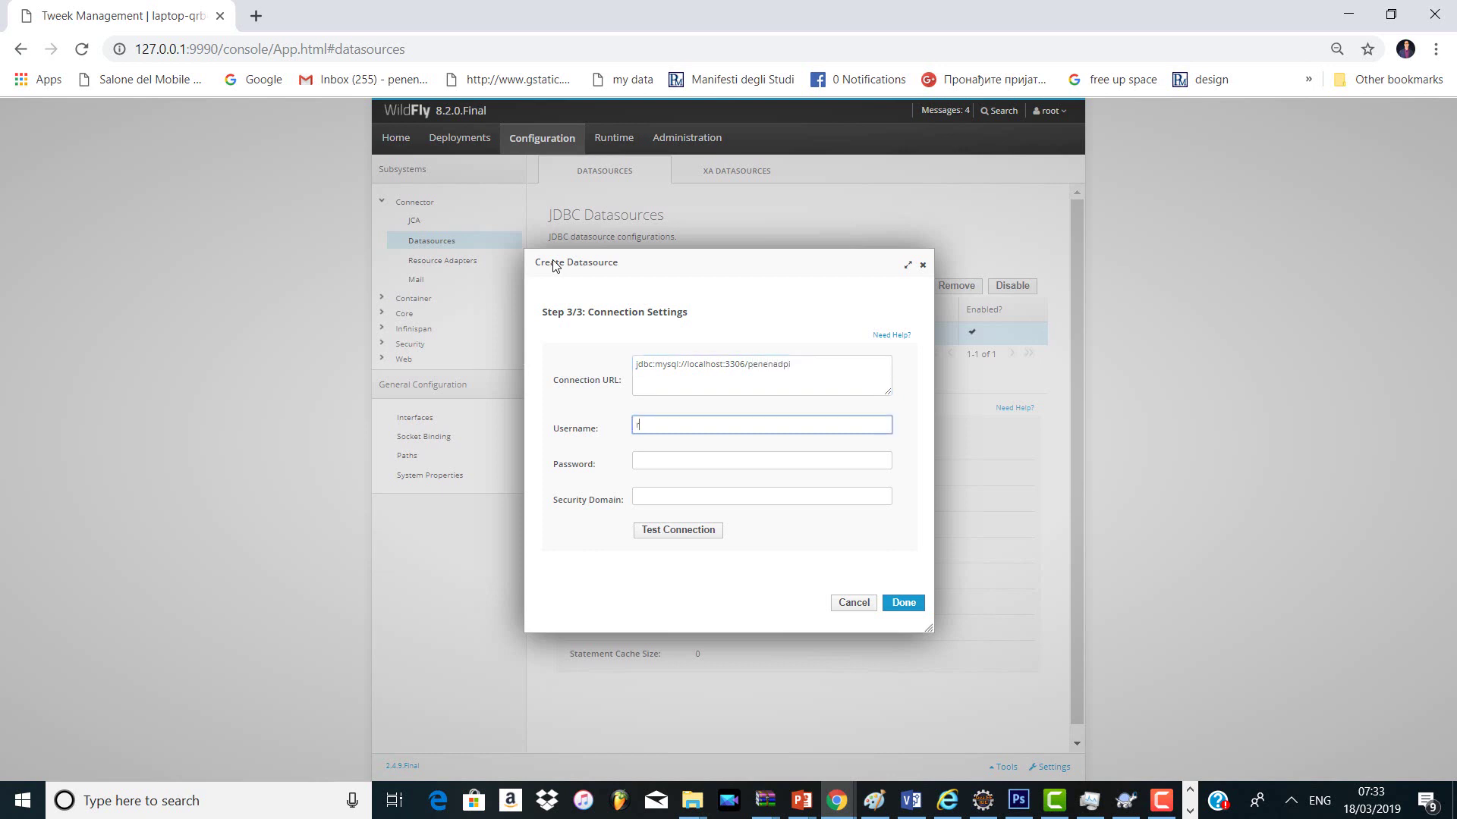
key(Tab)
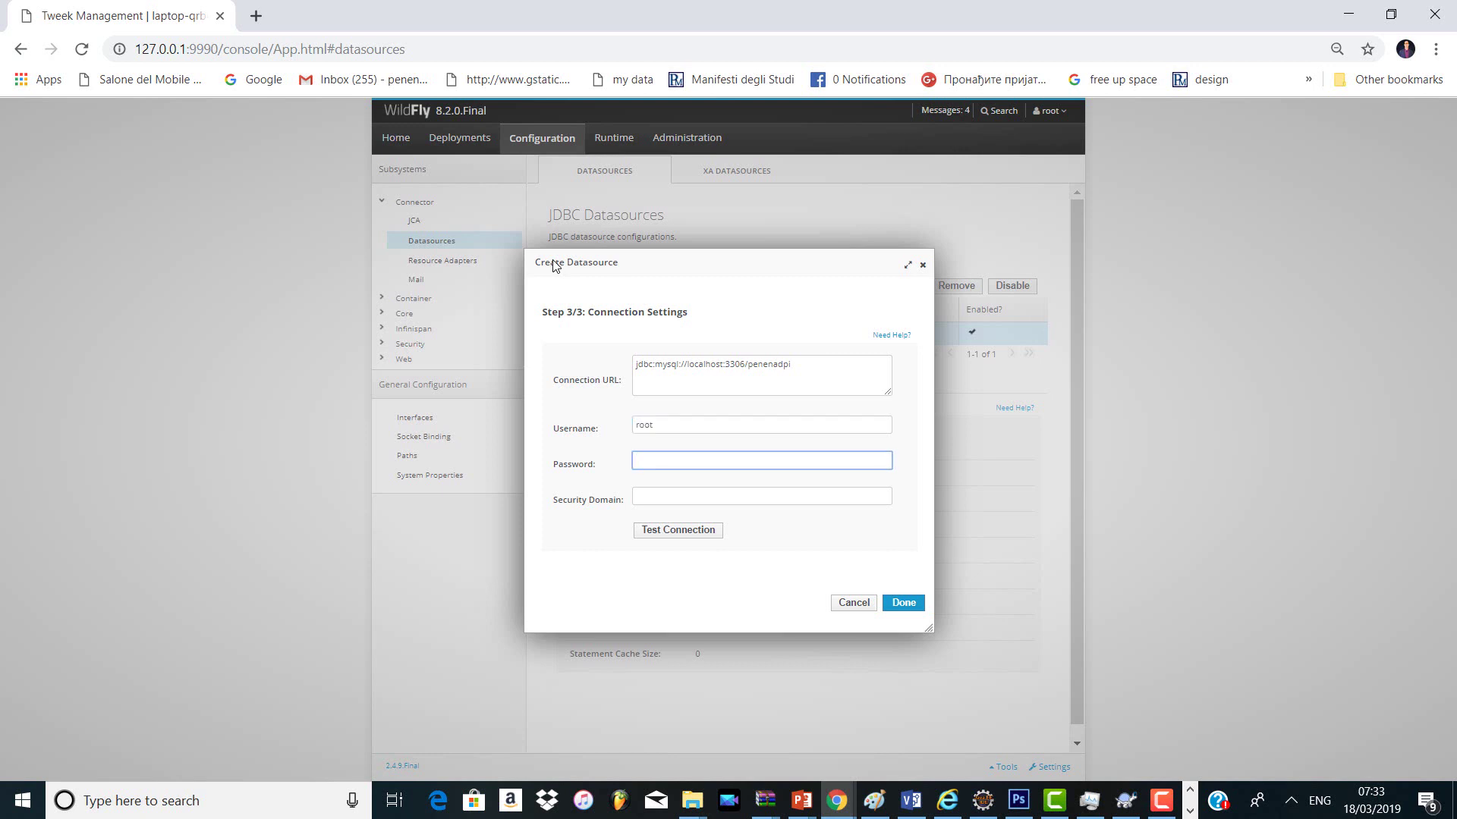
text(r)
click(894, 603)
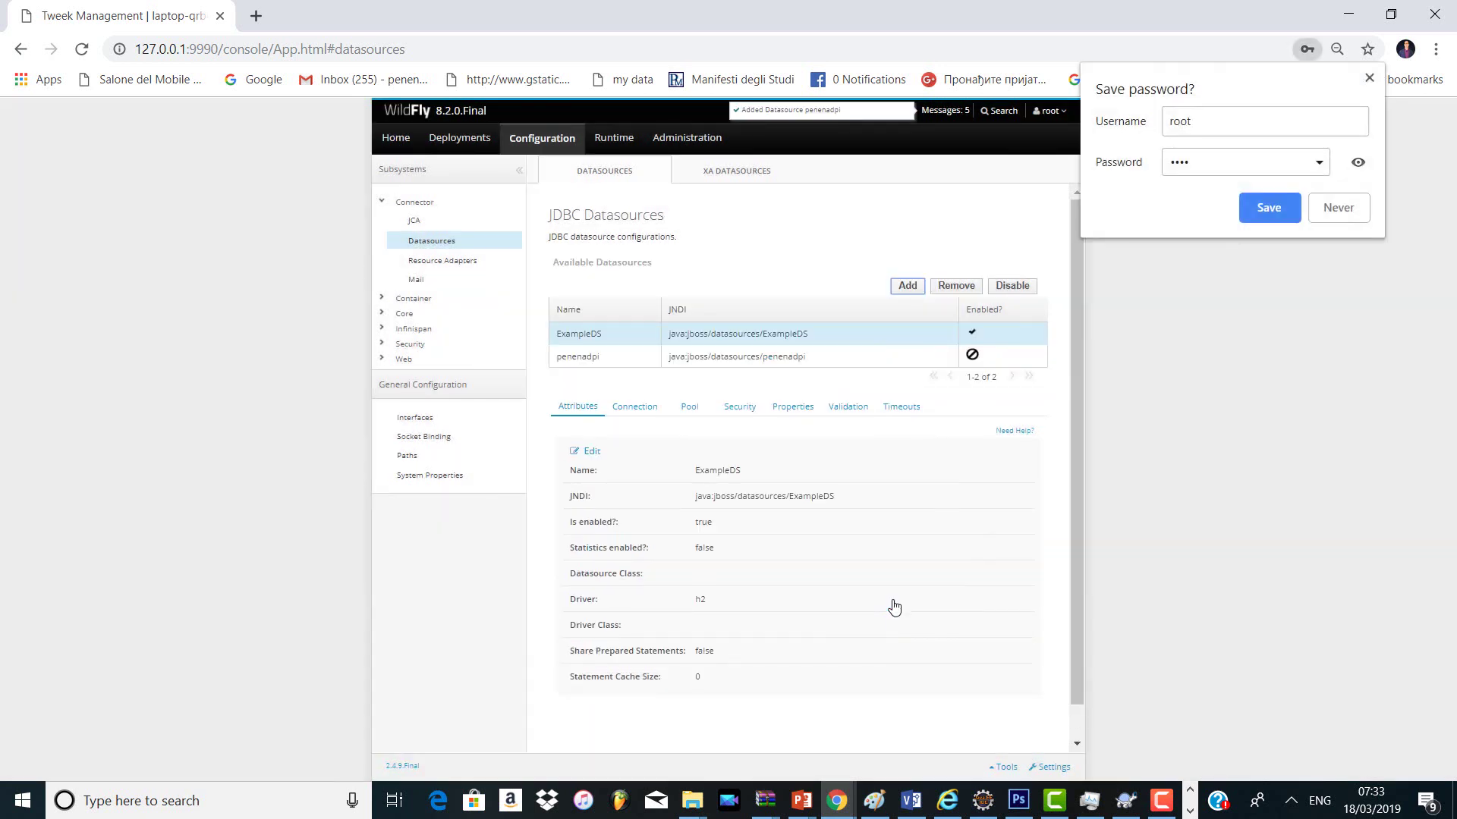
Step: Decline the browser's password prompt and enable the penenadpi datasource
click(1339, 208)
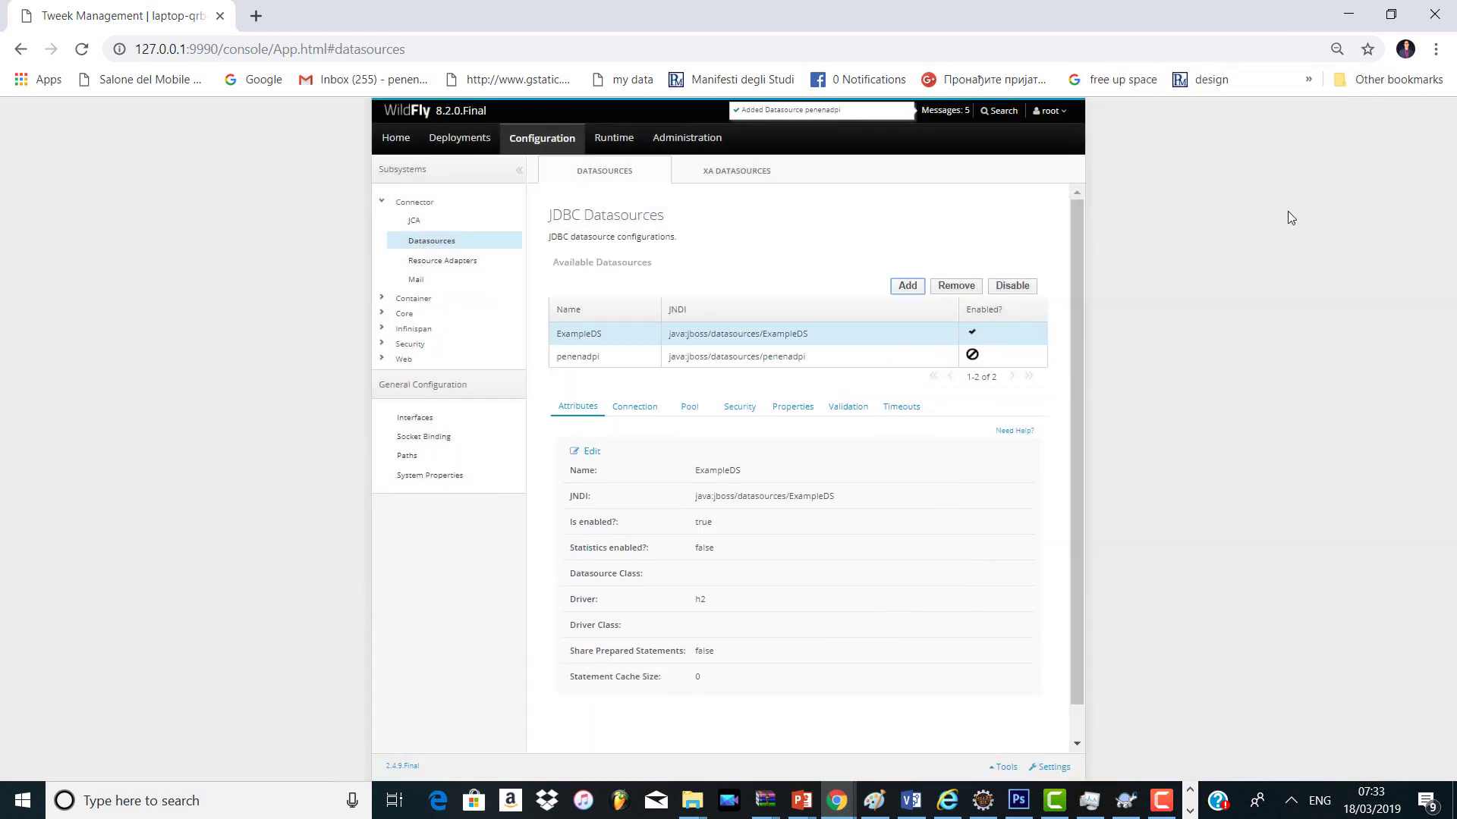
click(834, 357)
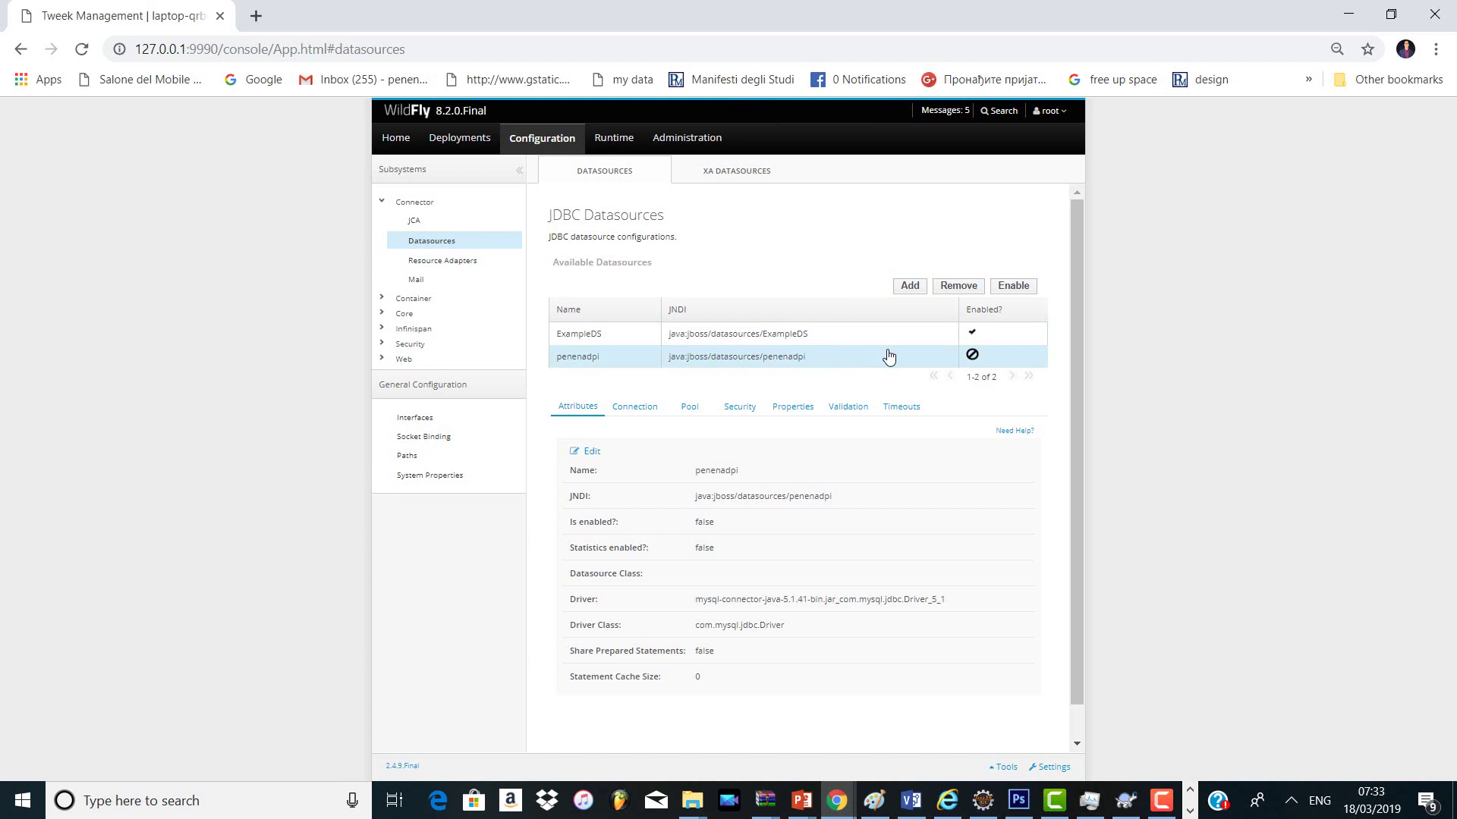
click(644, 408)
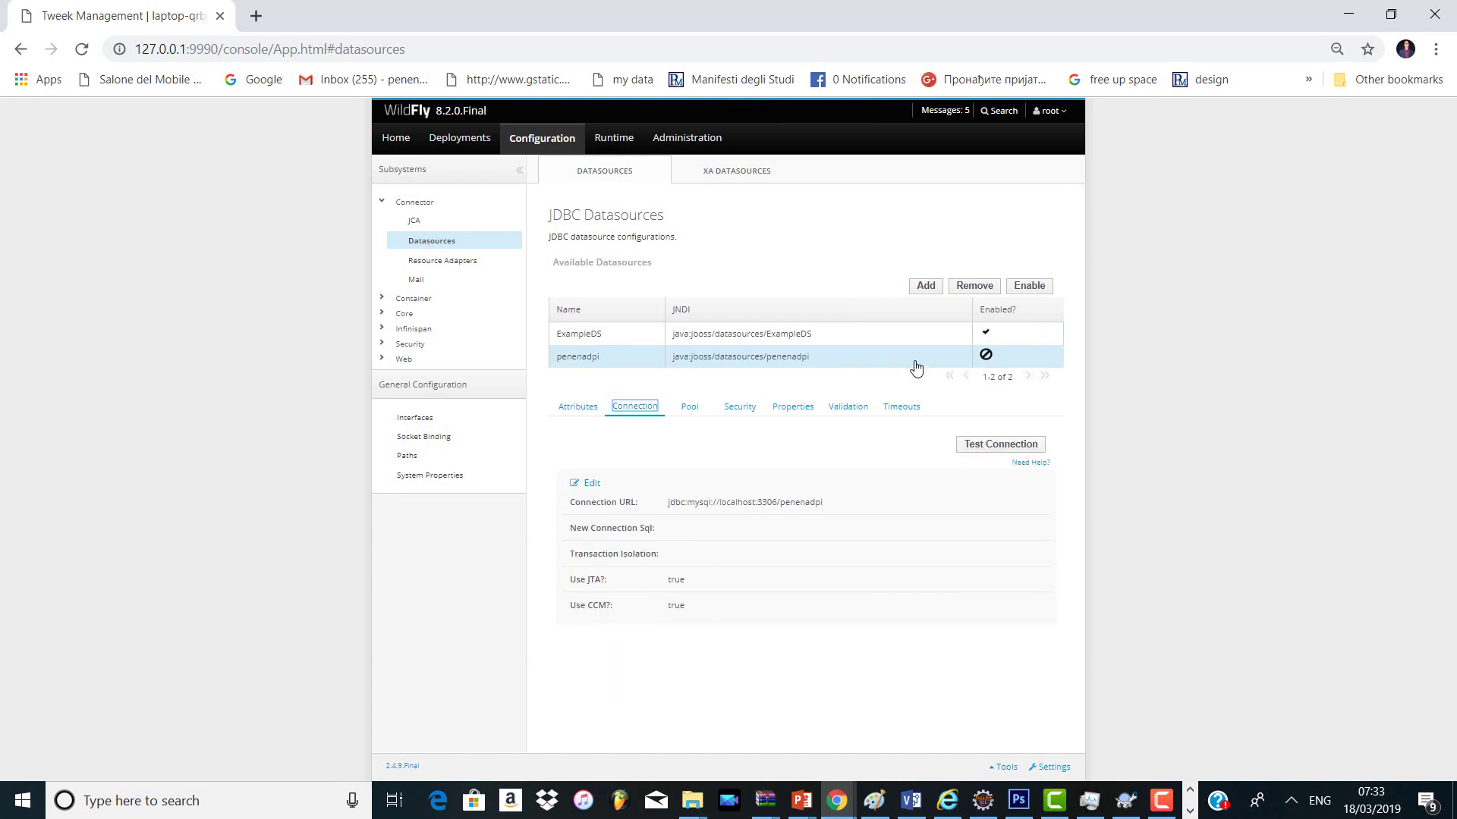
click(1037, 288)
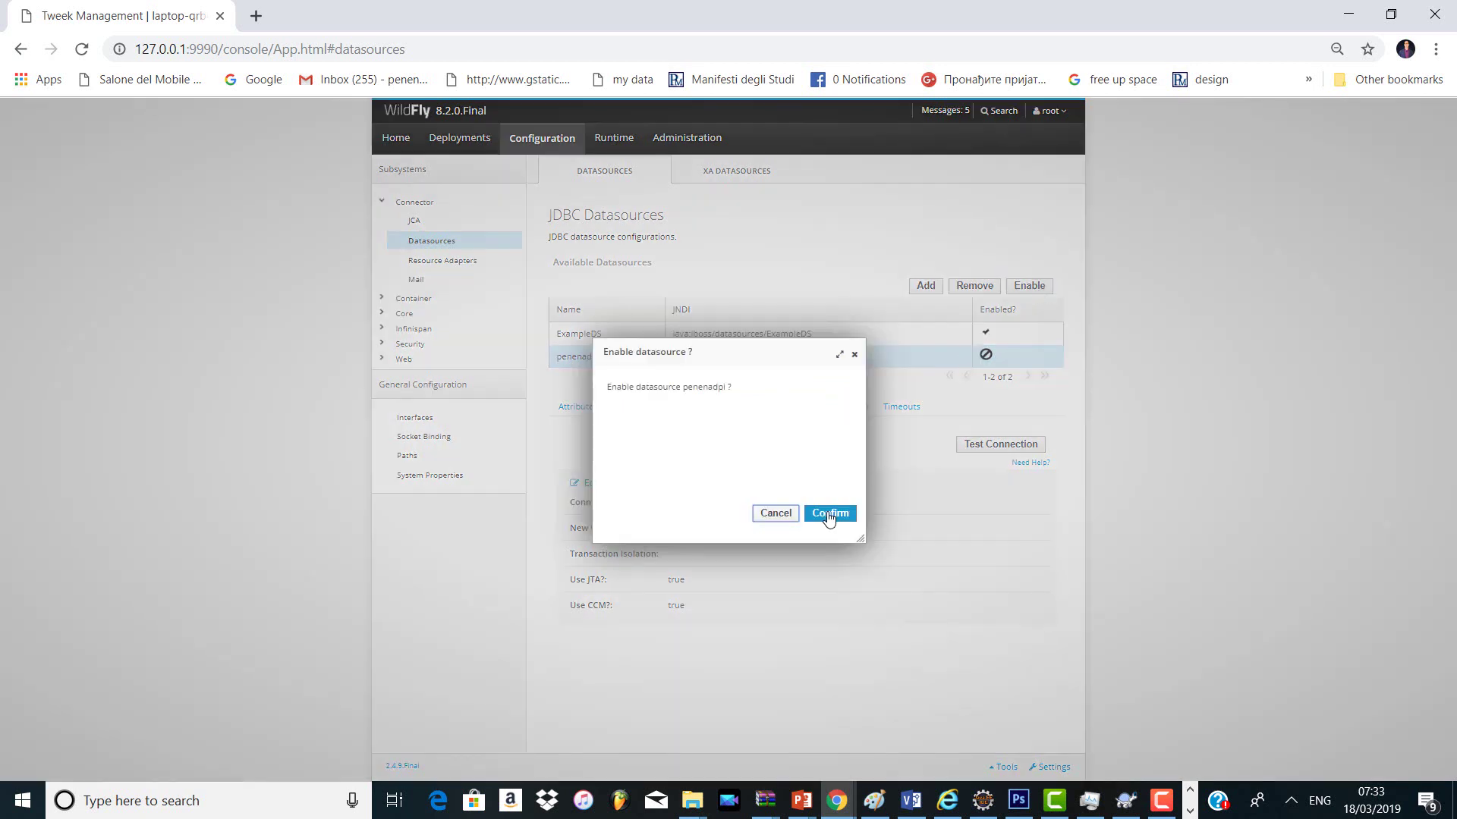
click(829, 511)
Step: Test penenadpi's connection successfully, then switch to MySQL Workbench
click(981, 447)
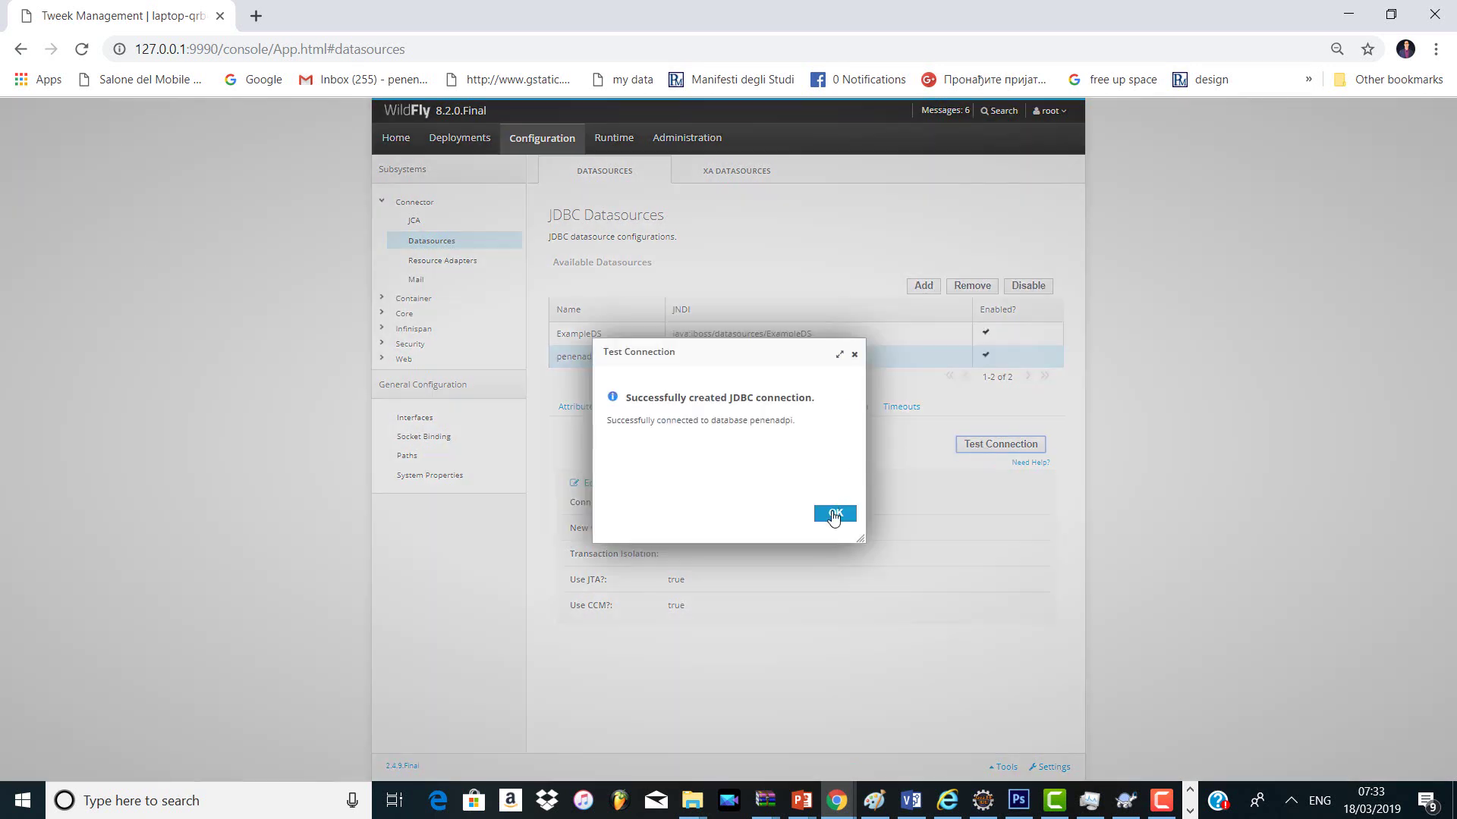
click(833, 514)
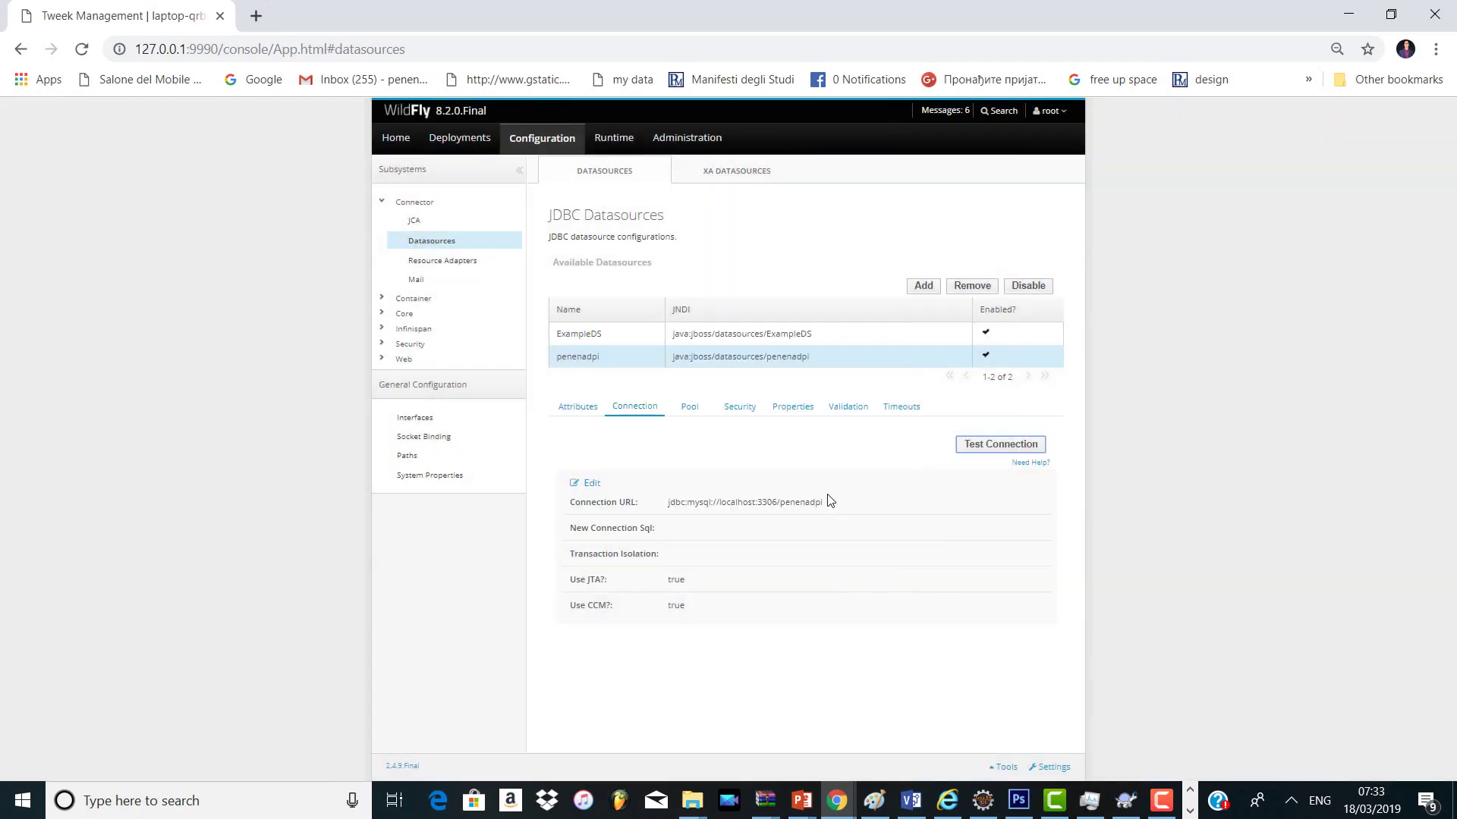
key(alt+Tab)
key(alt+Tab)
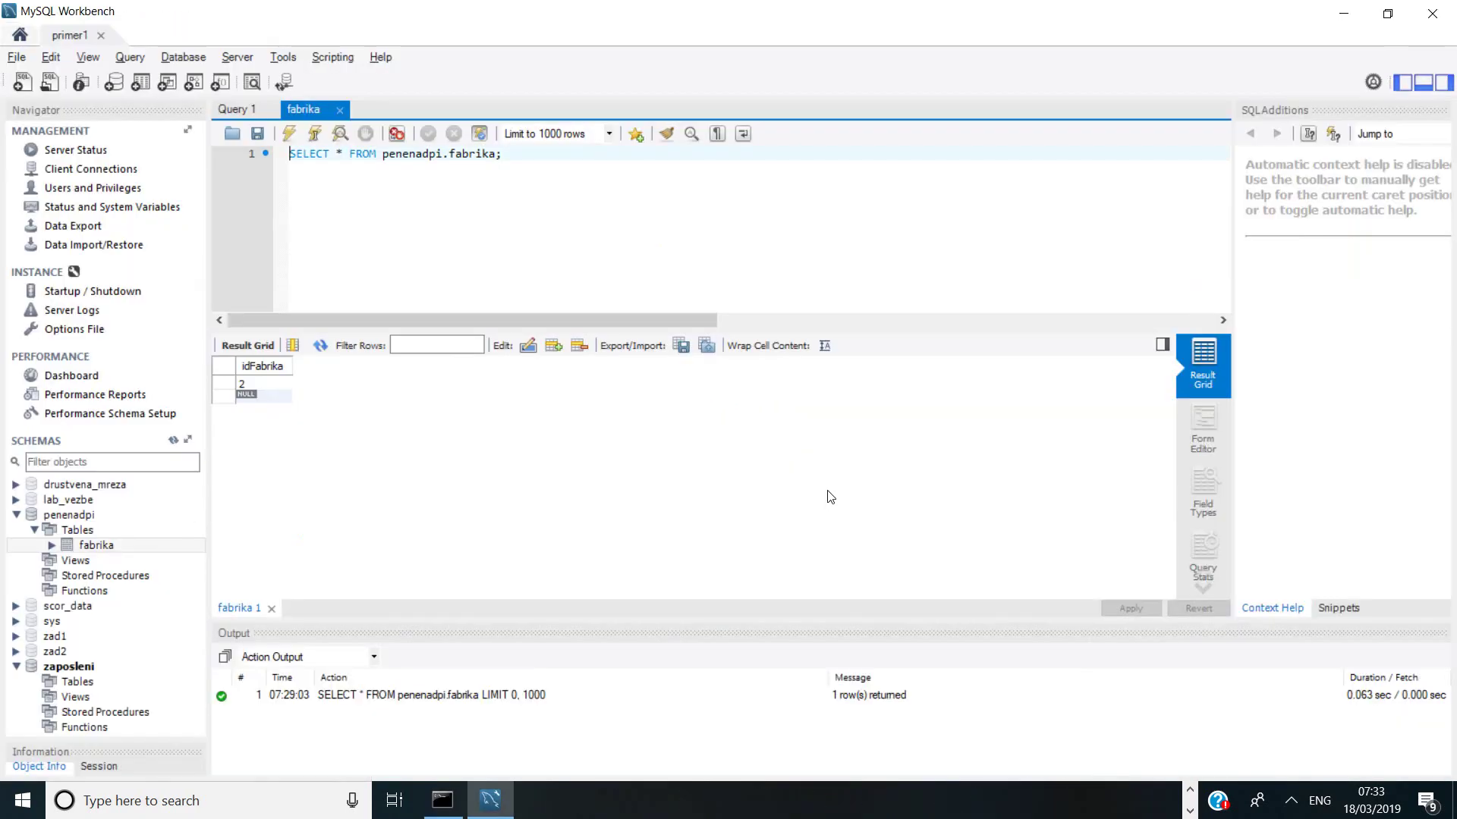
Step: Select the penenadpi schema in MySQL Workbench's Navigator, then return to the WildFly console
click(64, 519)
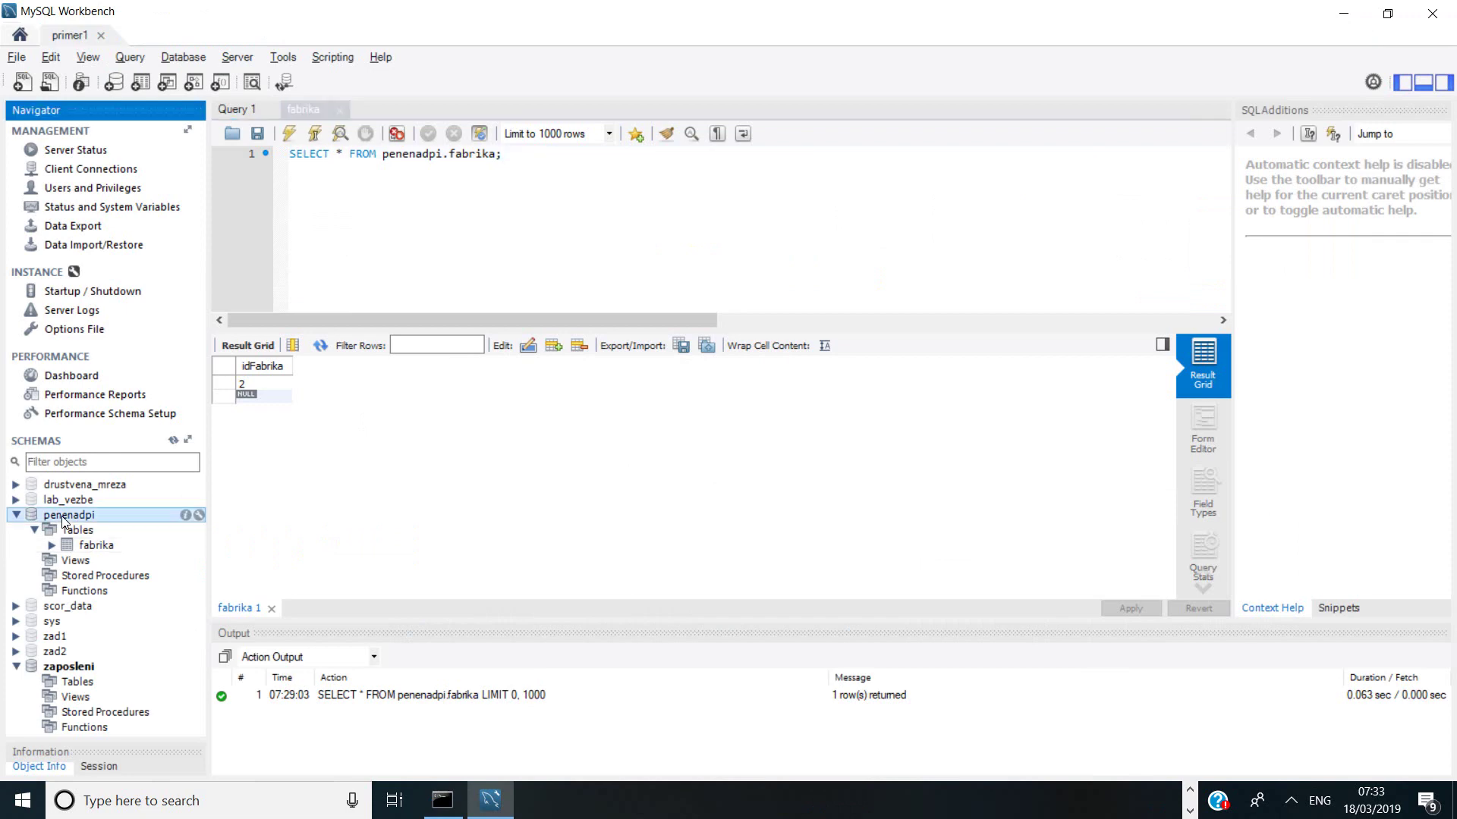
key(alt+Tab)
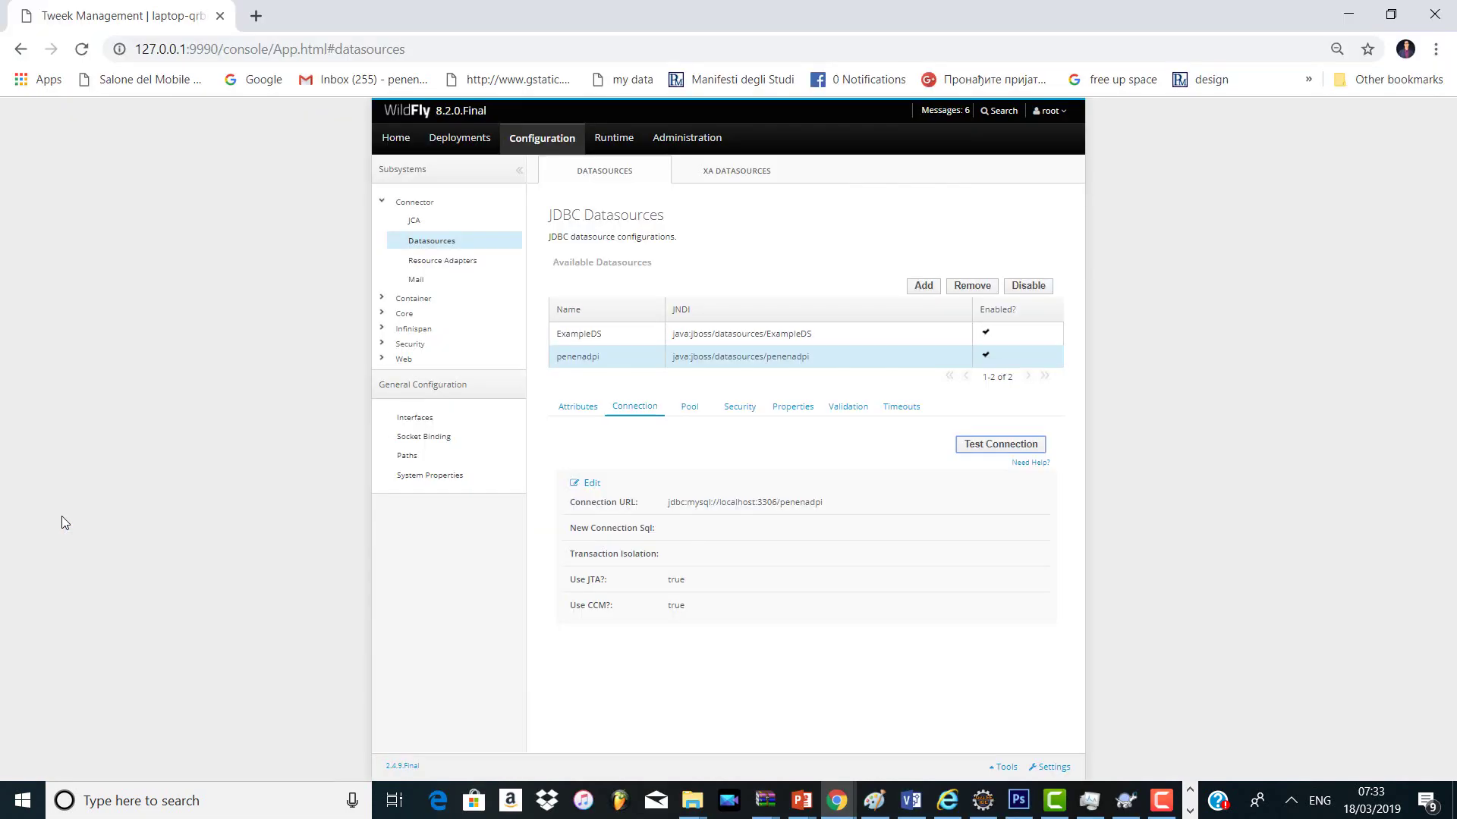